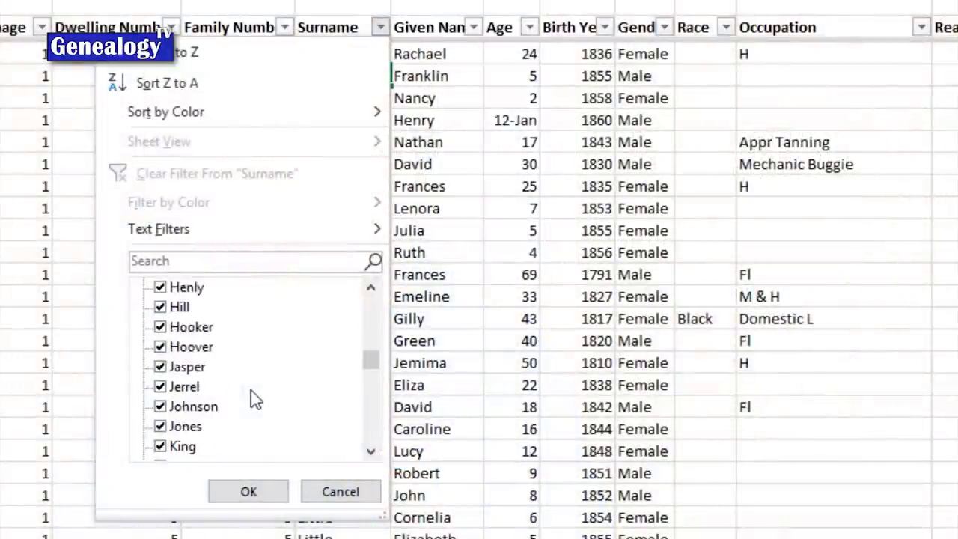
Step: Open the mother's person page from the Parents entry in the Family panel
scroll(255, 399, "up", 1)
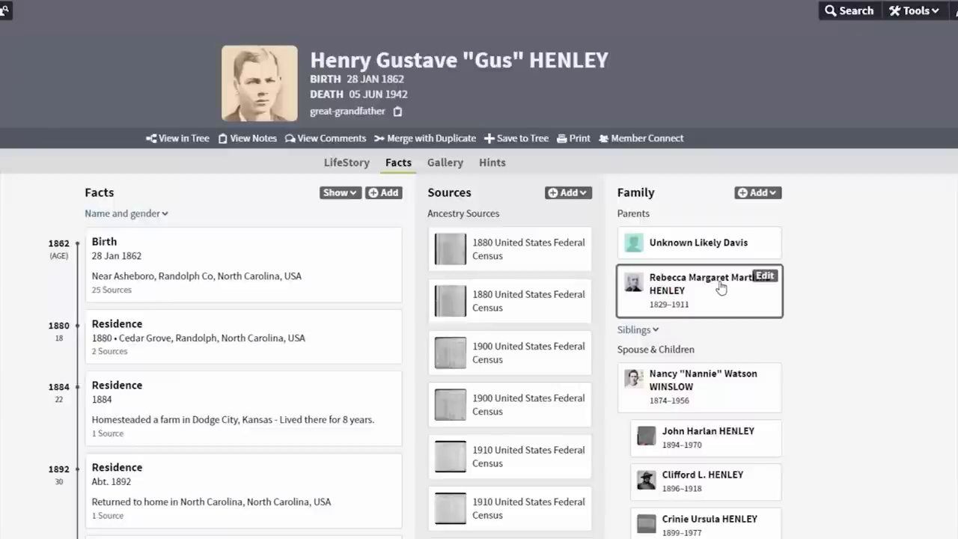
left_click(720, 287)
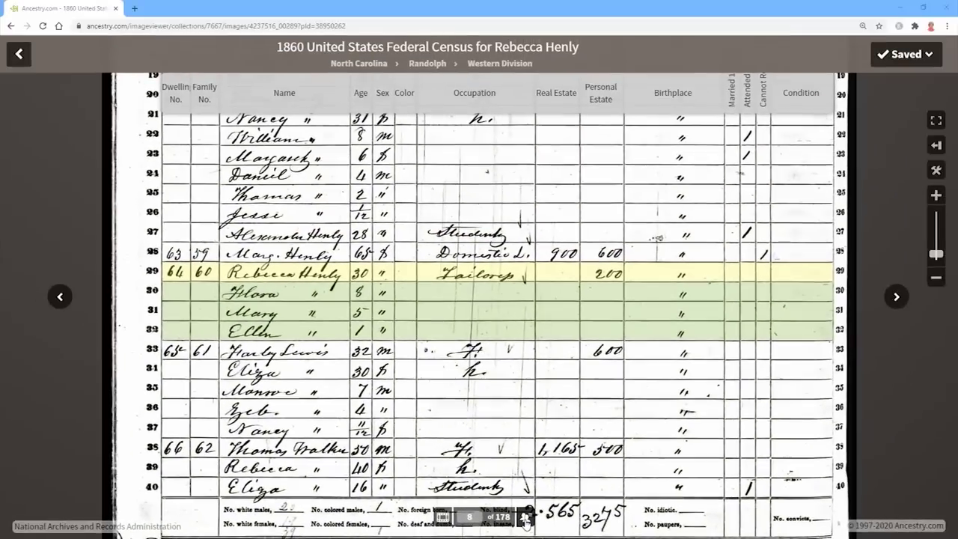
Step: Turn on the Index panel to show the 1860 census image's transcribed household members
left_click(525, 519)
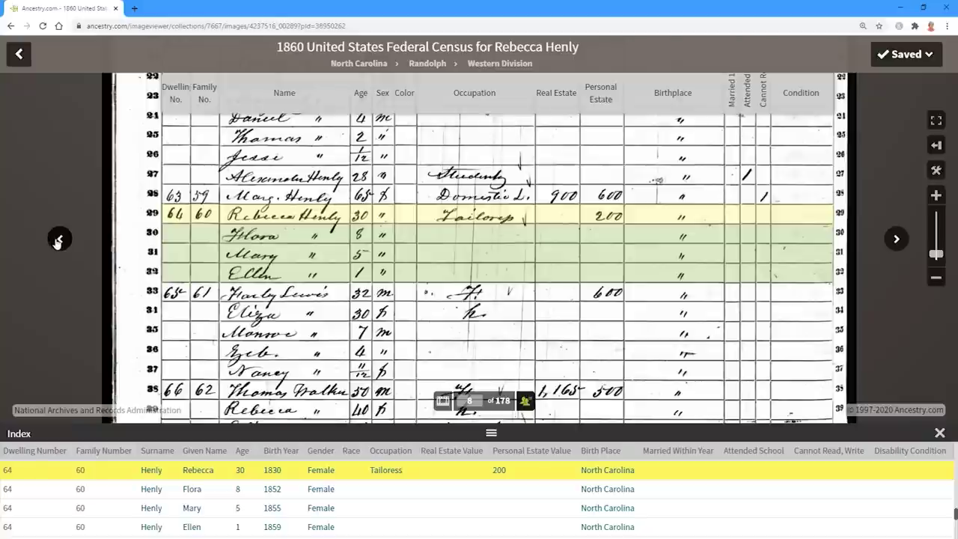
Step: Jump to census image 1, copy the whole page with its index rows, and go to Excel
left_click(469, 400)
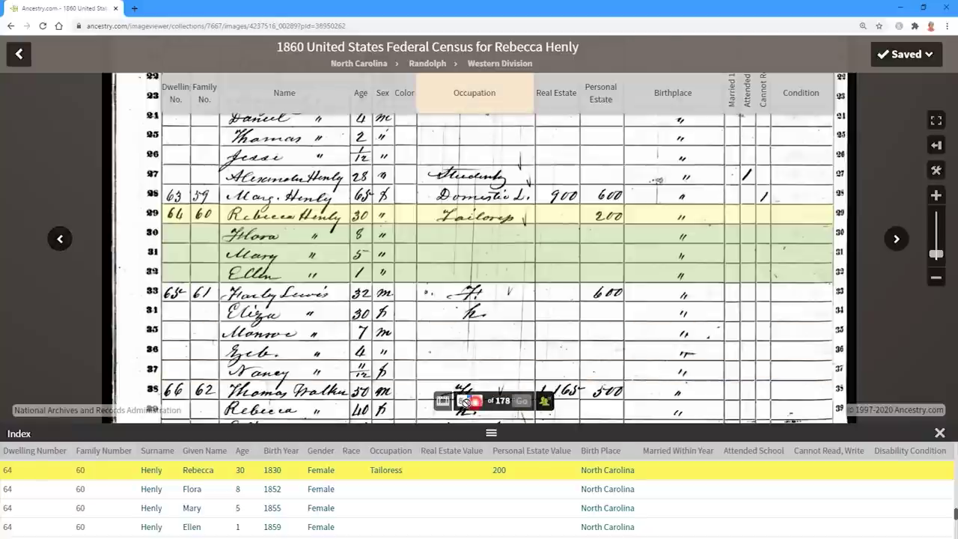
type("1")
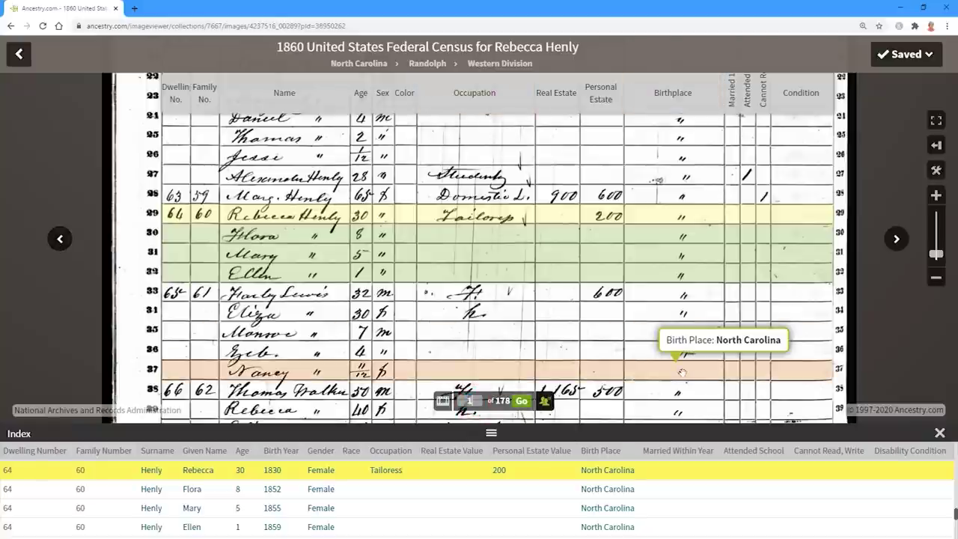
key("Return")
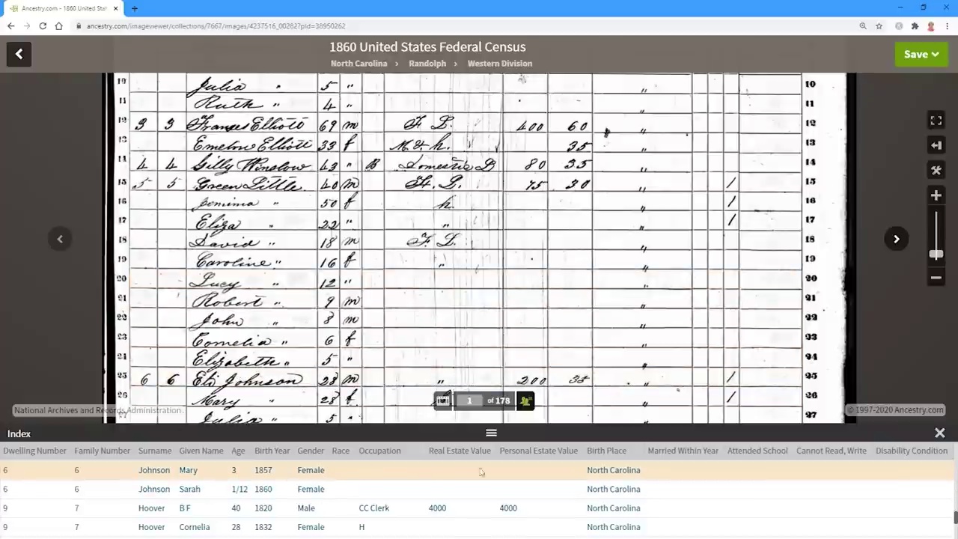
left_click(394, 472)
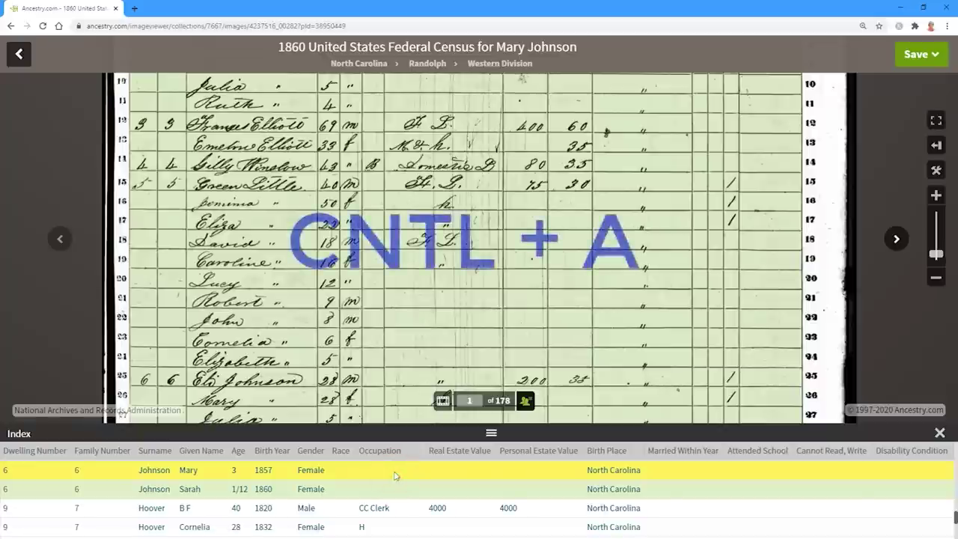
key("ctrl+a")
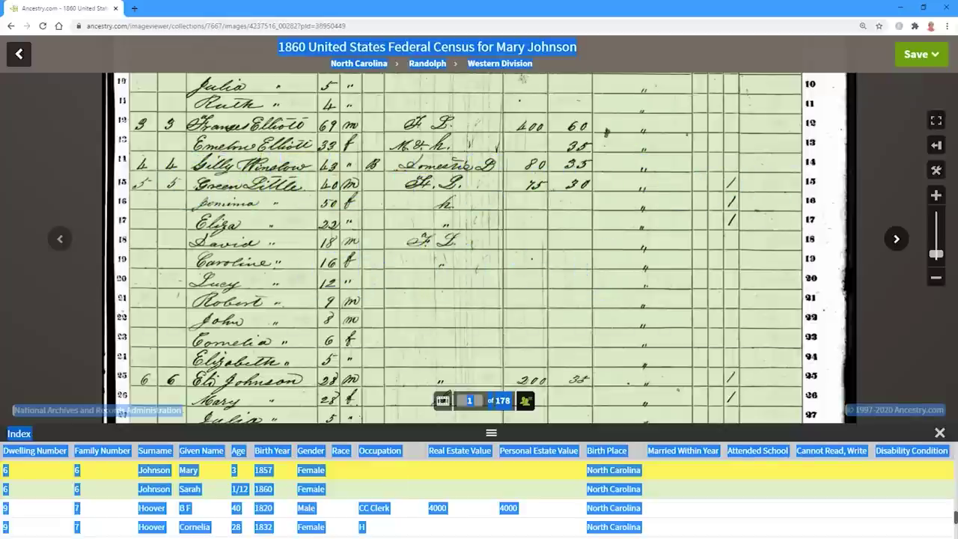
key("alt+Tab")
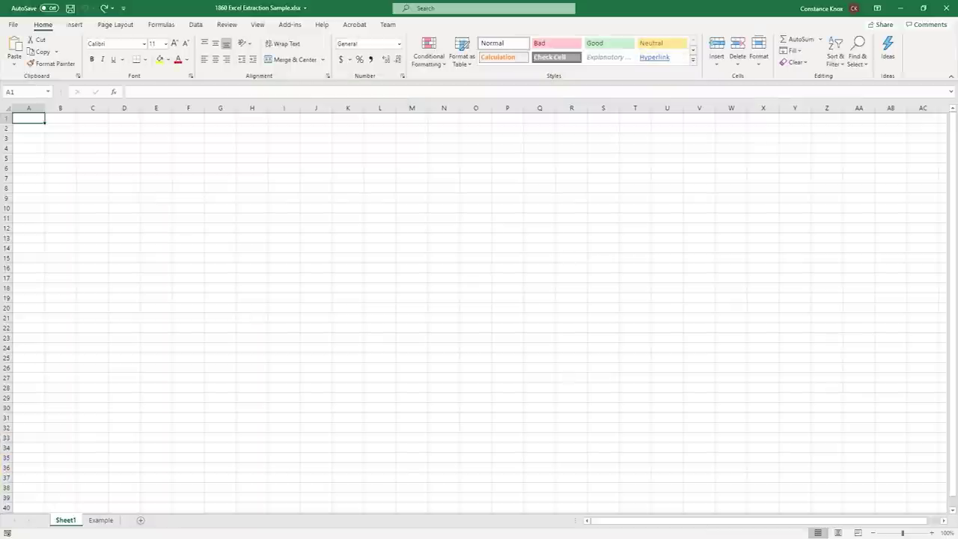
Step: Paste the copied census page into A1 as plain Text via Paste Special
right_click(36, 122)
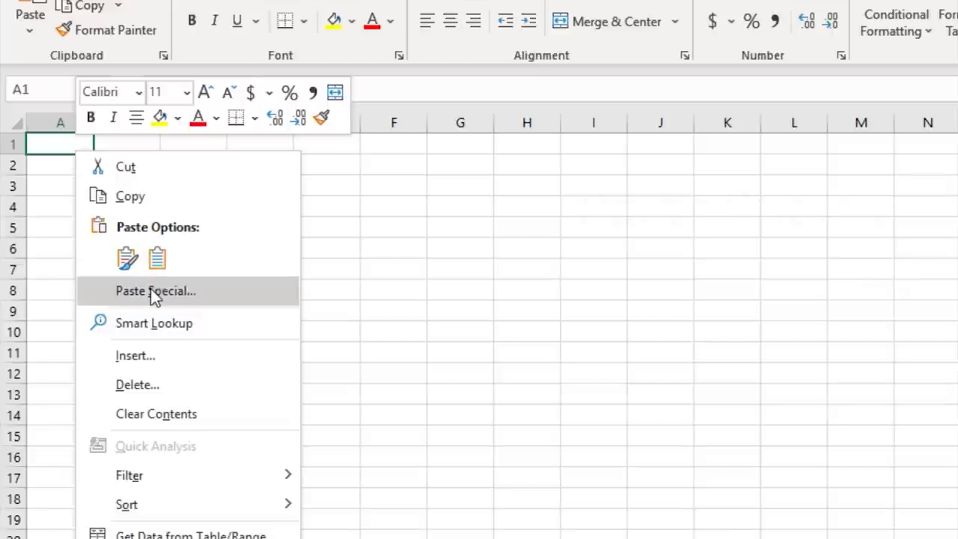
left_click(150, 290)
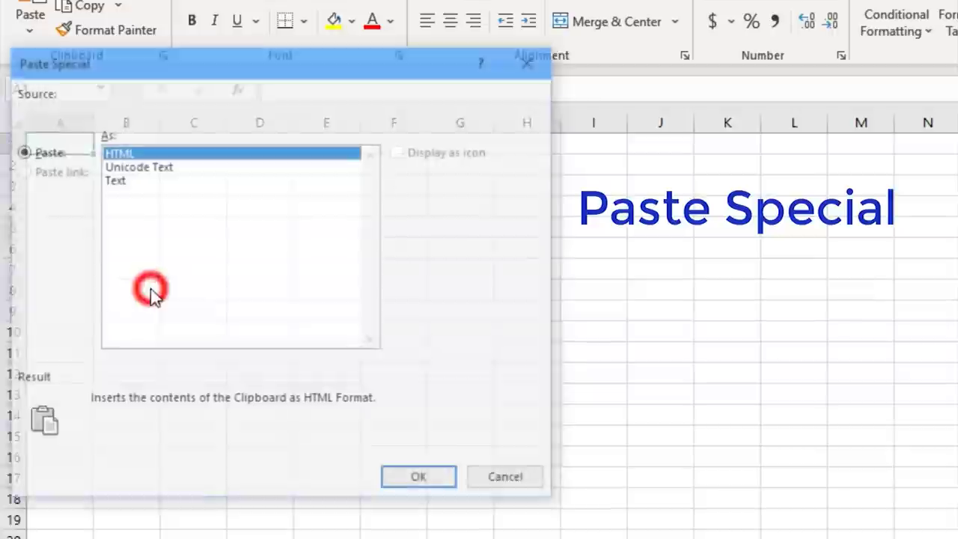
left_click(116, 182)
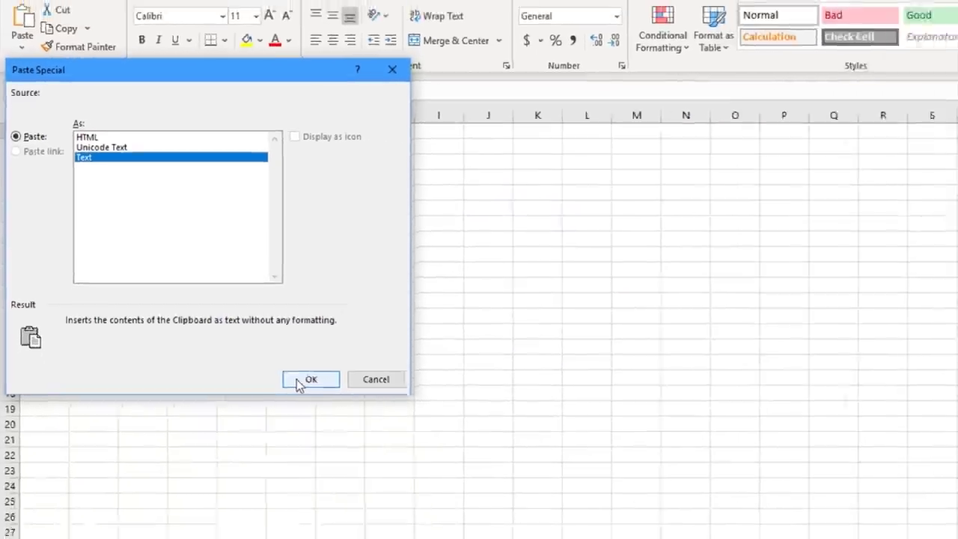
left_click(411, 480)
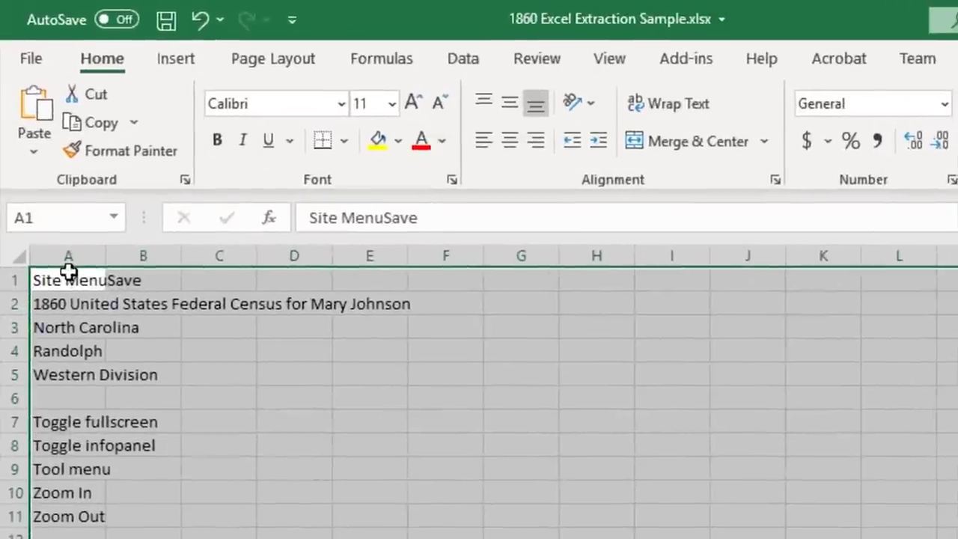
Step: Insert a blank column A, shifting the pasted census data into column B
left_click(41, 170)
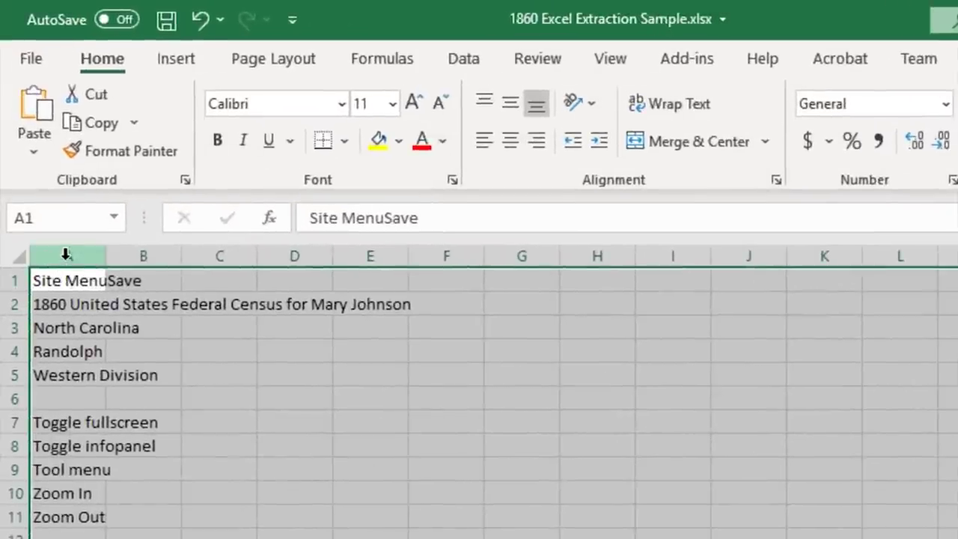
left_click(65, 259)
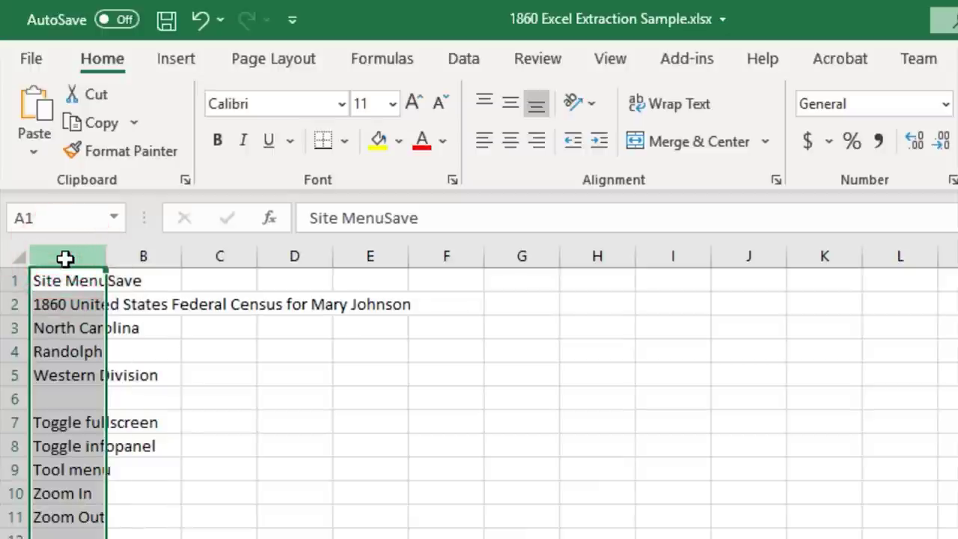
left_click(64, 306)
left_click(70, 256)
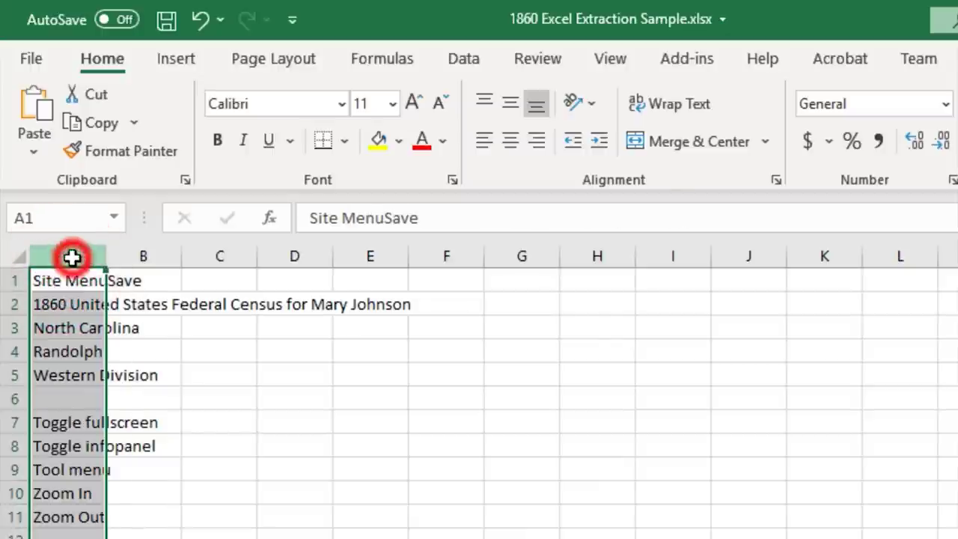
right_click(71, 256)
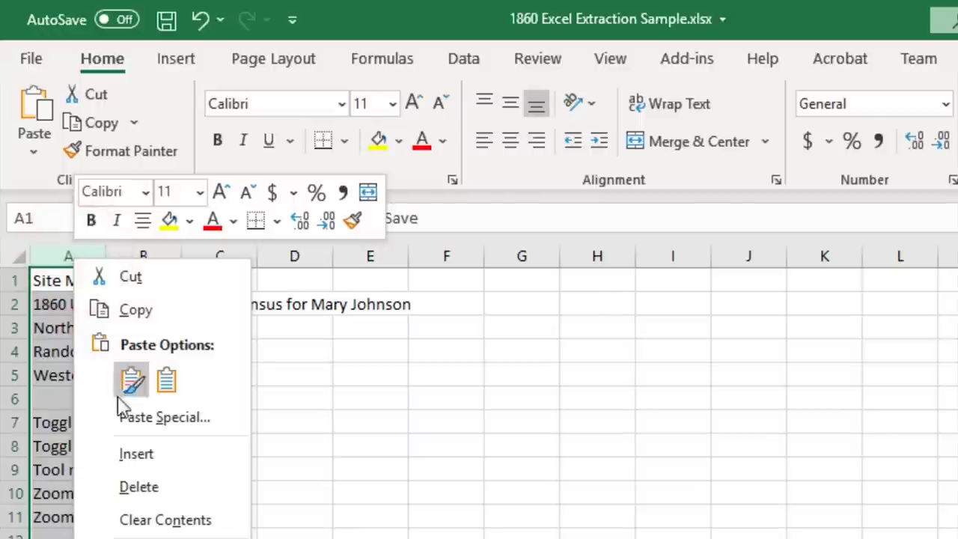
left_click(135, 449)
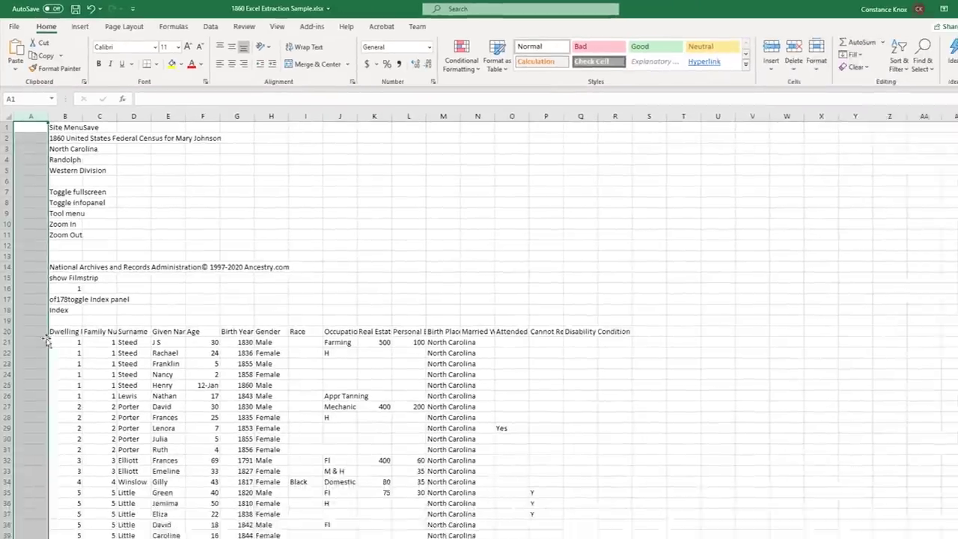
left_click(21, 307)
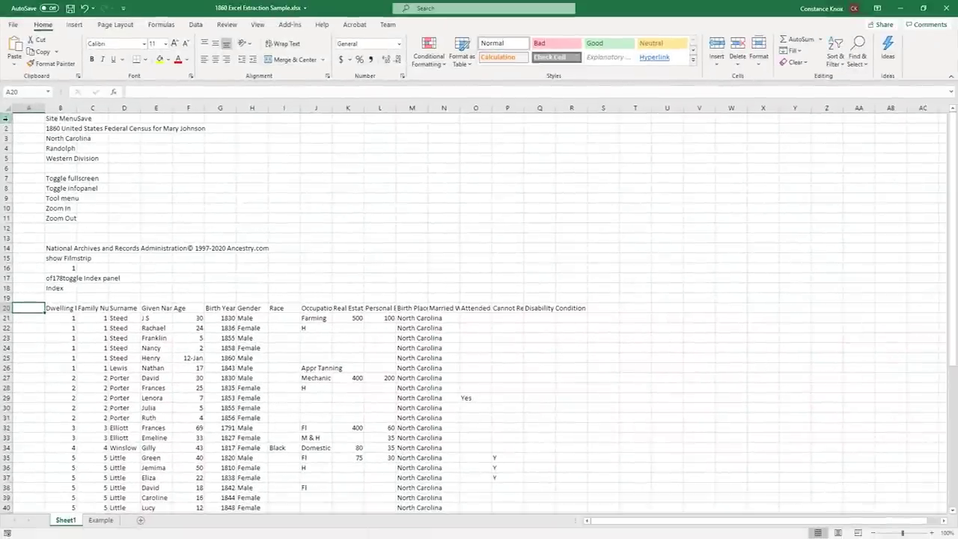
Step: Delete rows 1–19 of page clutter so the census headers sit in row 1
left_click(7, 118)
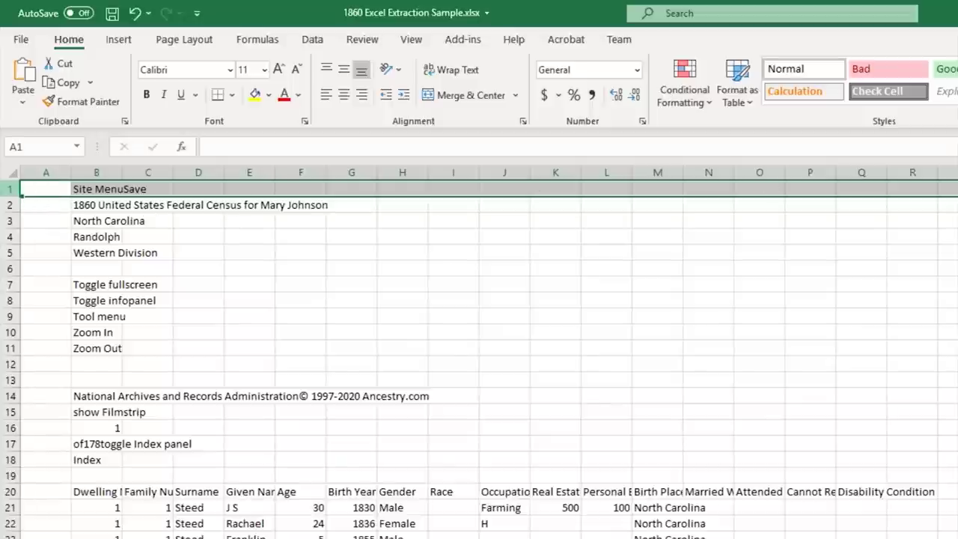
left_click_drag(6, 189, 7, 471)
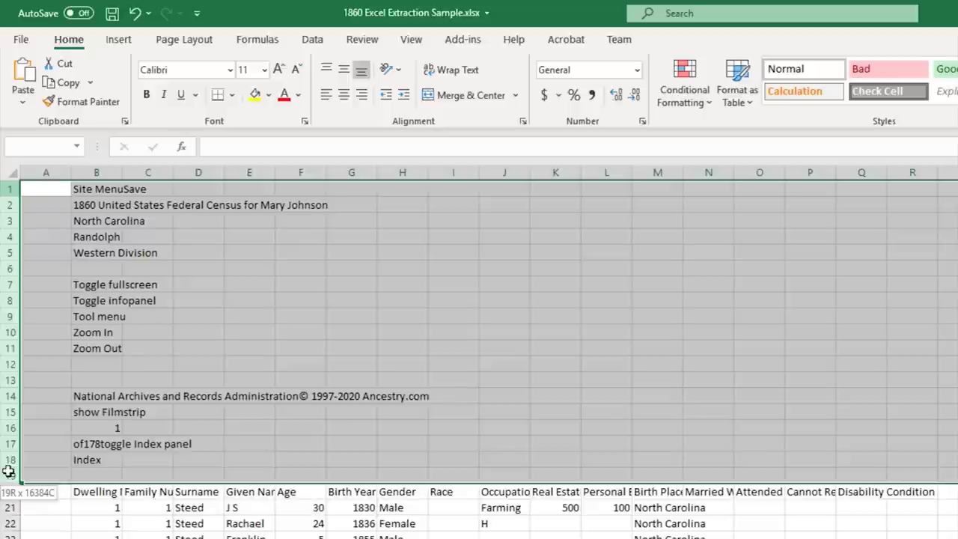
left_click_drag(8, 471, 8, 471)
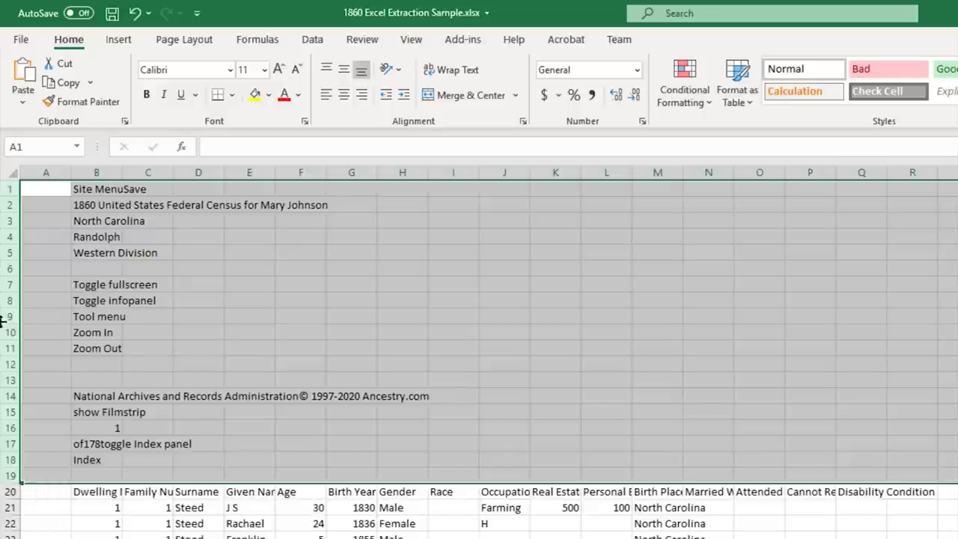
right_click(14, 303)
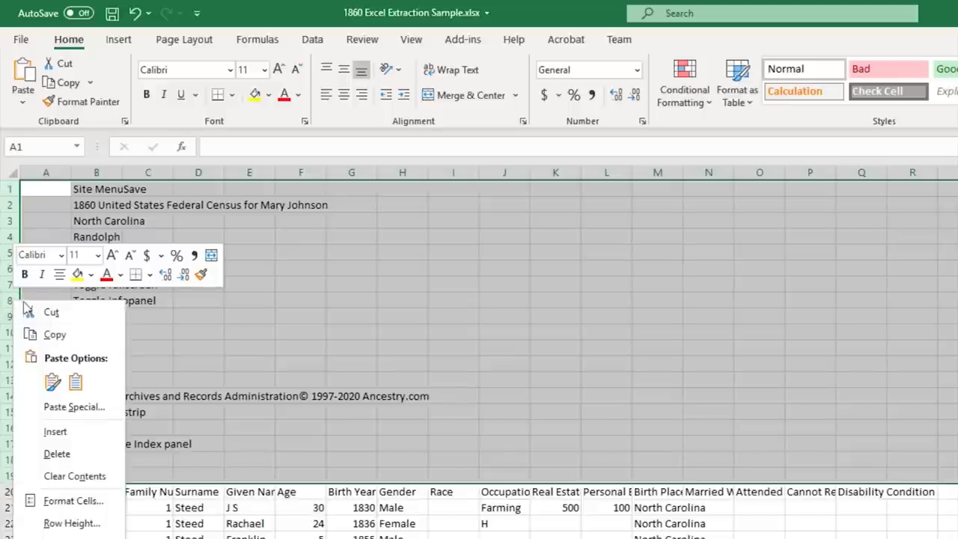
left_click(53, 454)
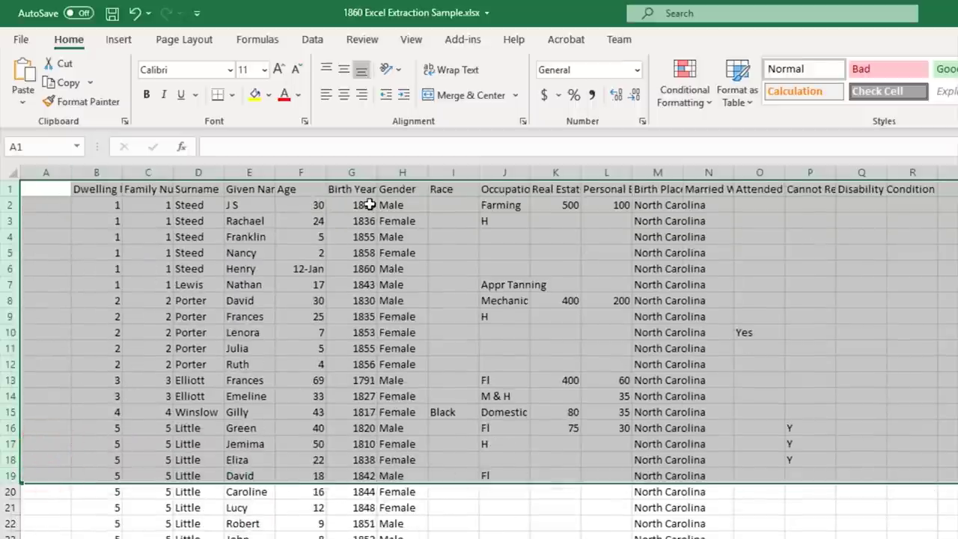
Step: Put an 'Image' heading in A1 and fill image number 1 down column A to row 39
key("ctrl+Home")
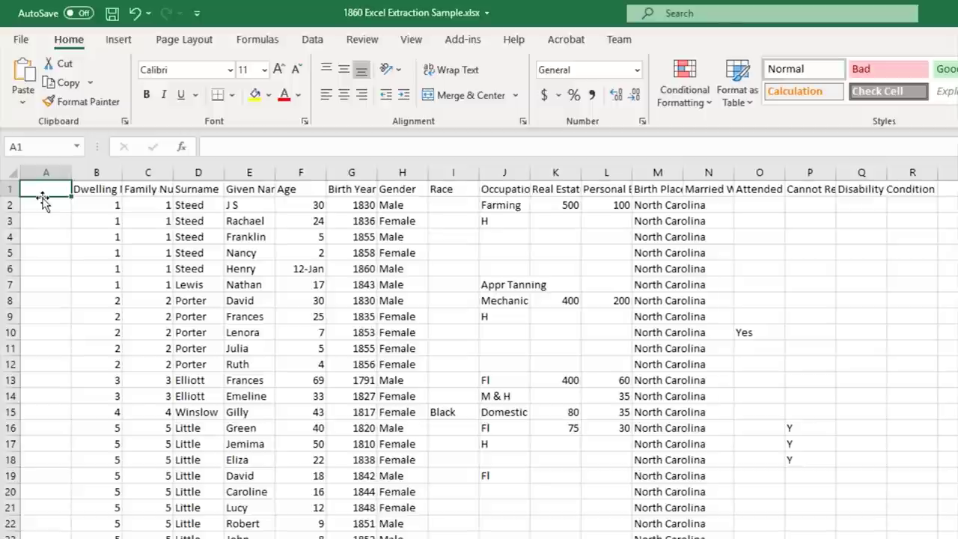
type("Image")
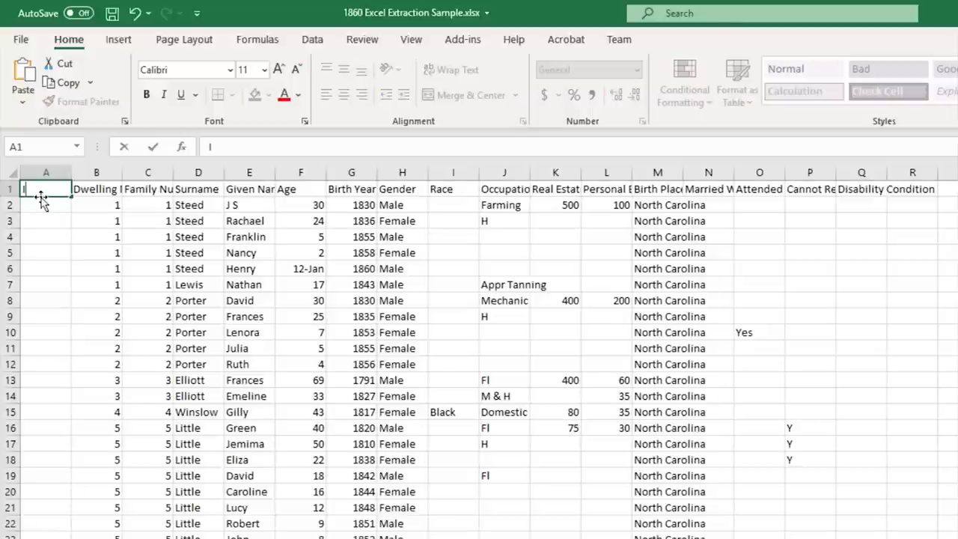
key("Return")
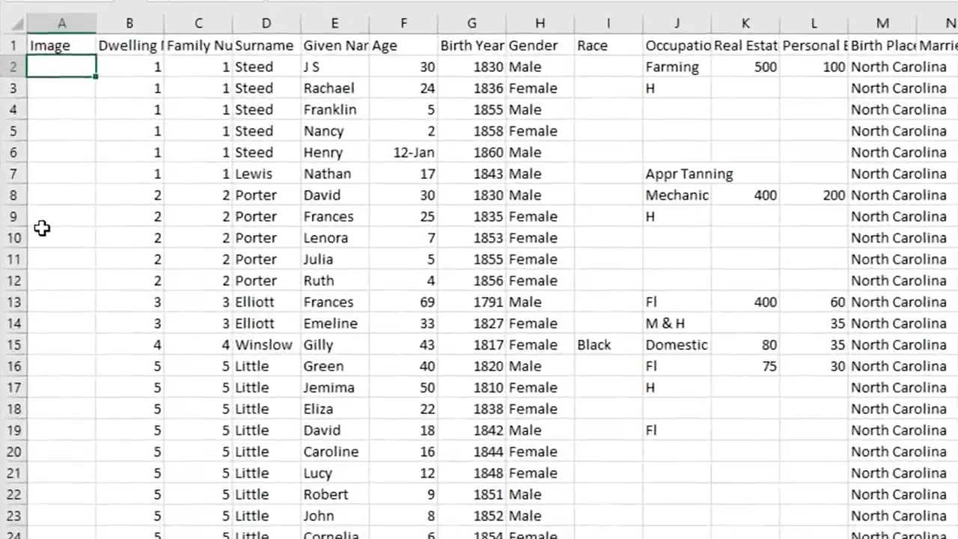
type("1")
key("Return")
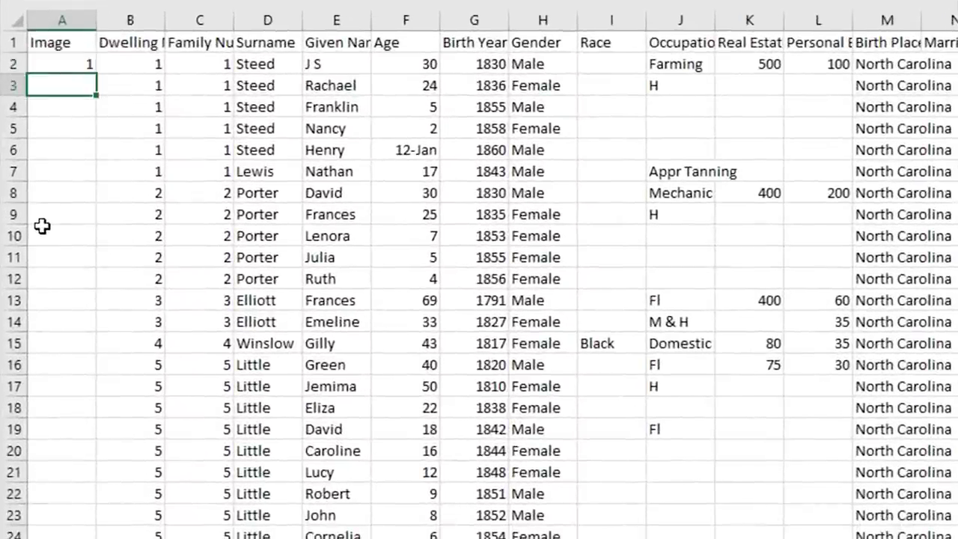
left_click(47, 67)
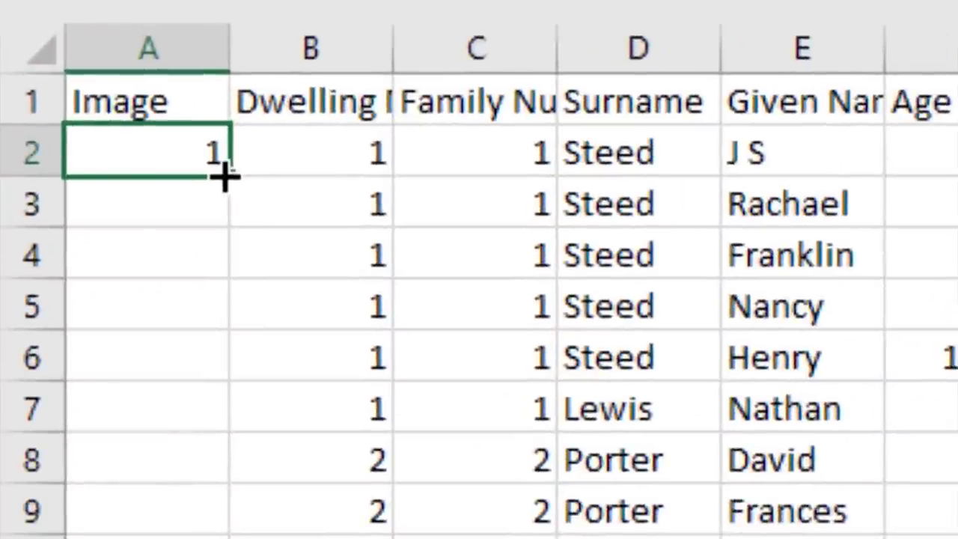
left_click_drag(224, 175, 219, 538)
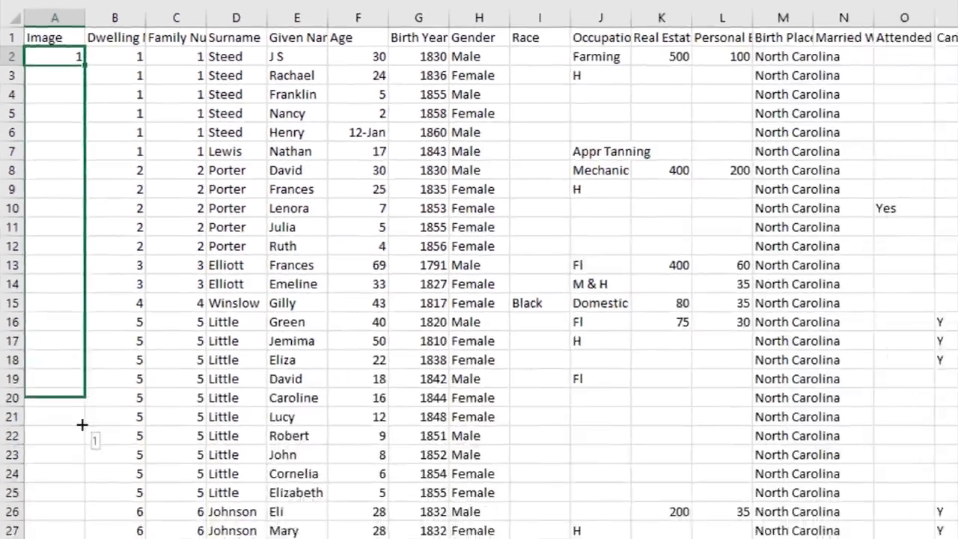
left_click_drag(82, 424, 57, 512)
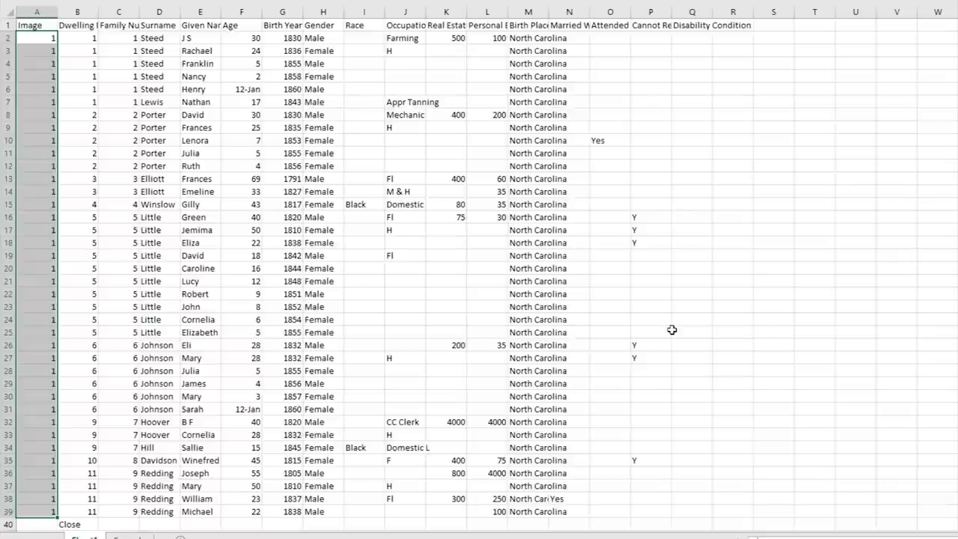
Step: Enter image number 2 in A40 and return to the Ancestry census viewer
scroll(670, 322, "down", 5)
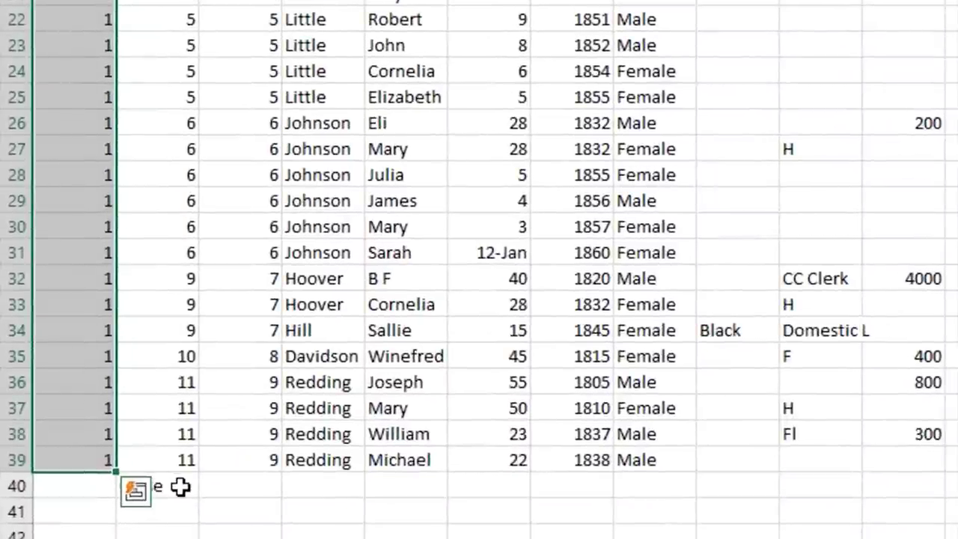
left_click(182, 474)
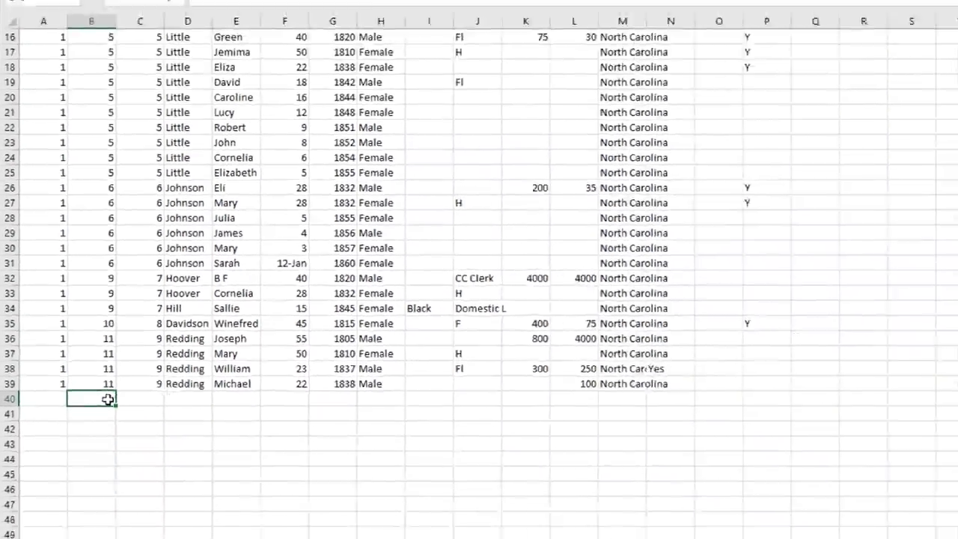
key("Left")
type("2")
key("Return")
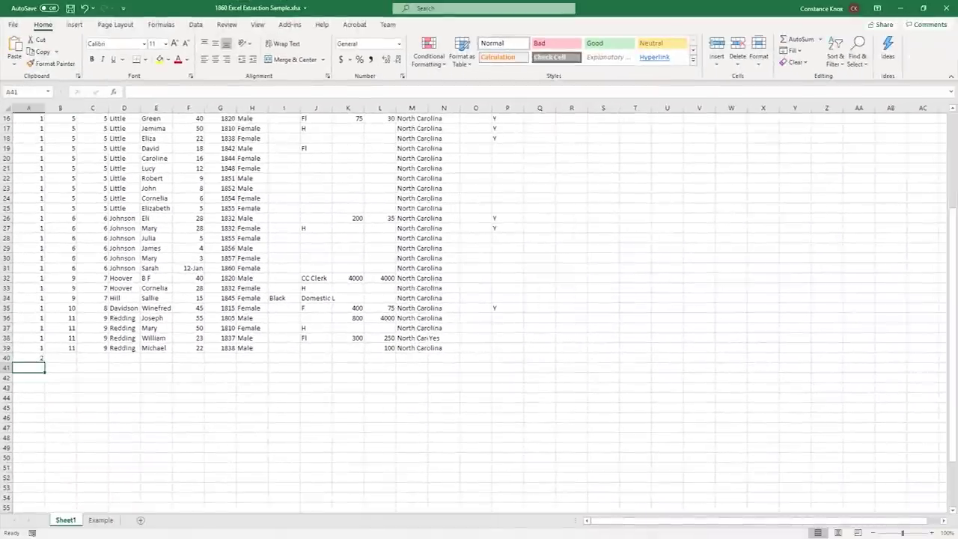
key("alt+Tab")
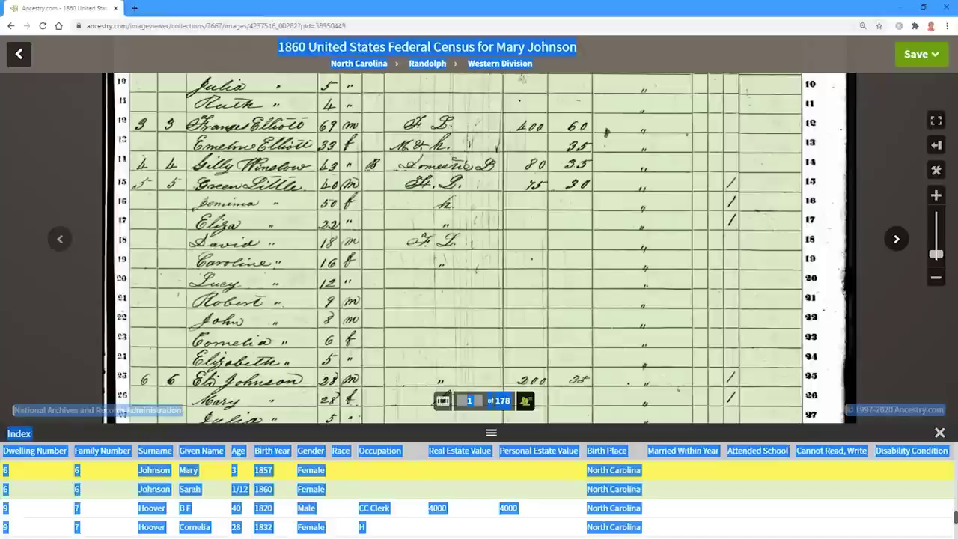
Step: Advance to census image 2 of 178 and copy the whole page
left_click(897, 241)
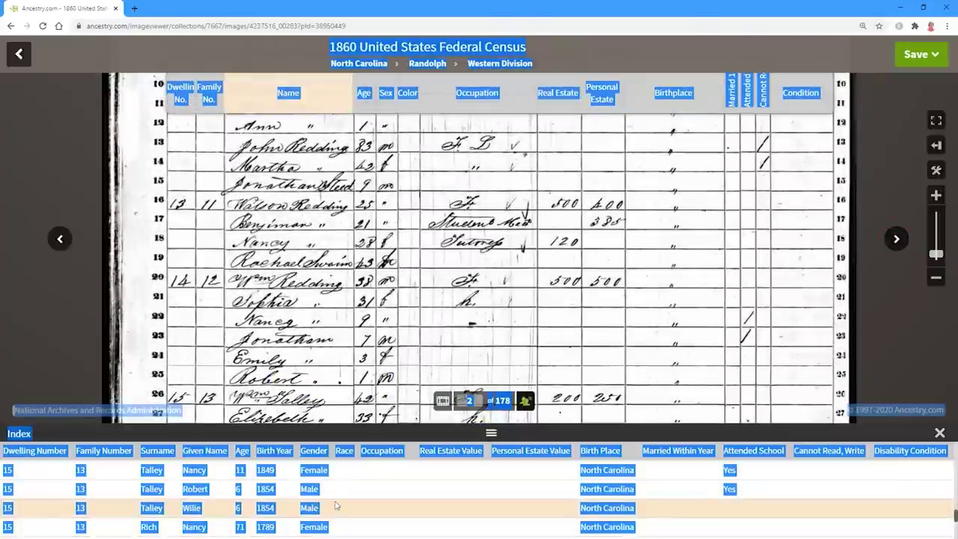
key("ctrl+c")
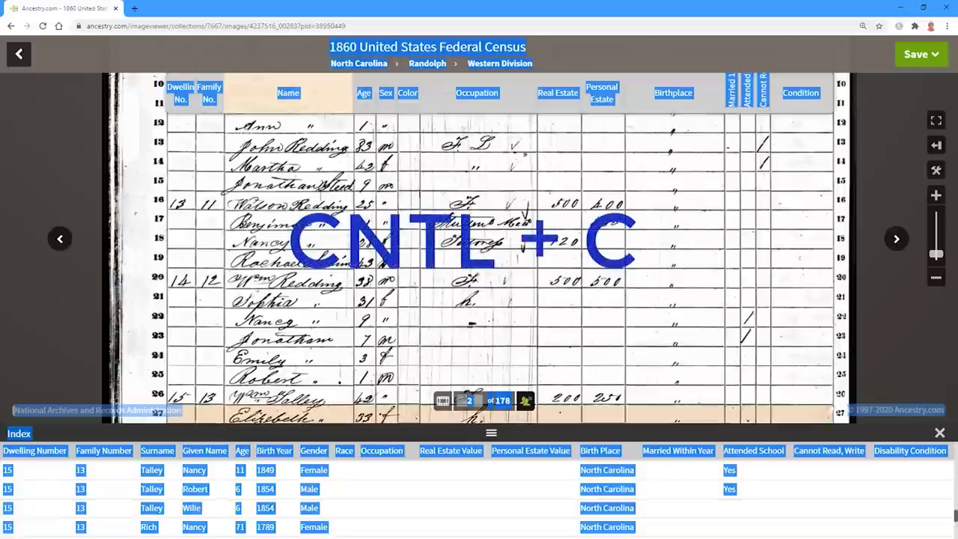
Step: Paste image 2's copied page into B40 as plain Text
key("alt+Tab")
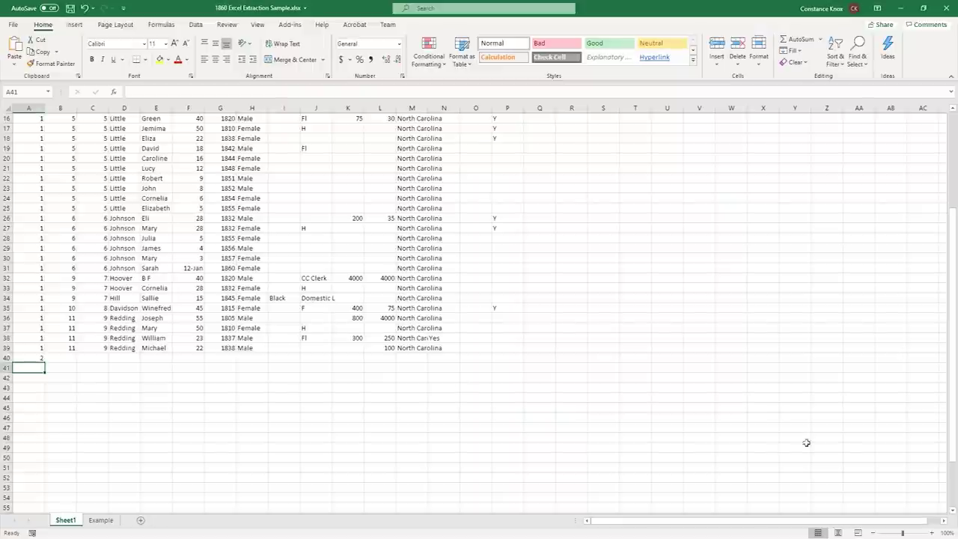
left_click(72, 359)
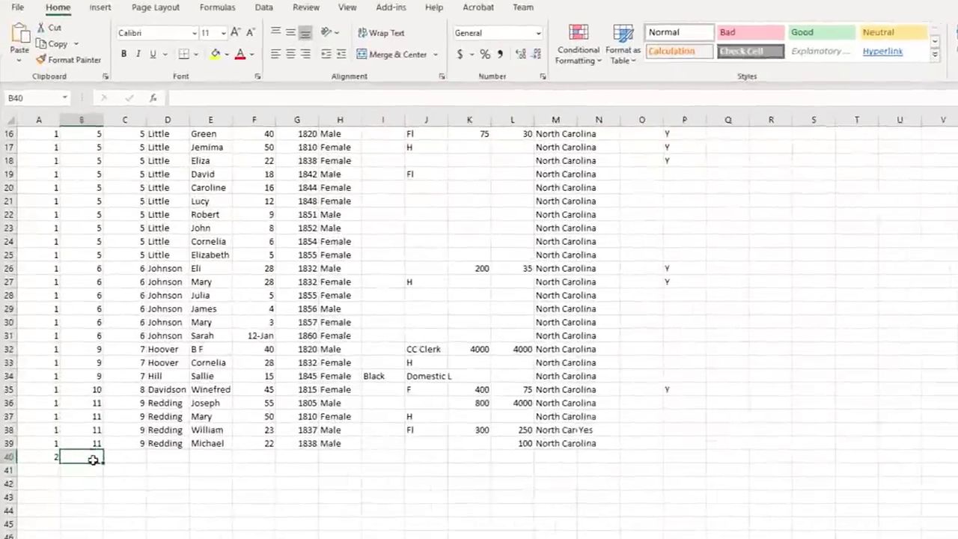
right_click(73, 361)
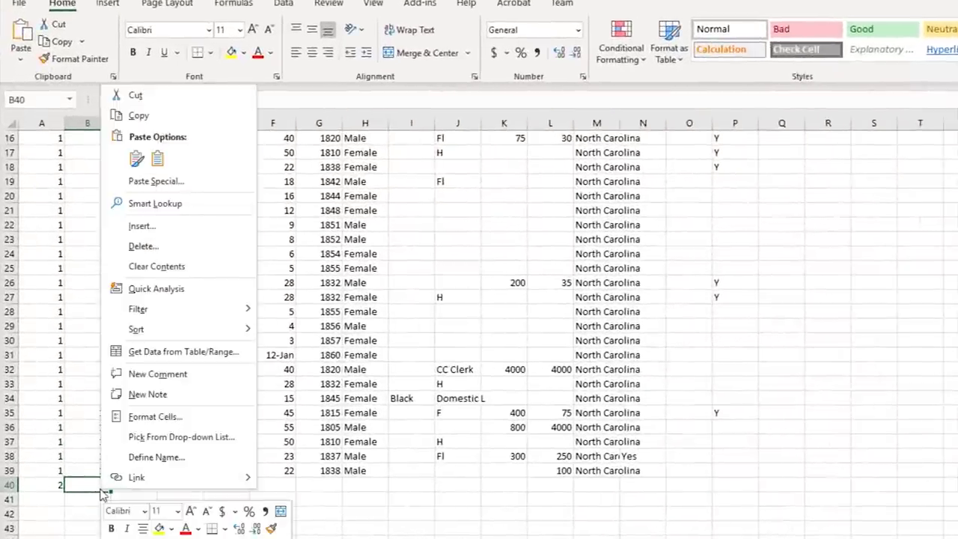
left_click(138, 182)
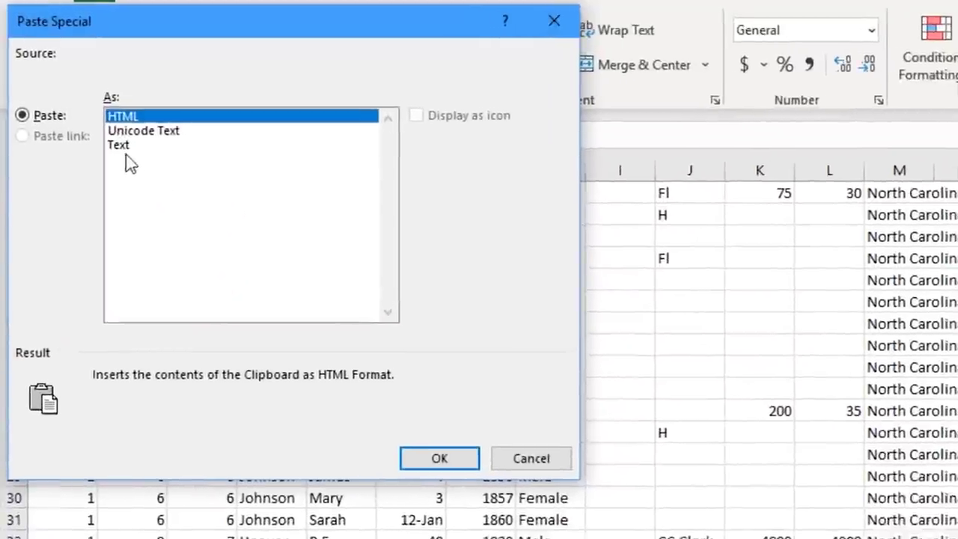
left_click(85, 109)
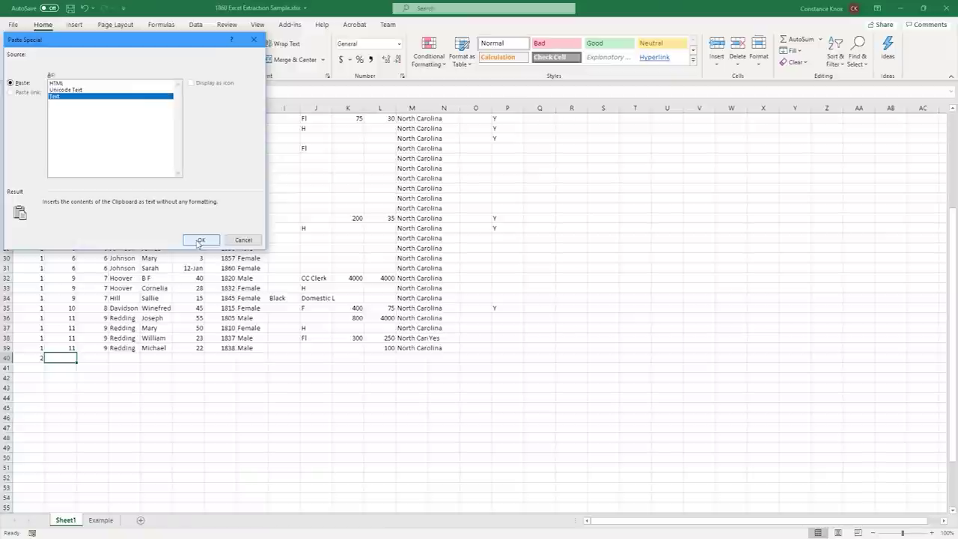
left_click(445, 463)
Step: Move the image number 2 down to A61 and delete page-clutter rows 40–59
scroll(500, 297, "down", 4)
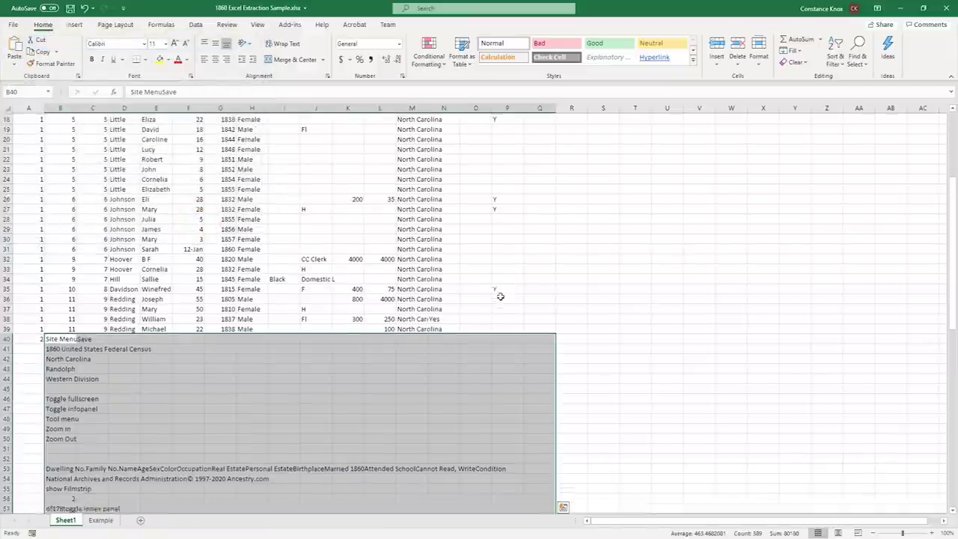
scroll(501, 296, "down", 2)
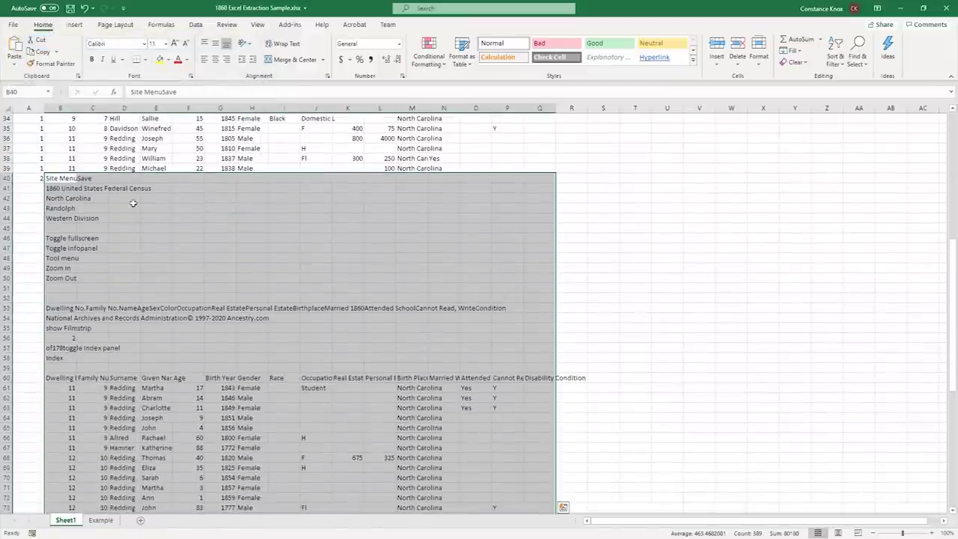
left_click(35, 180)
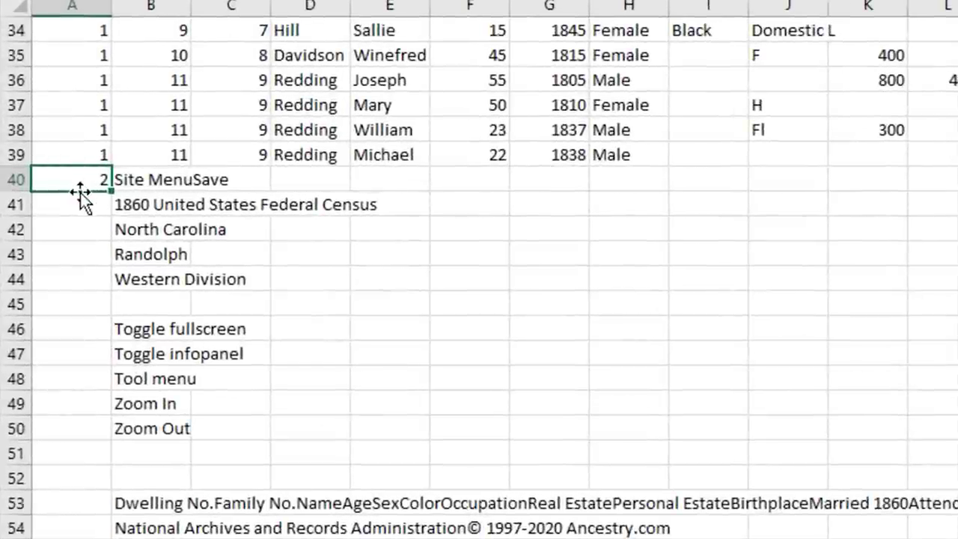
left_click_drag(80, 192, 57, 437)
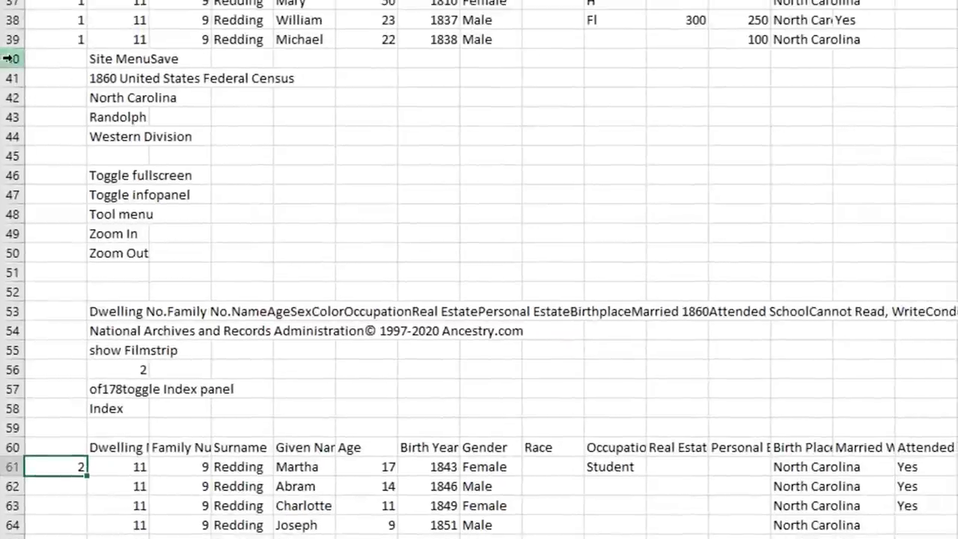
left_click_drag(8, 58, 7, 424)
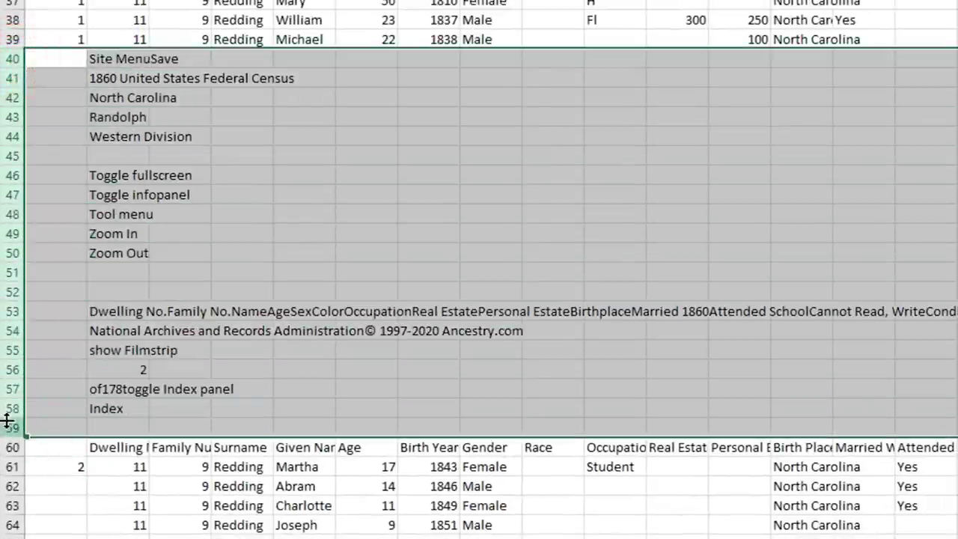
right_click(12, 409)
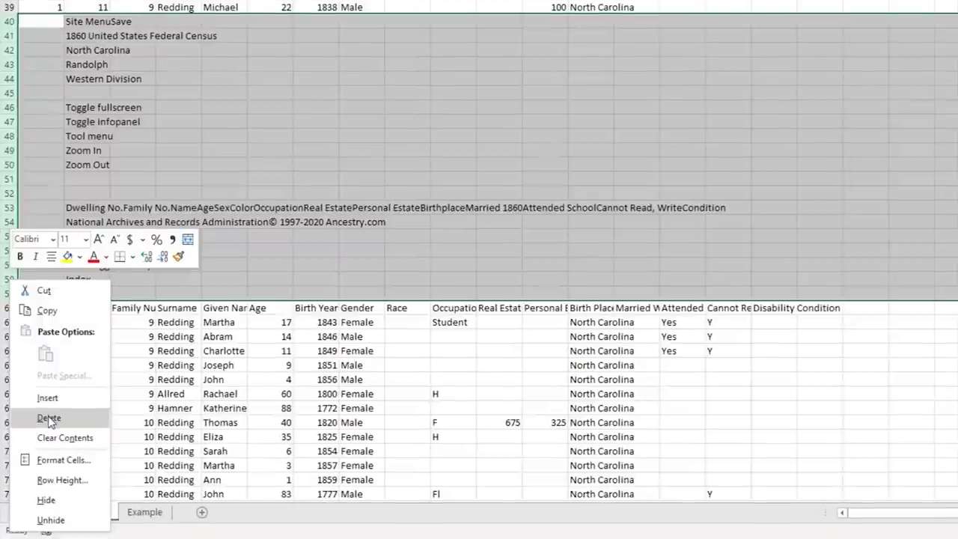
left_click(63, 538)
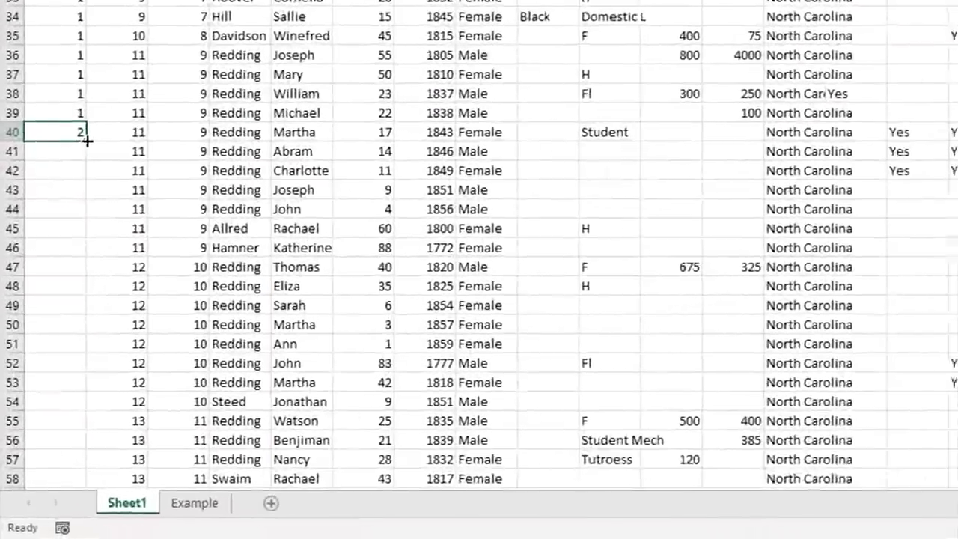
Step: Fill image number 2 down column A to row 78 and clear the stray Close text in B79
left_click_drag(46, 333, 39, 488)
left_click_drag(80, 431, 89, 410)
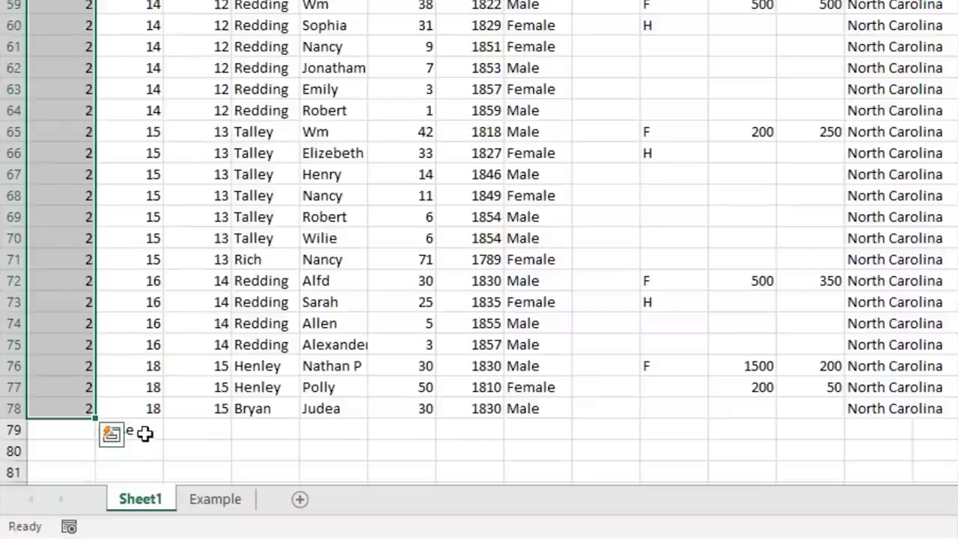
left_click(145, 431)
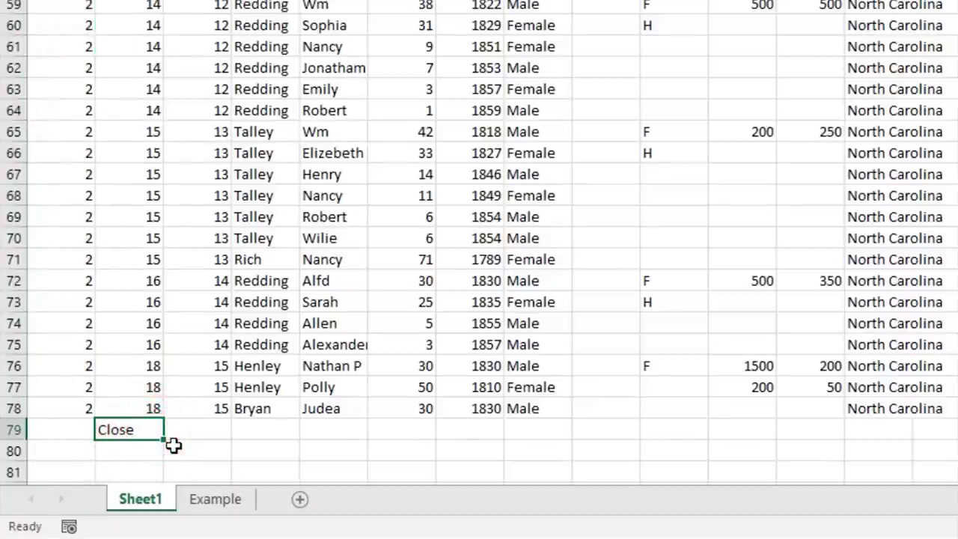
key("Delete")
scroll(233, 378, "up", 13)
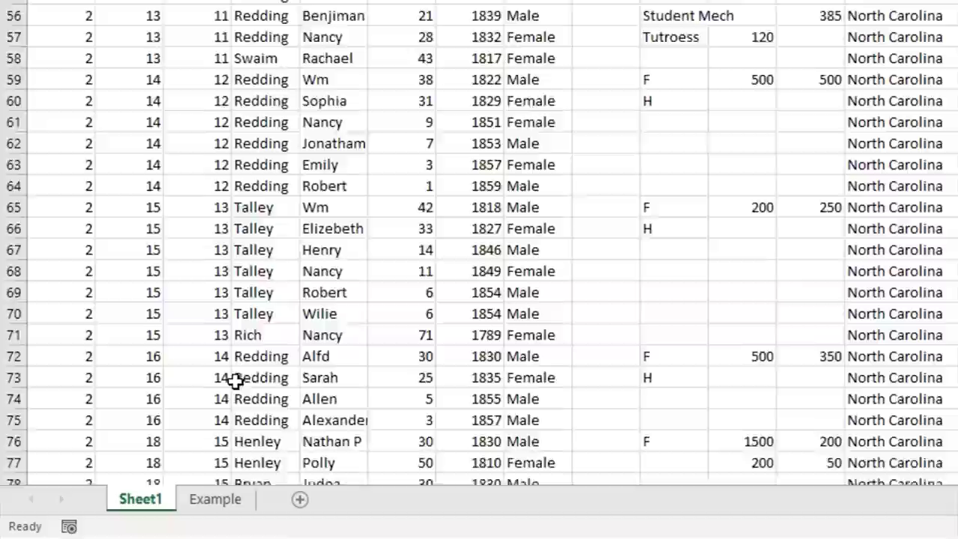
scroll(211, 342, "up", 1)
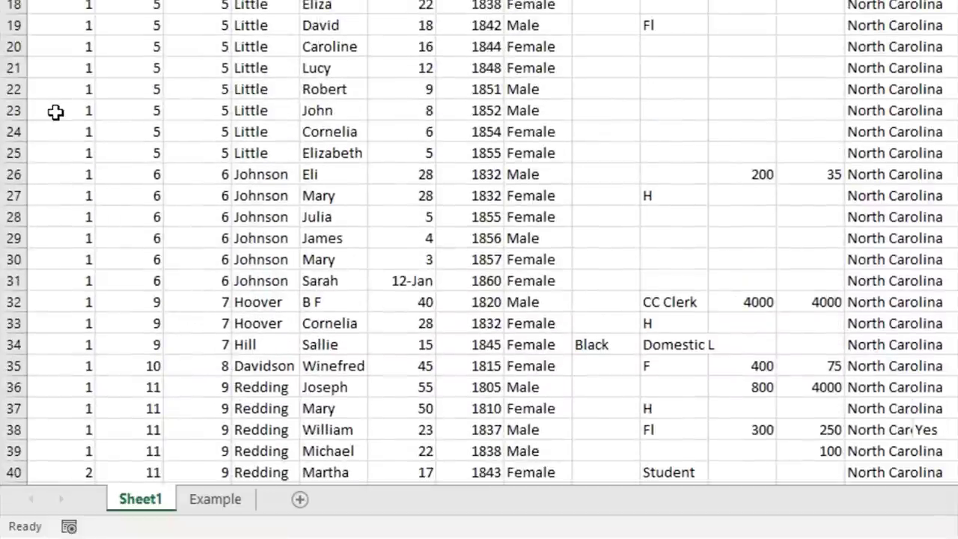
scroll(160, 242, "down", 1)
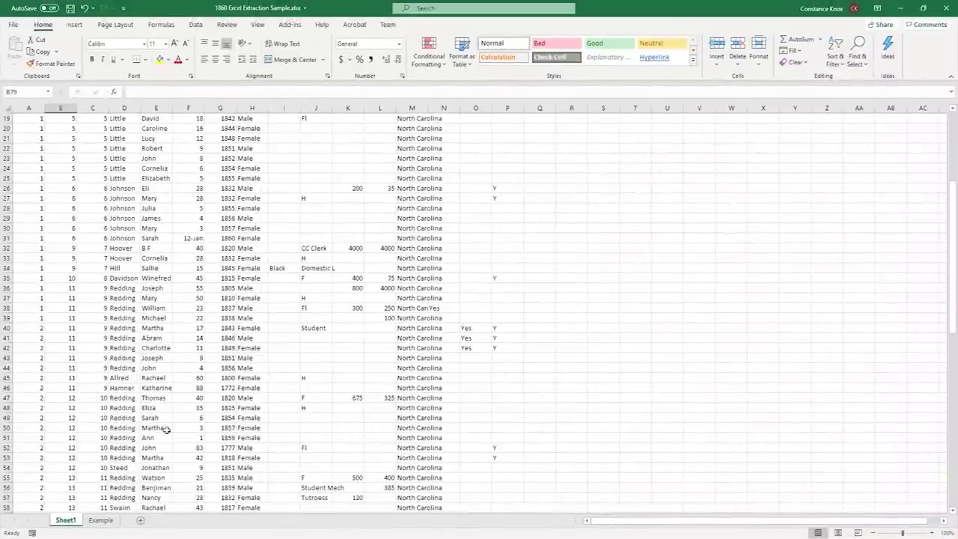
scroll(166, 429, "up", 6)
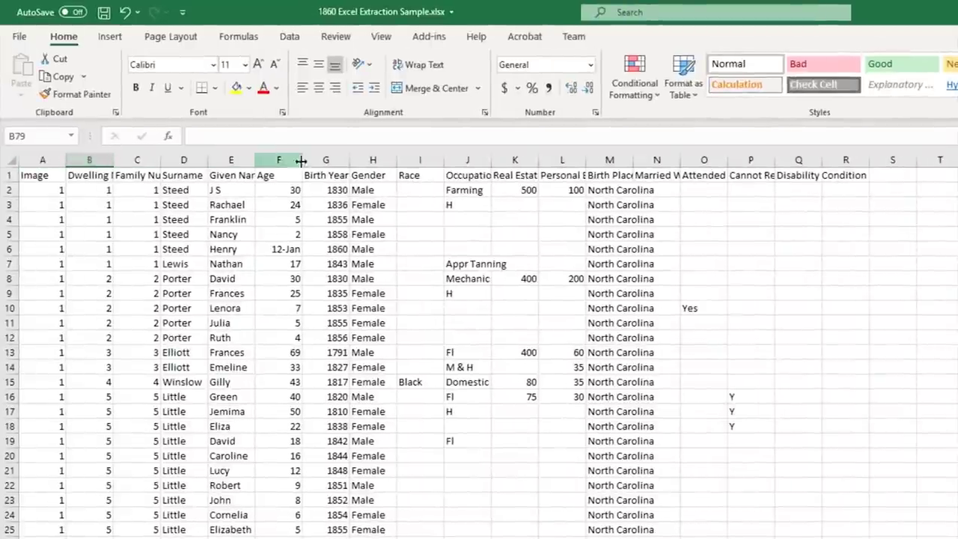
Step: Widen column B to fit the Dwelling Number heading
left_click(86, 176)
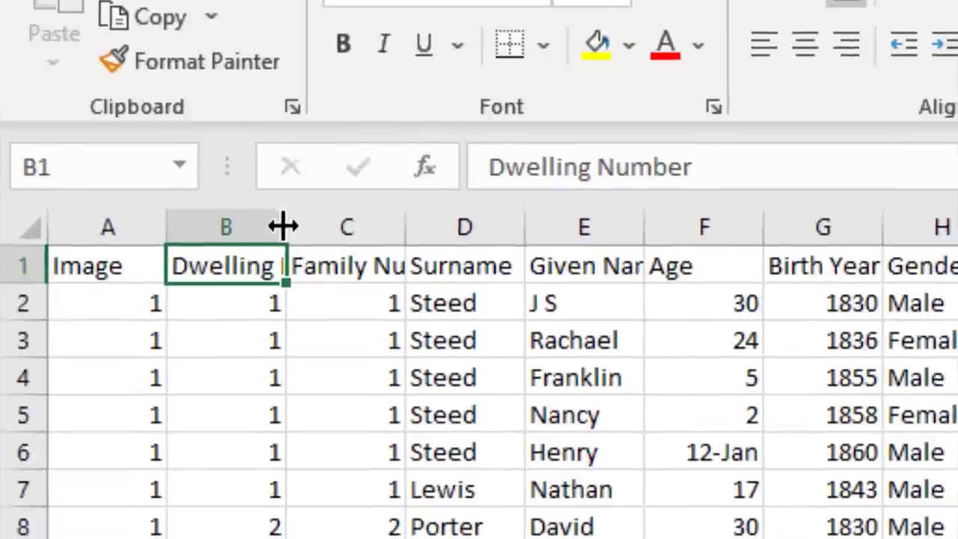
left_click(232, 182)
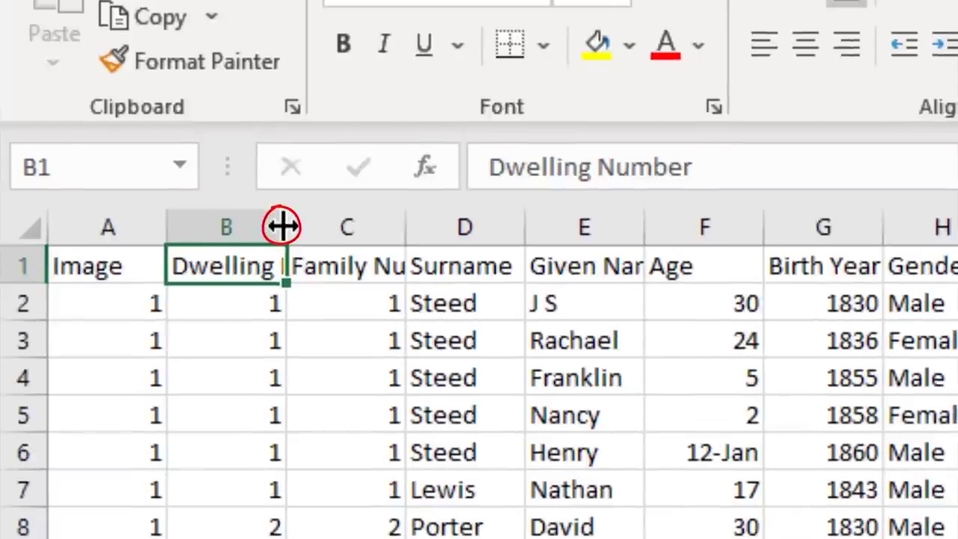
double_click(281, 225)
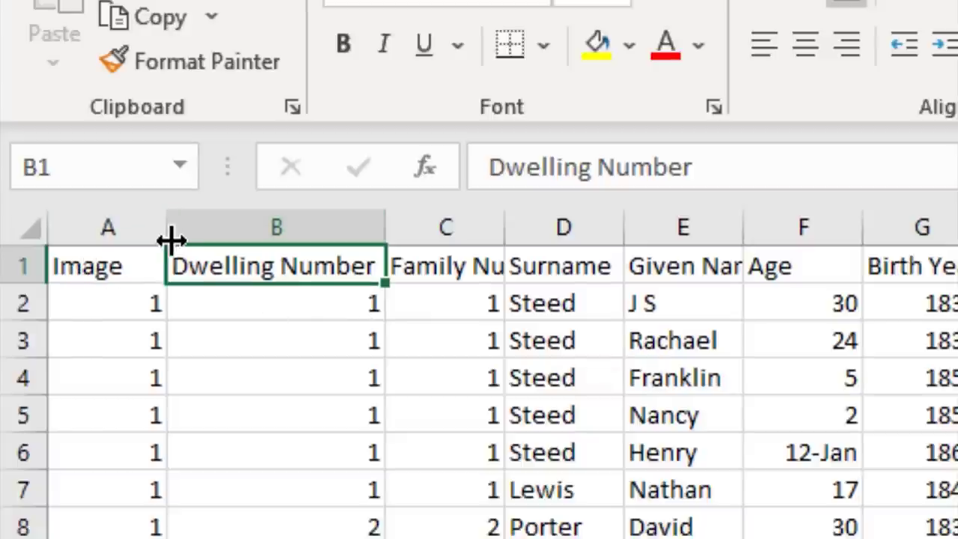
left_click_drag(173, 231, 130, 231)
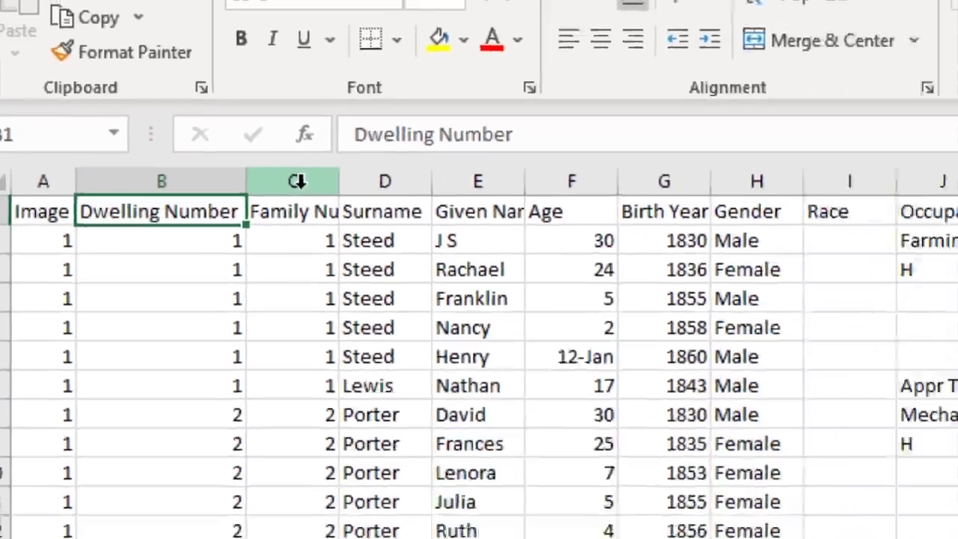
Step: Autofit the columns from Family Number onward to their full headings, like Married Within Year
left_click(419, 227)
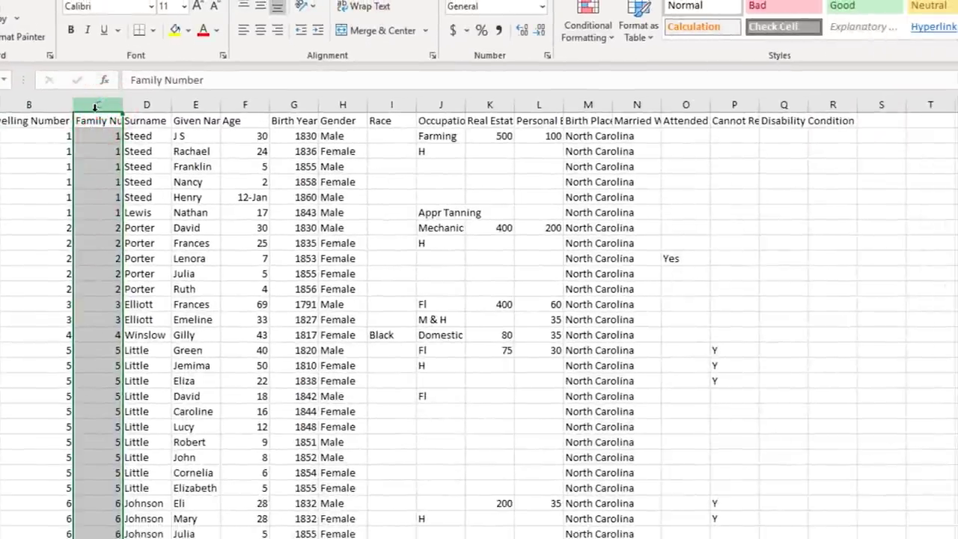
mouse_move(95, 104)
left_mouse_down()
mouse_move(618, 101)
mouse_move(655, 90)
mouse_move(851, 100)
left_mouse_up()
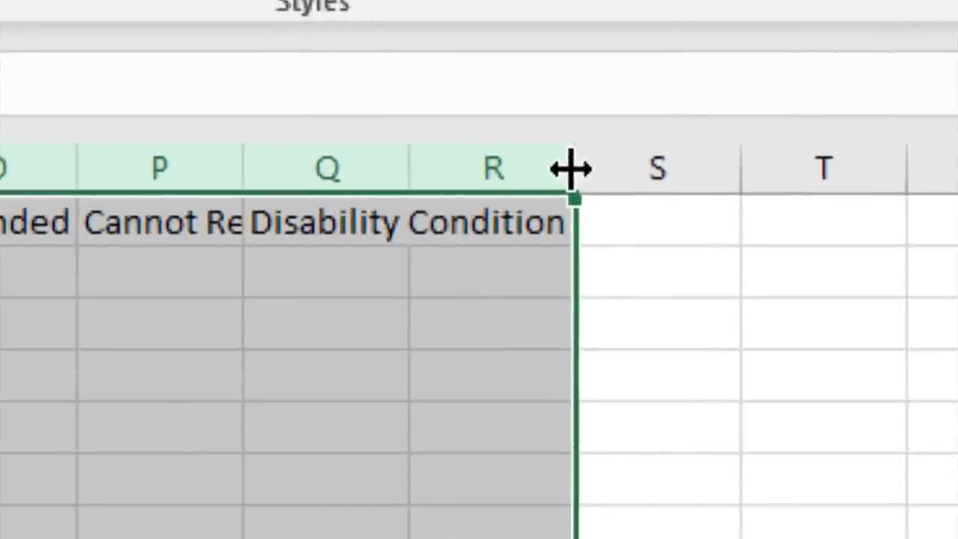
left_click(571, 169)
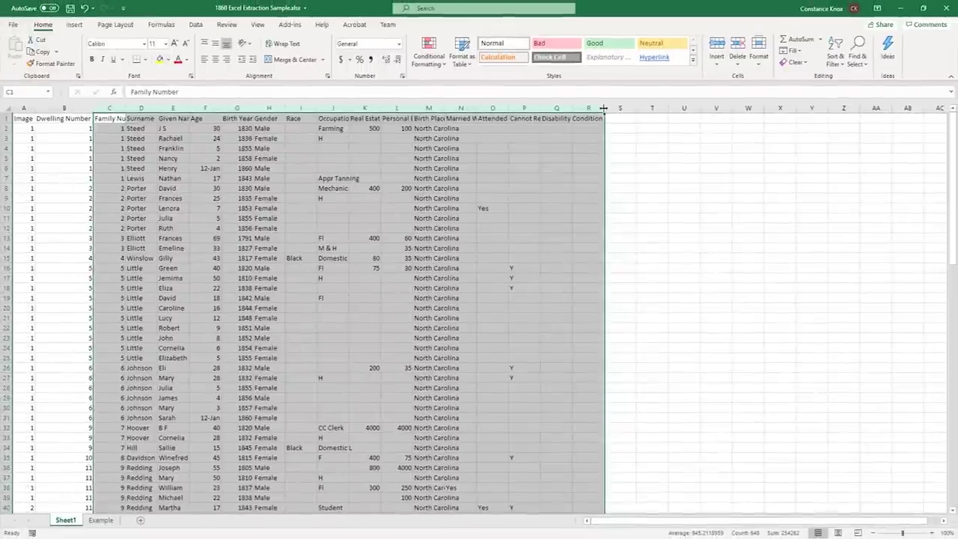
left_click(592, 129)
double_click(604, 109)
left_click(650, 223)
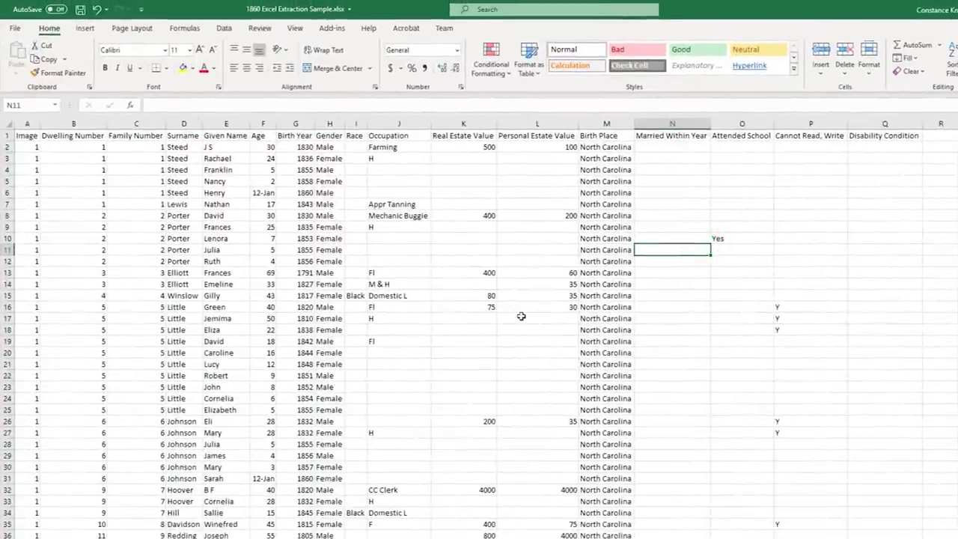
left_click(7, 135)
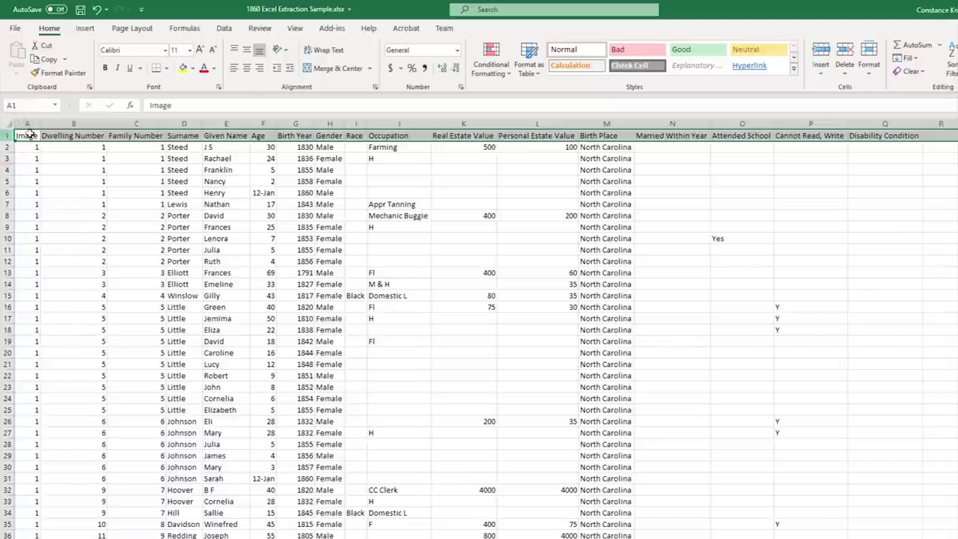
Step: Bold the census column headings in row 1, then select the first data row
left_click(105, 67)
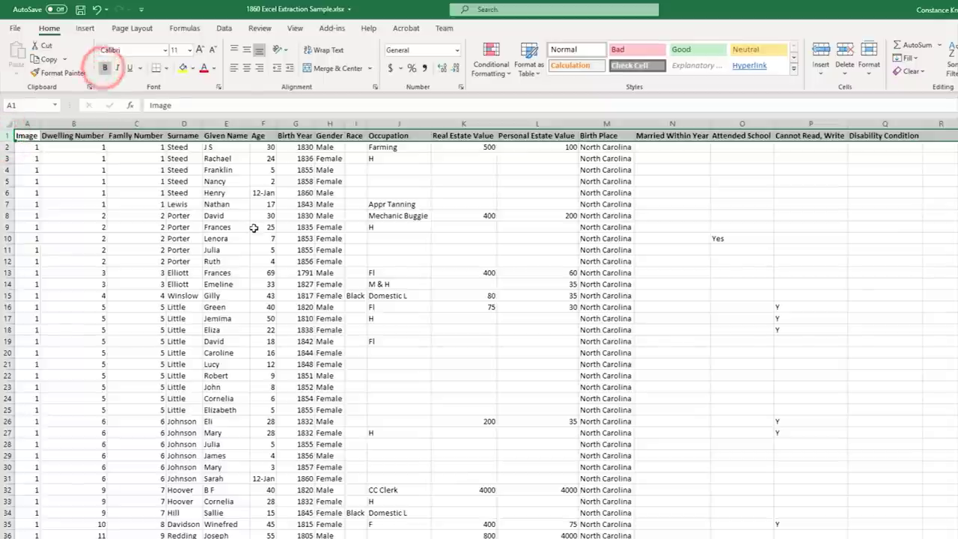
left_click(254, 229)
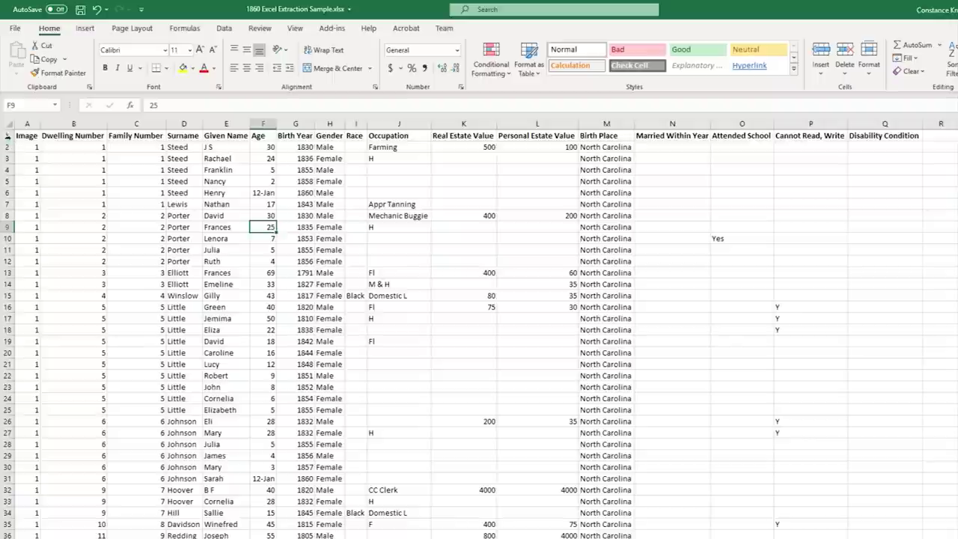
scroll(350, 286, "down", 15)
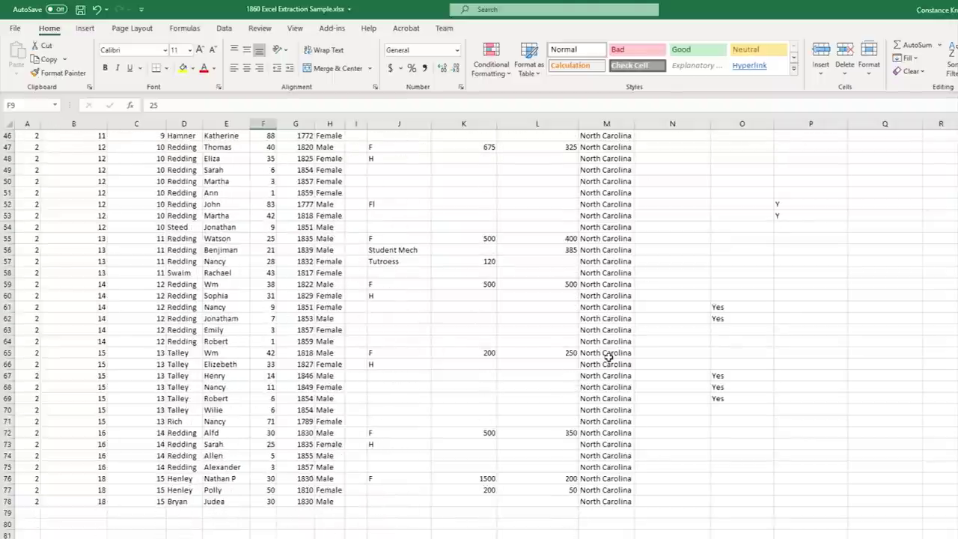
scroll(404, 306, "up", 15)
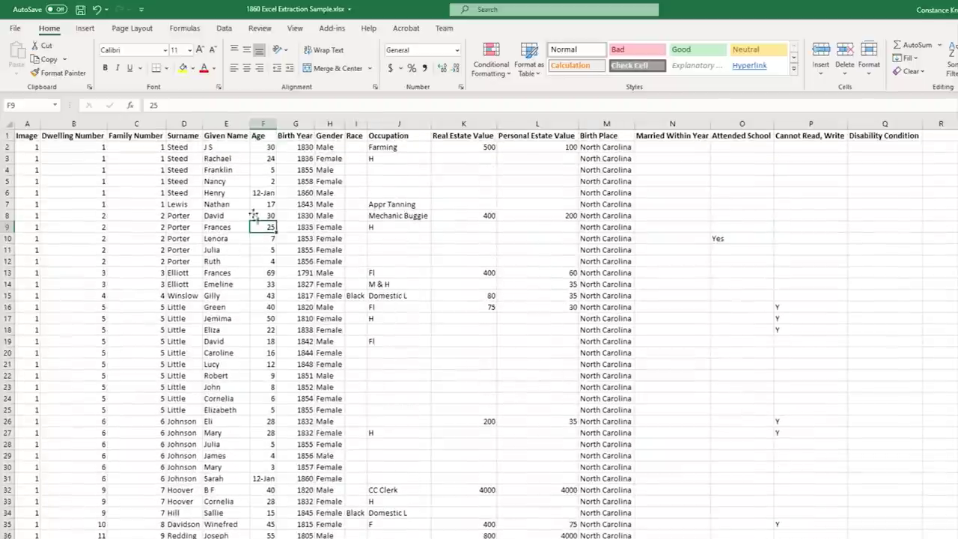
left_click(9, 147)
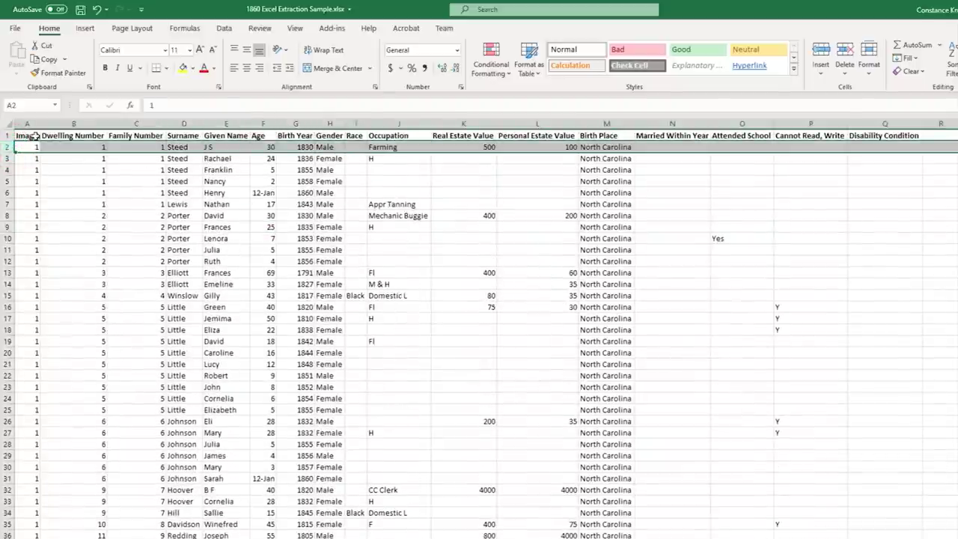
Step: Freeze the top row so headings stay put, and scroll the census rows to confirm
left_click(295, 29)
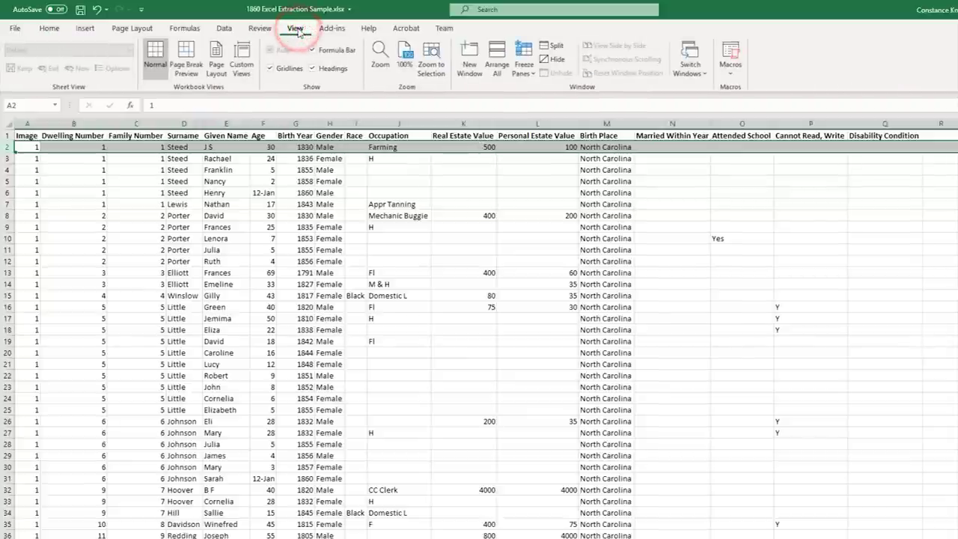
left_click(528, 71)
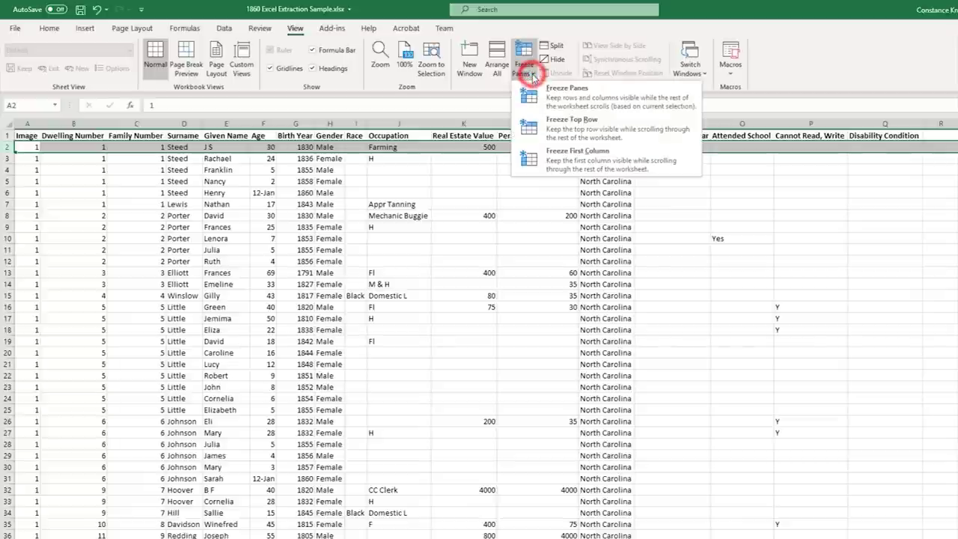
left_click(567, 130)
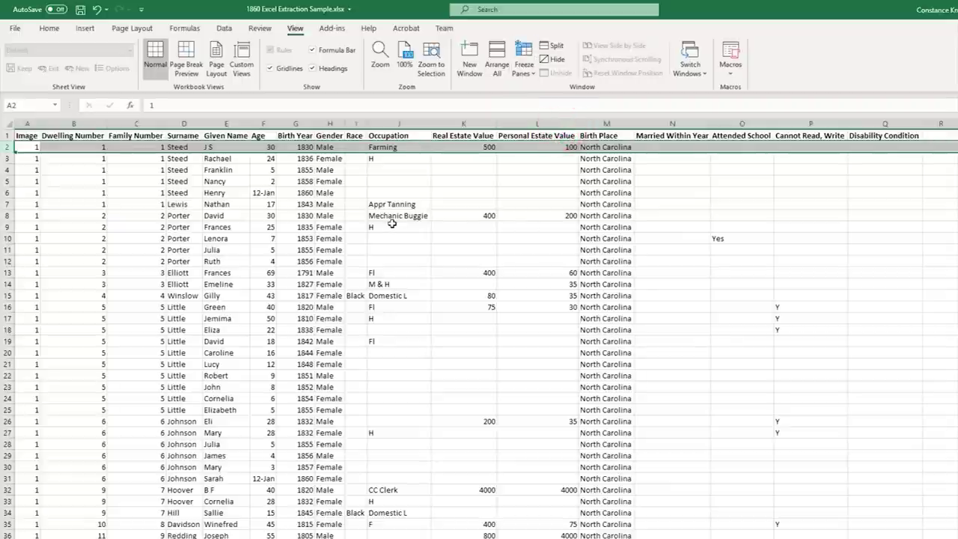
left_click(57, 196)
scroll(261, 215, "down", 3)
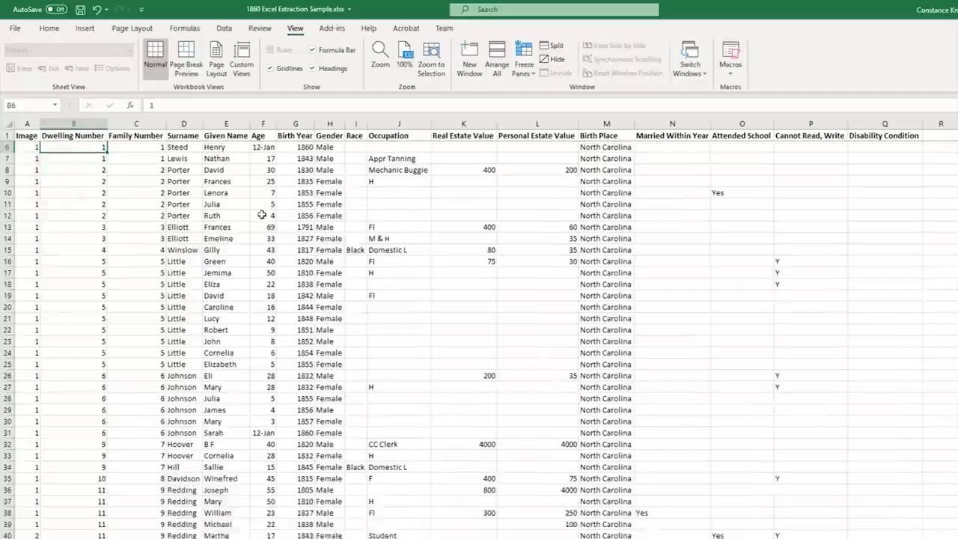
scroll(261, 215, "down", 8)
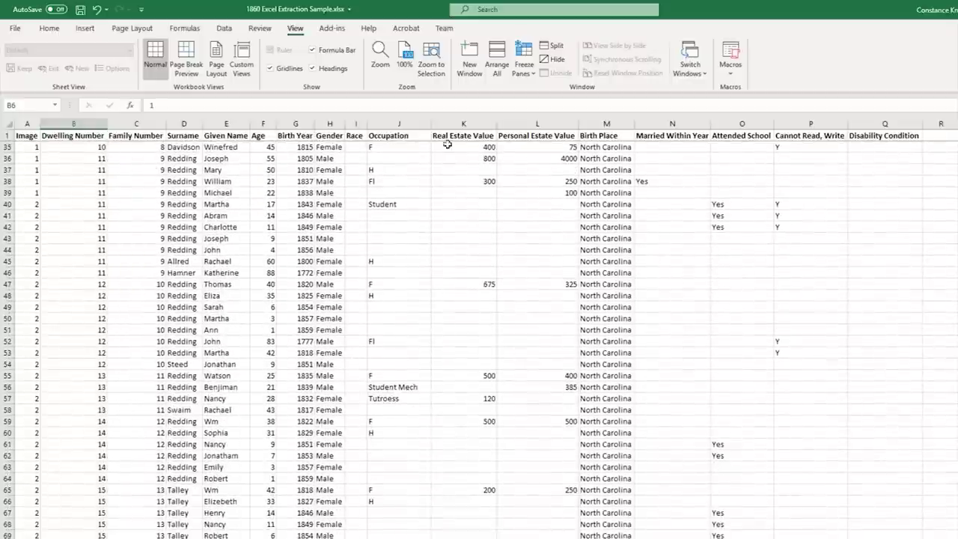
scroll(513, 217, "down", 5)
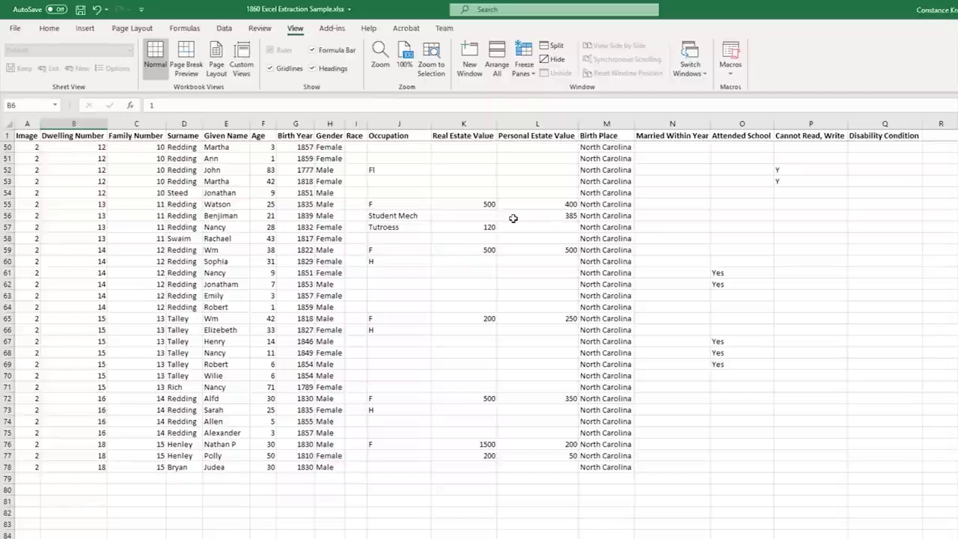
scroll(510, 218, "up", 13)
scroll(510, 218, "up", 4)
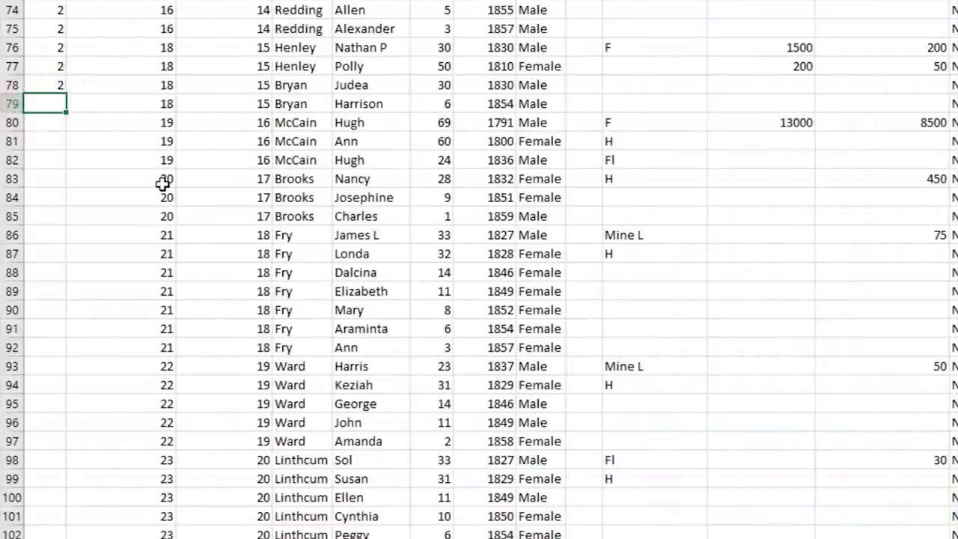
Step: Enter Image 3 in A79 and fill it down column A through A118
key("Return")
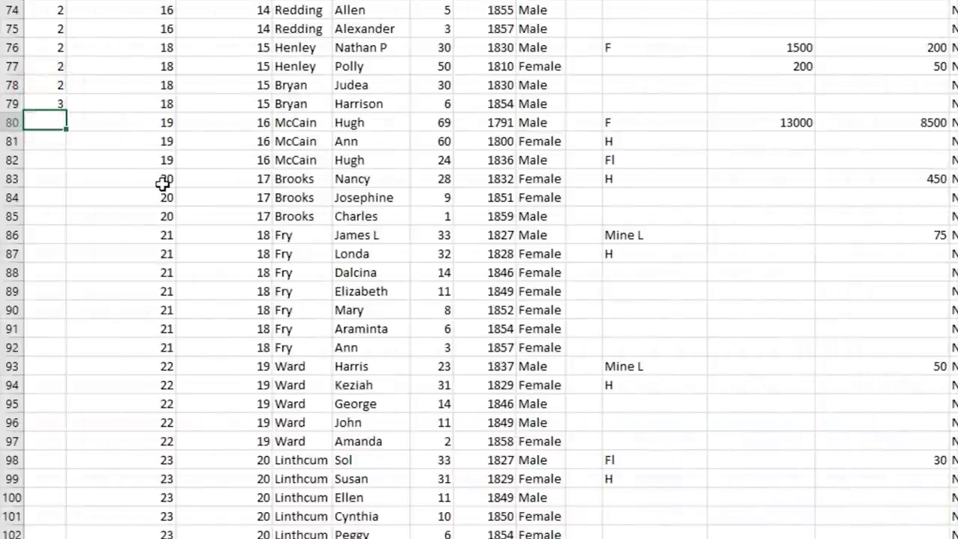
left_click(41, 107)
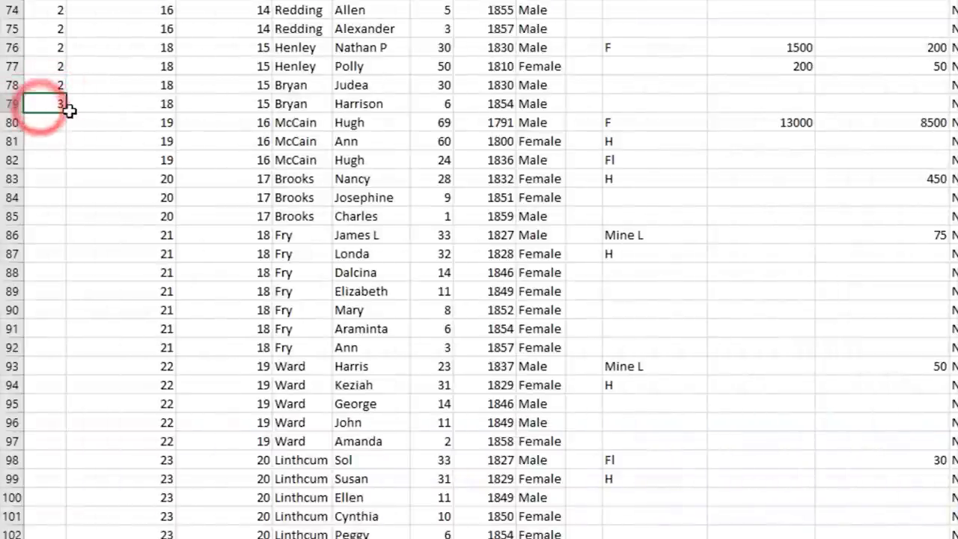
left_click_drag(65, 110, 63, 446)
left_click(75, 446)
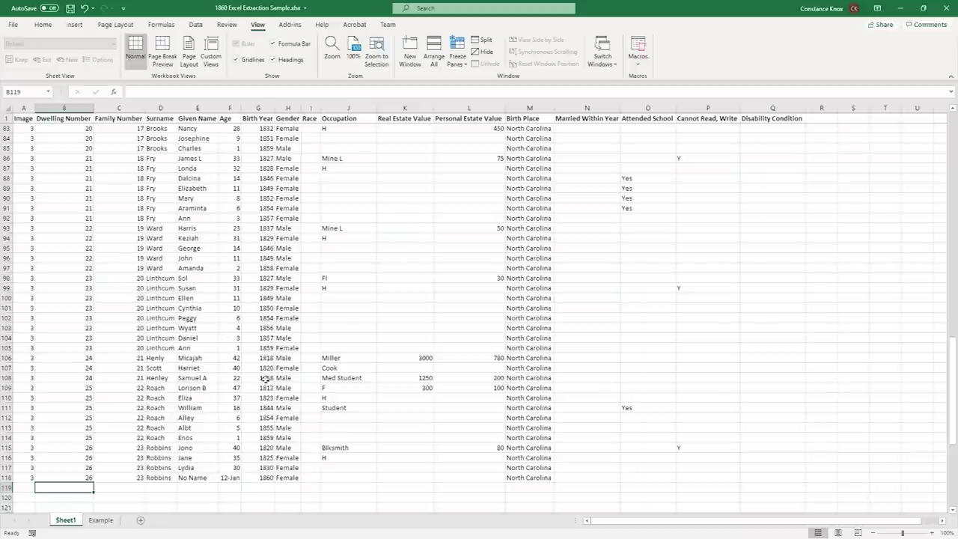
Step: On the Example sheet, turn off the filters on the census header row
left_click(101, 520)
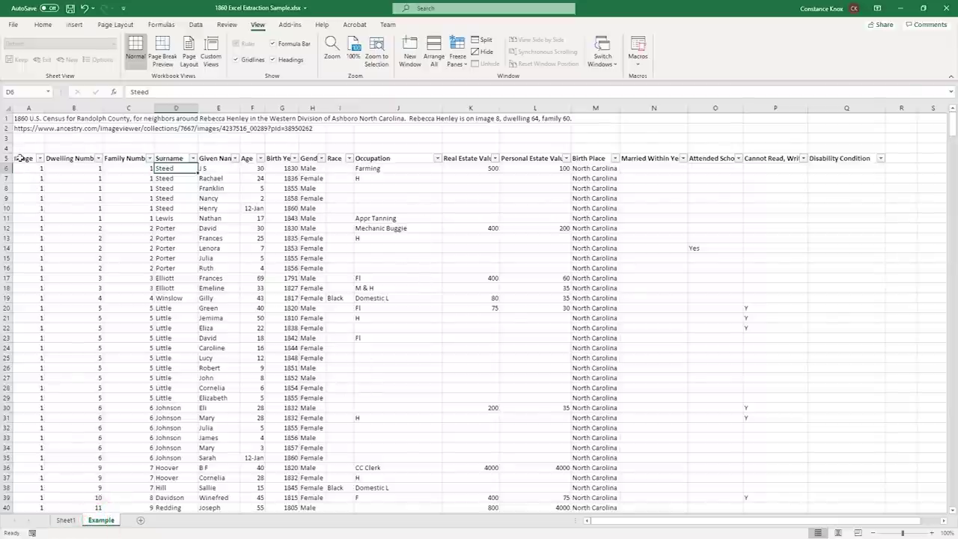
left_click_drag(21, 156, 776, 148)
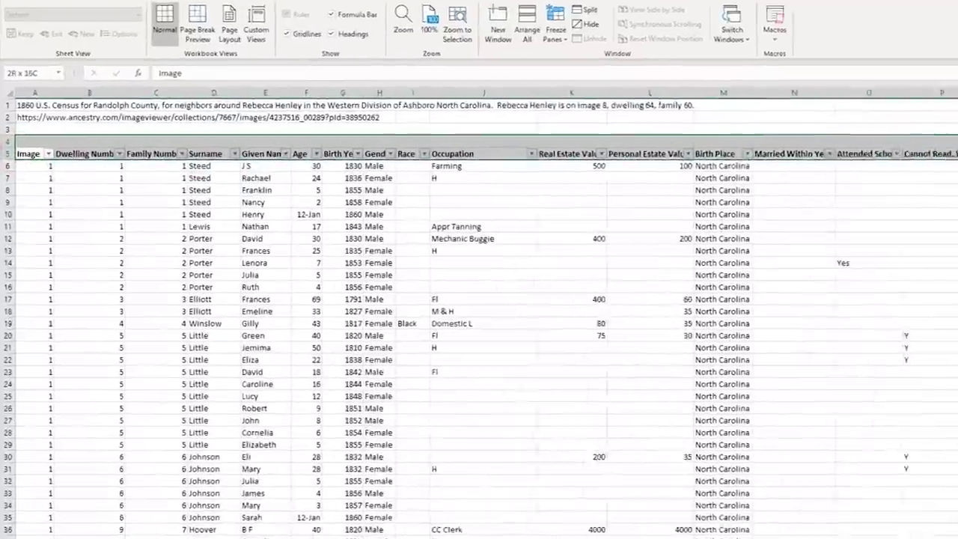
left_click_drag(941, 166, 954, 153)
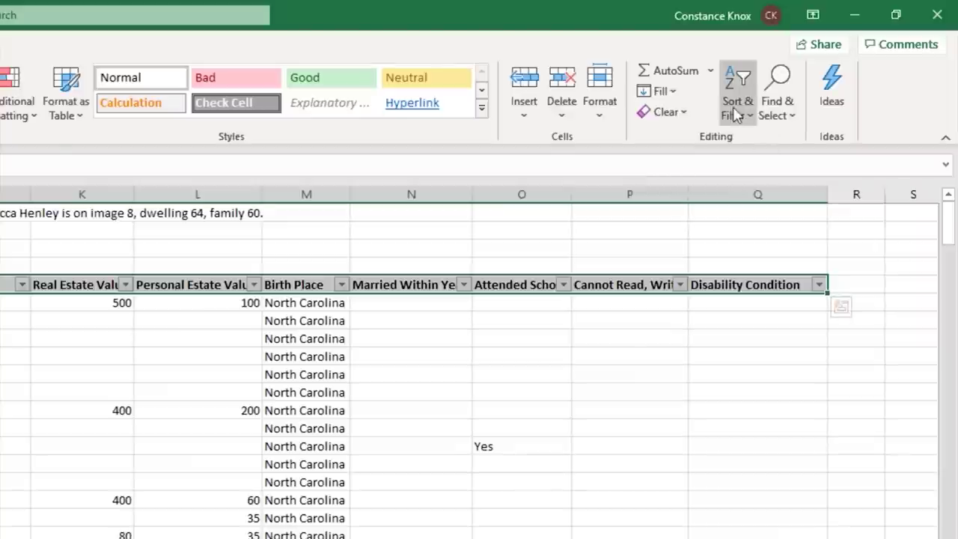
left_click(733, 104)
left_click(765, 215)
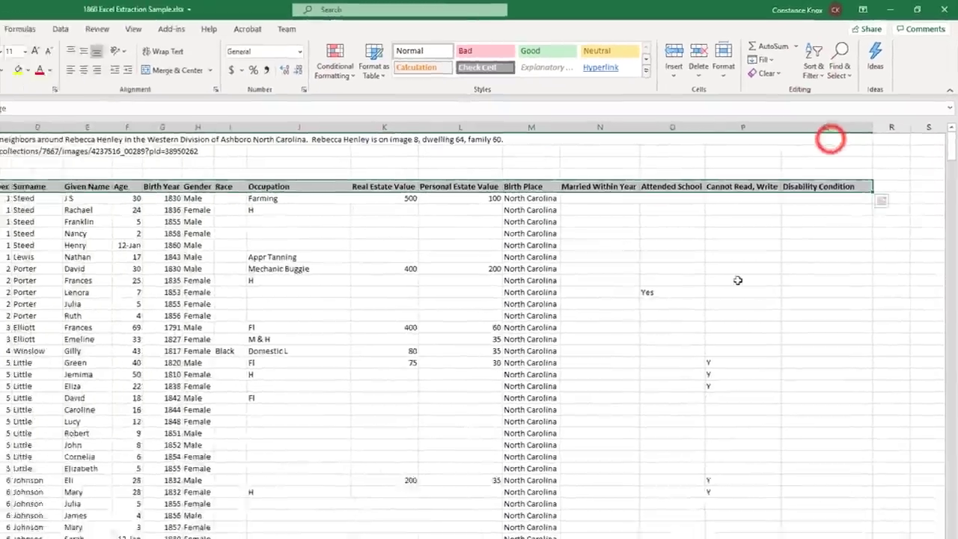
Step: Select the title cell A1 and then rows 1 through 4
left_click(561, 446)
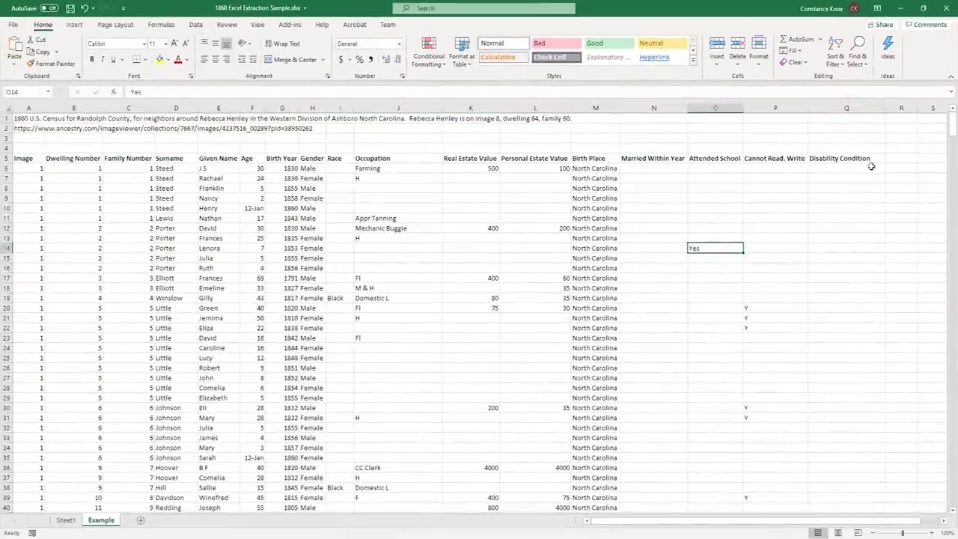
left_click(26, 120)
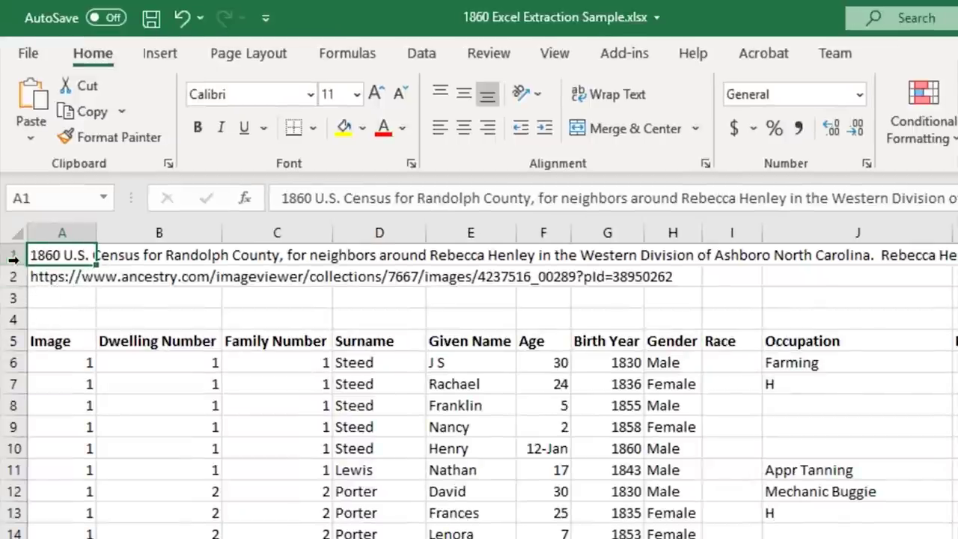
left_click_drag(13, 255, 8, 321)
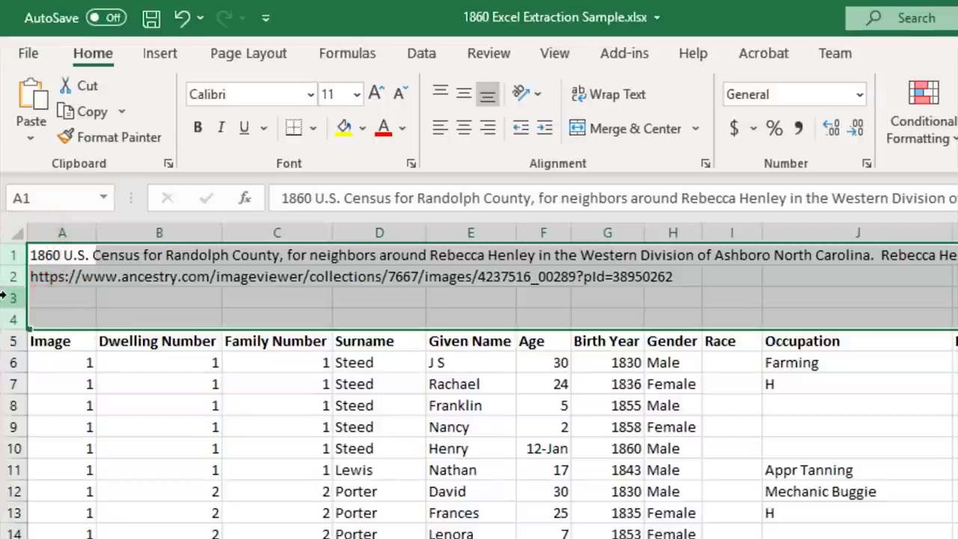
right_click(14, 296)
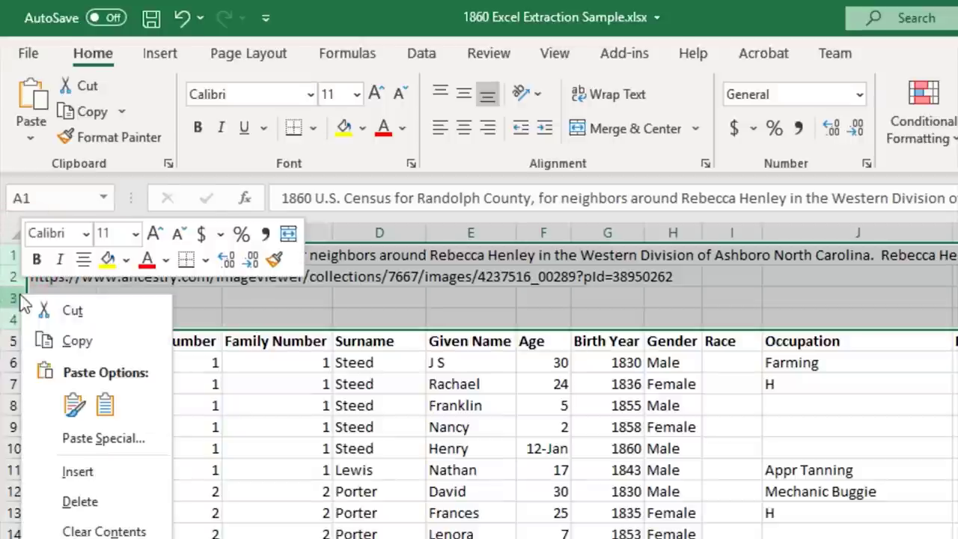
left_click(73, 471)
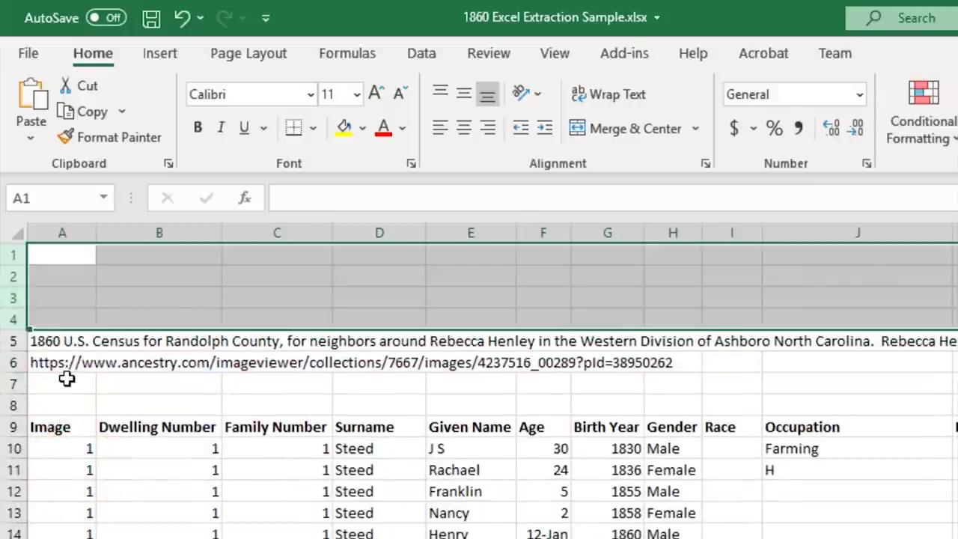
key("ctrl+z")
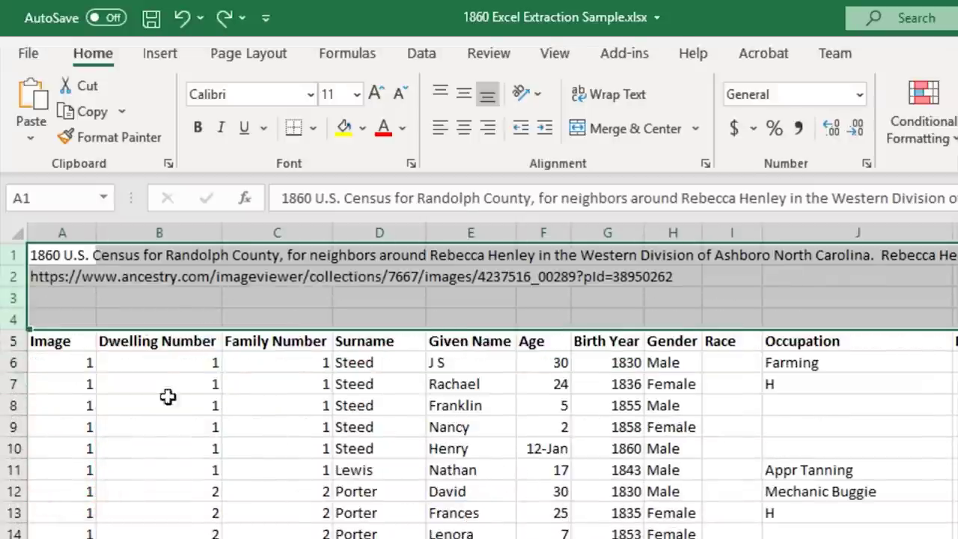
left_click(179, 318)
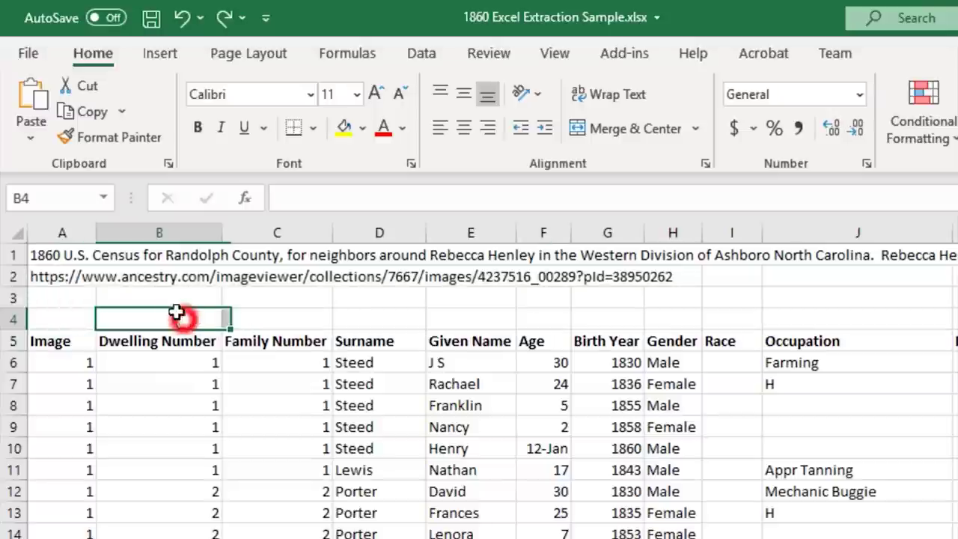
left_click(41, 254)
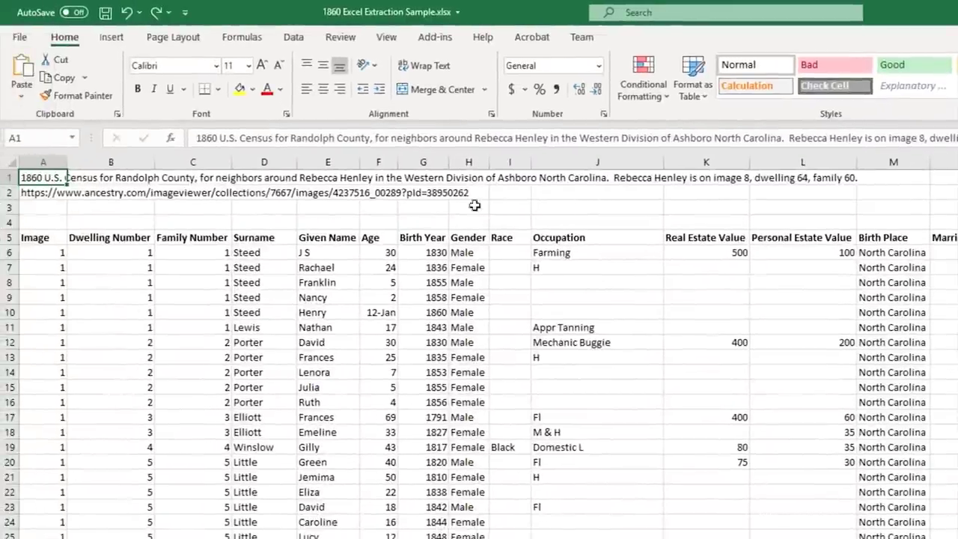
left_click(64, 197)
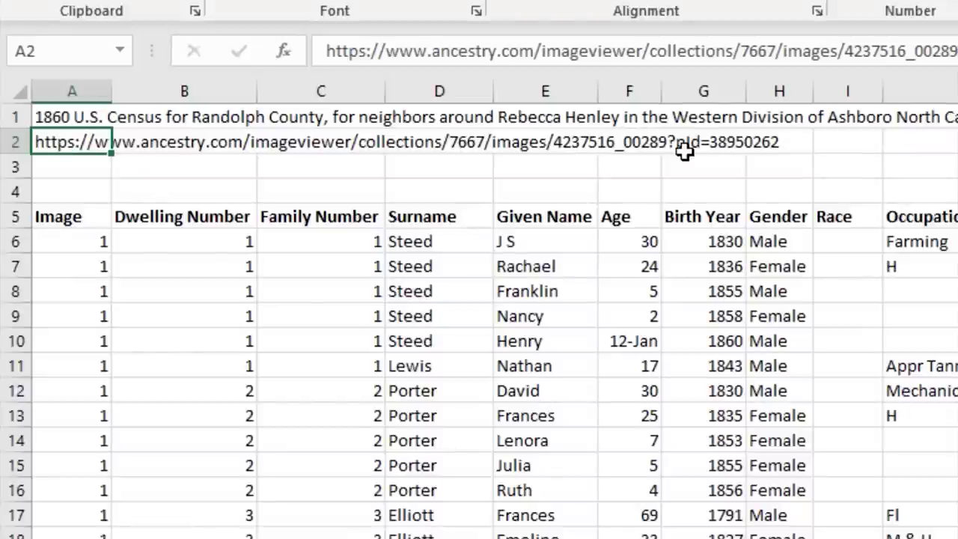
left_click(544, 119)
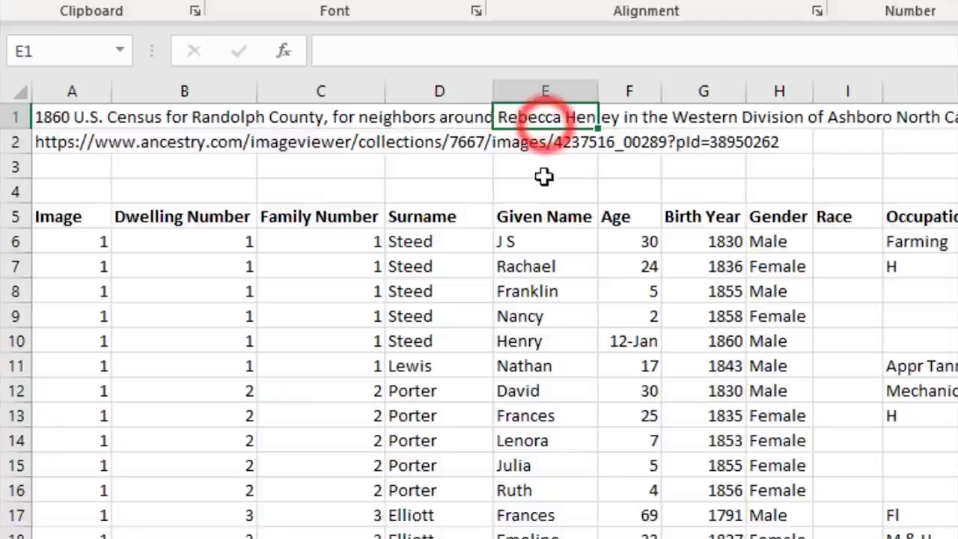
left_click(37, 150)
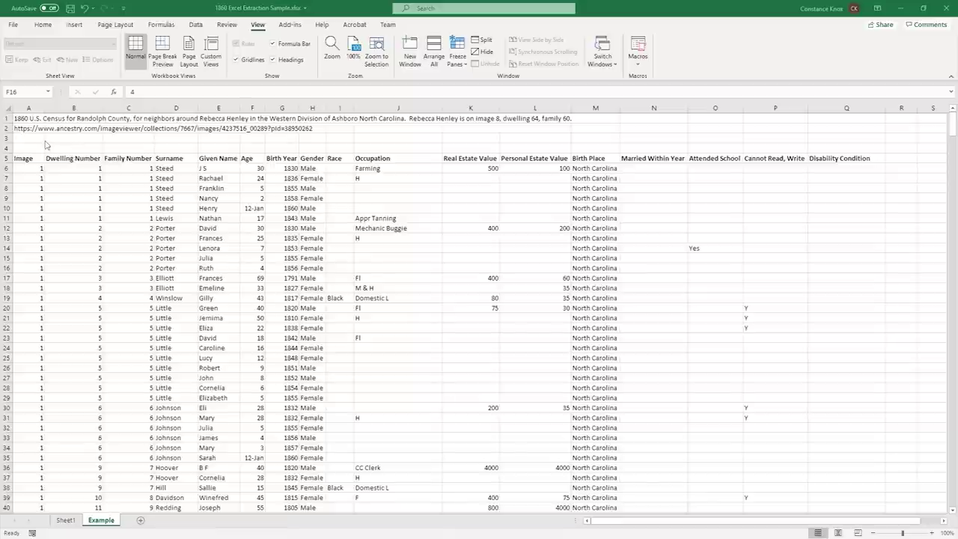
left_click(65, 521)
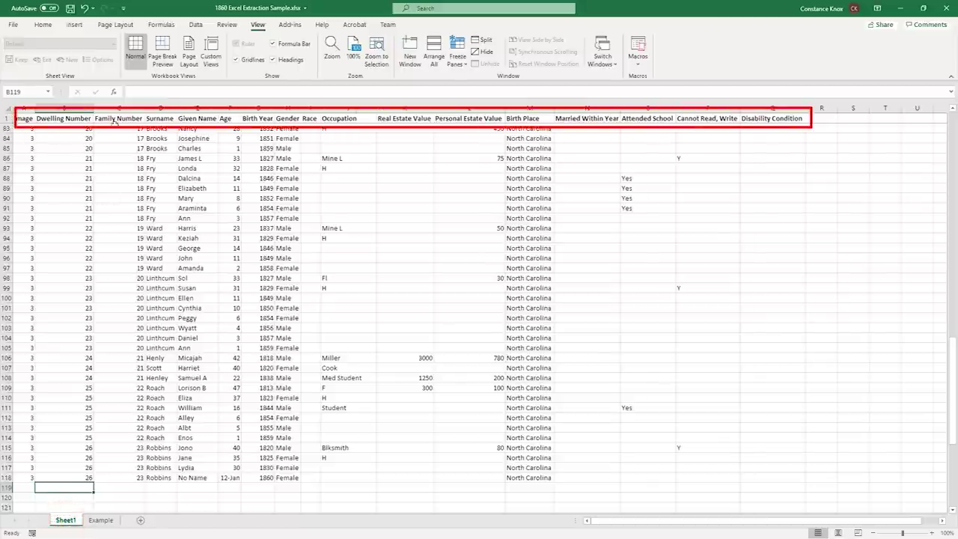
scroll(408, 219, "up", 6)
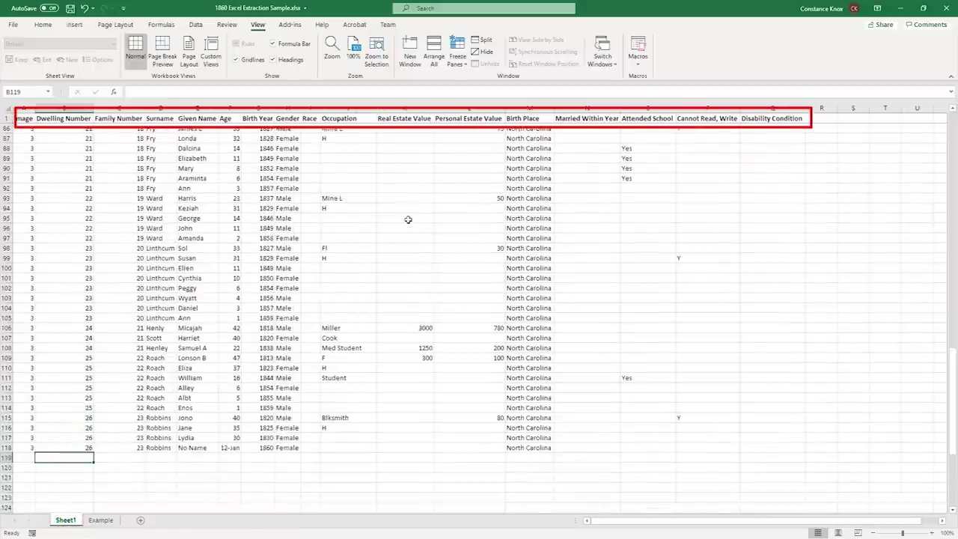
scroll(361, 166, "up", 9)
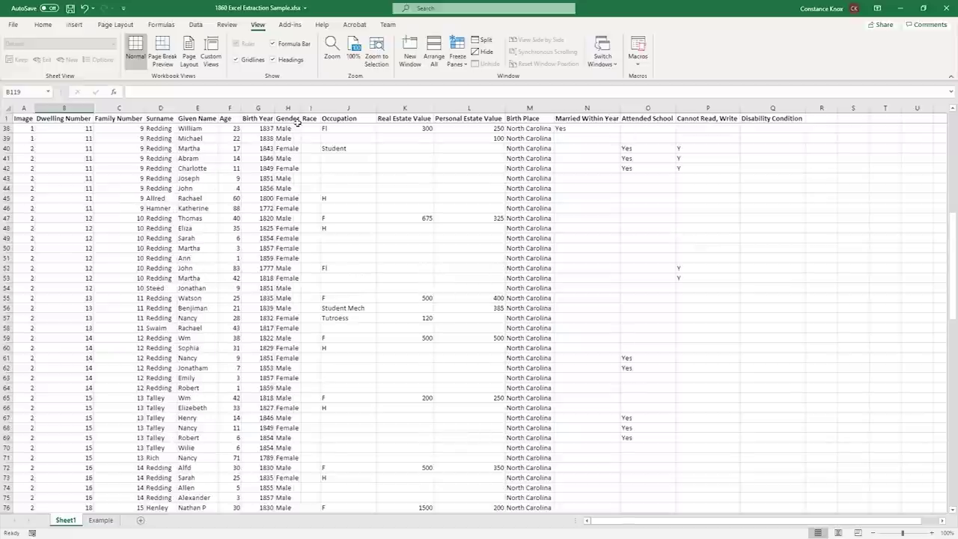
left_click(101, 520)
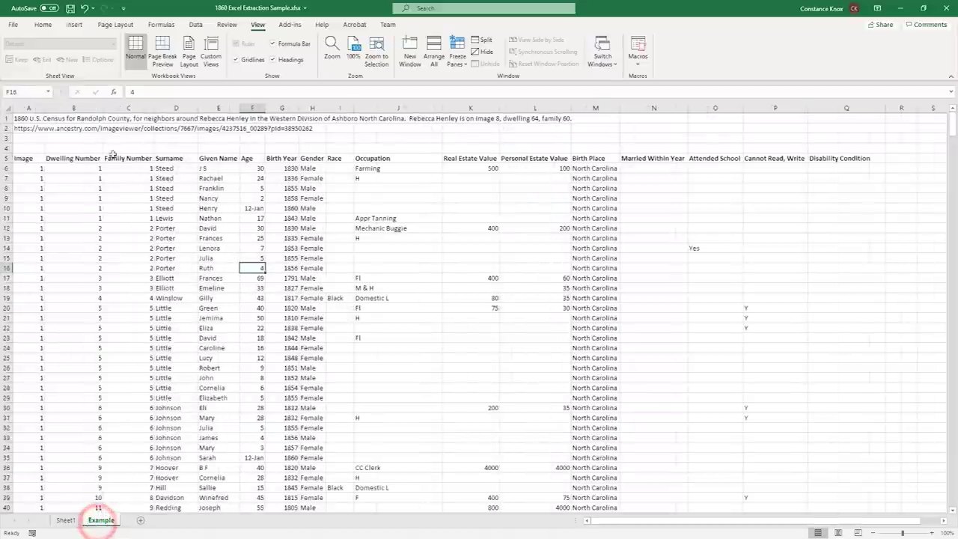
mouse_move(8, 118)
left_mouse_down()
mouse_move(8, 168)
mouse_move(7, 148)
left_mouse_up()
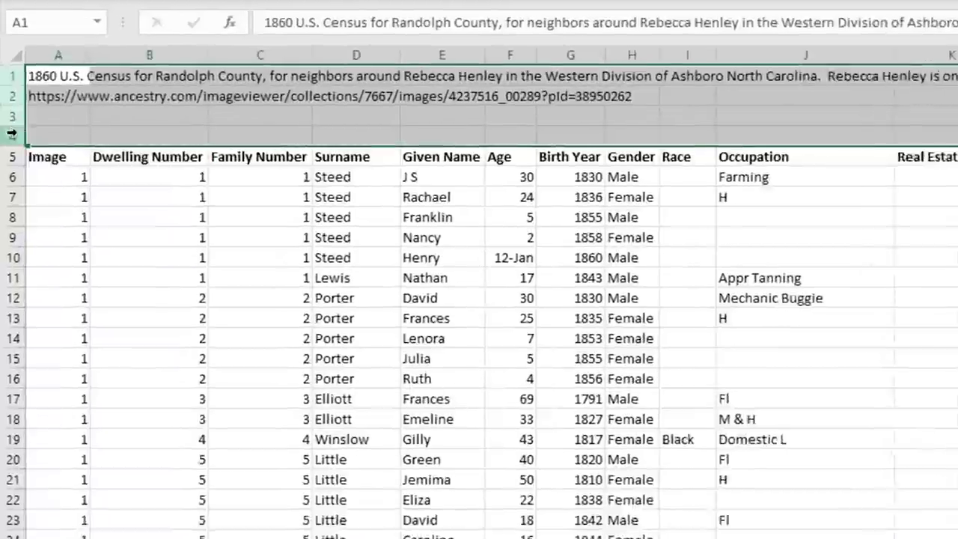
right_click(7, 148)
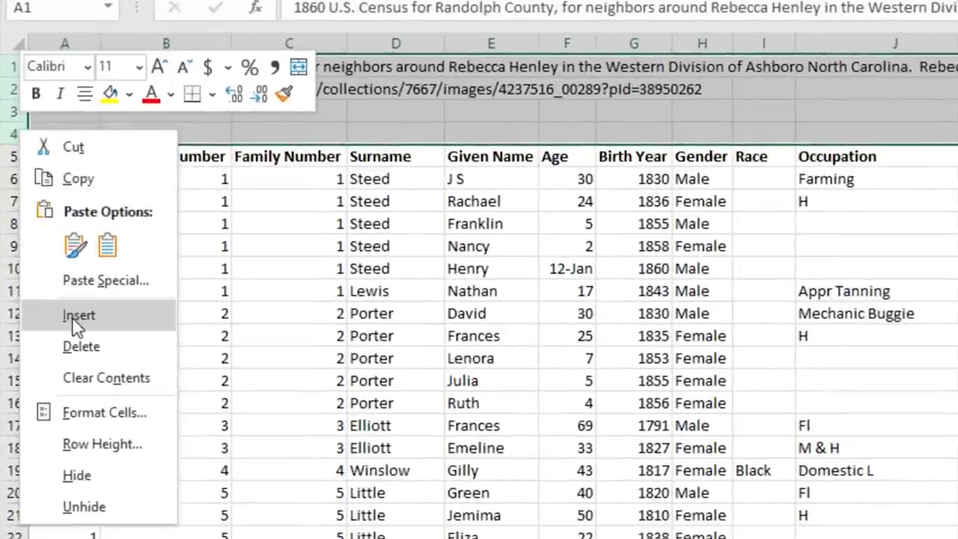
left_click(474, 285)
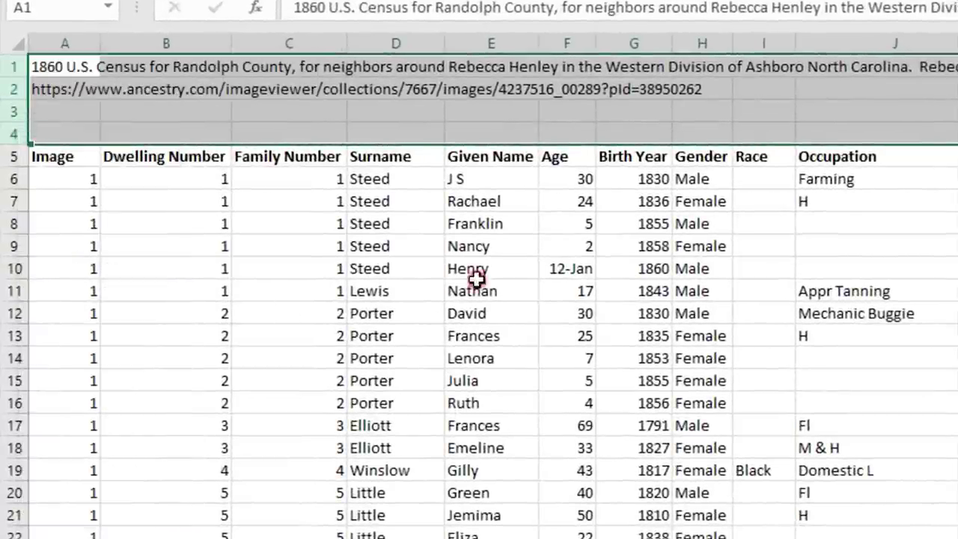
left_click(131, 93)
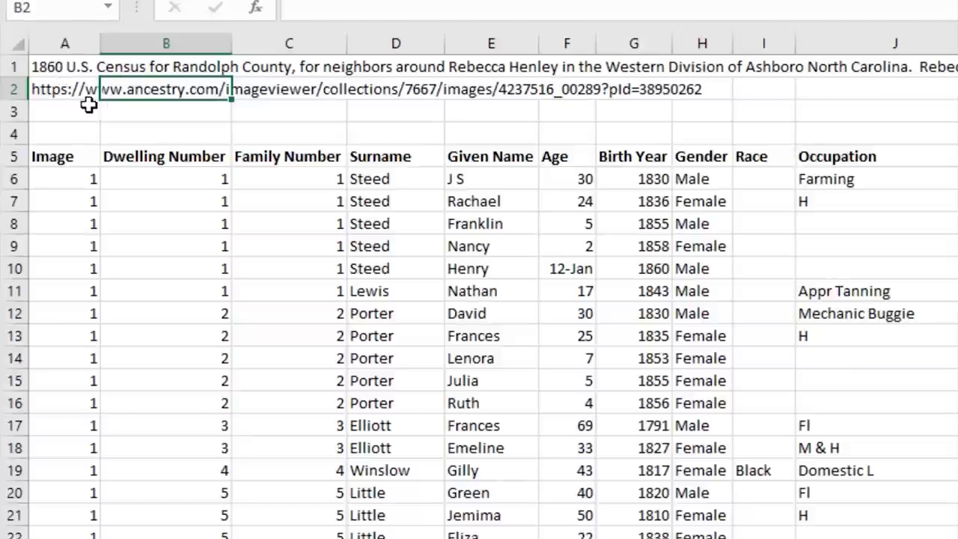
left_click(50, 94)
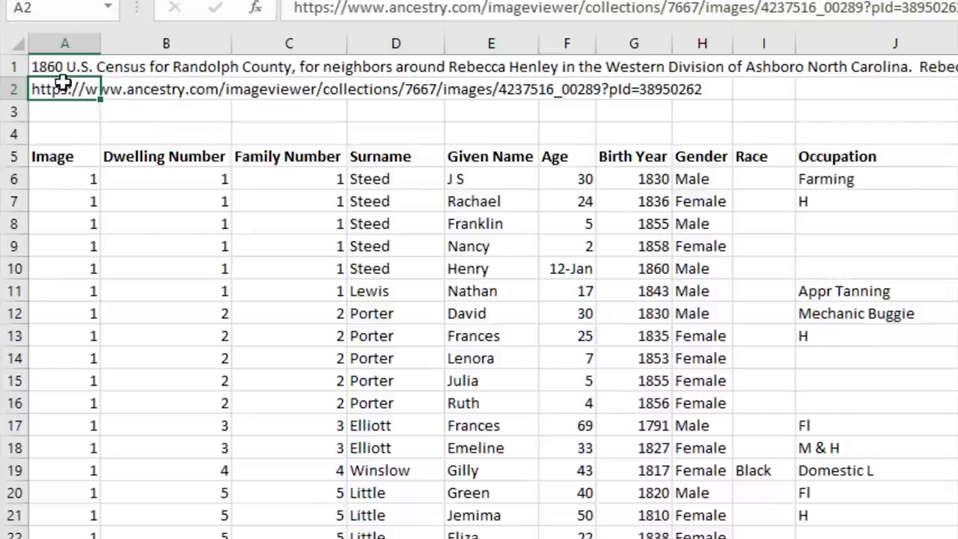
left_click(50, 177)
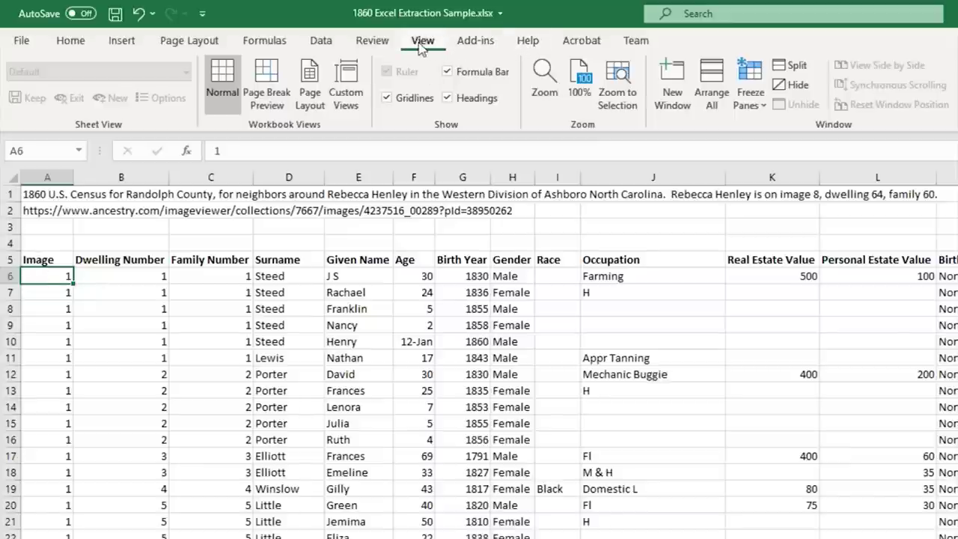
Step: Split the Example sheet window just below the header row and scroll to check the panes
left_click(794, 68)
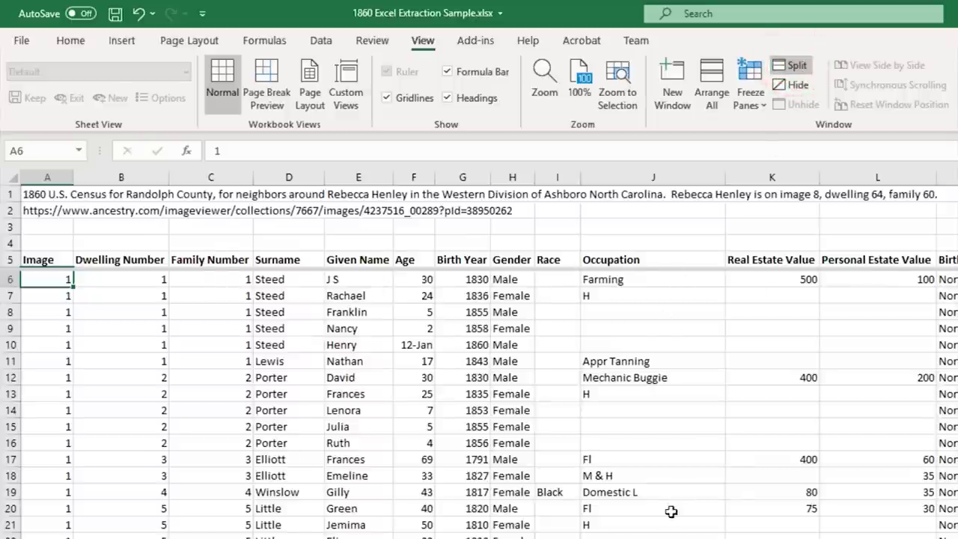
scroll(591, 452, "down", 14)
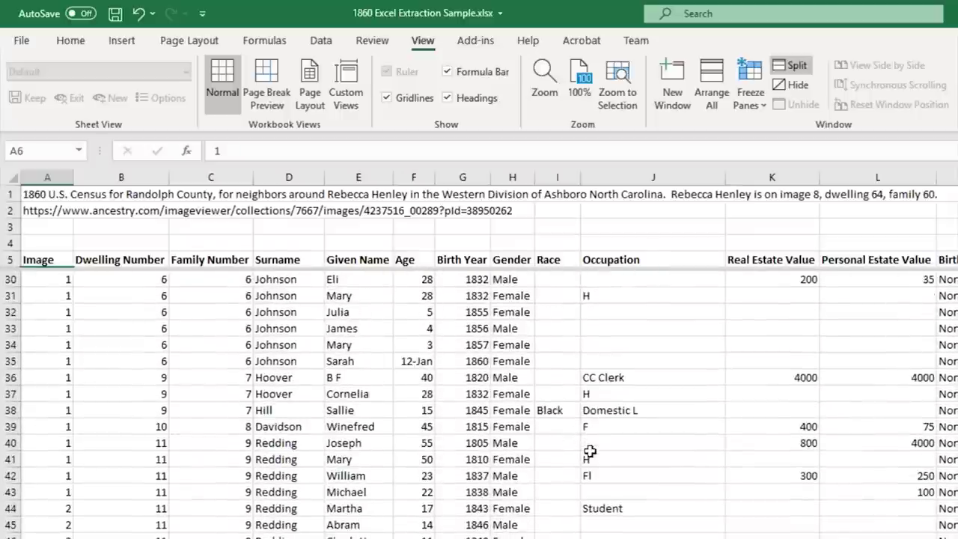
scroll(587, 449, "up", 16)
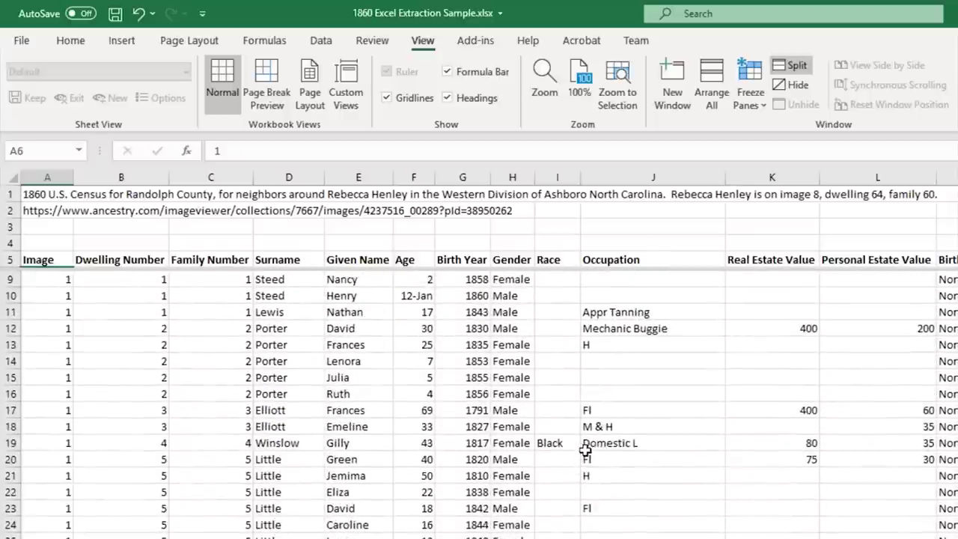
scroll(585, 450, "up", 1)
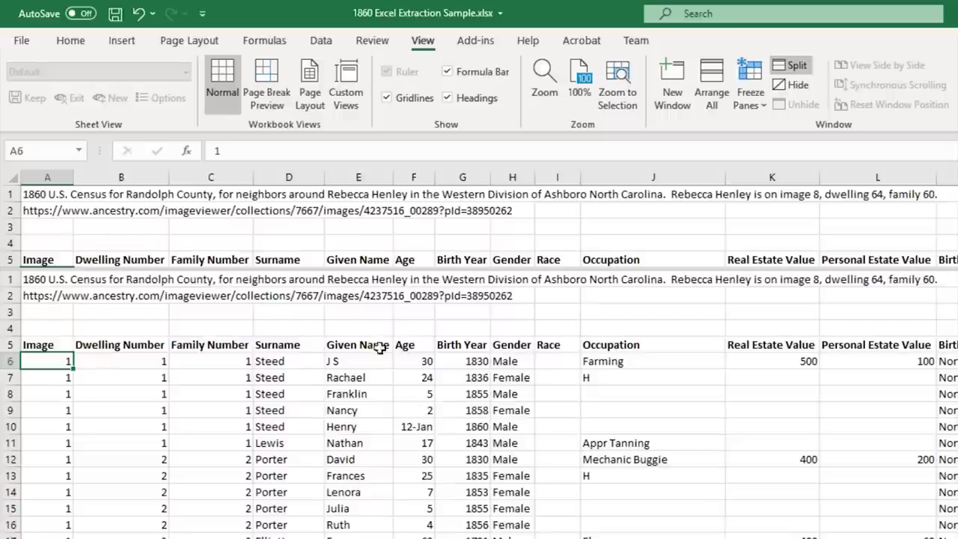
scroll(368, 416, "down", 2)
scroll(370, 418, "down", 5)
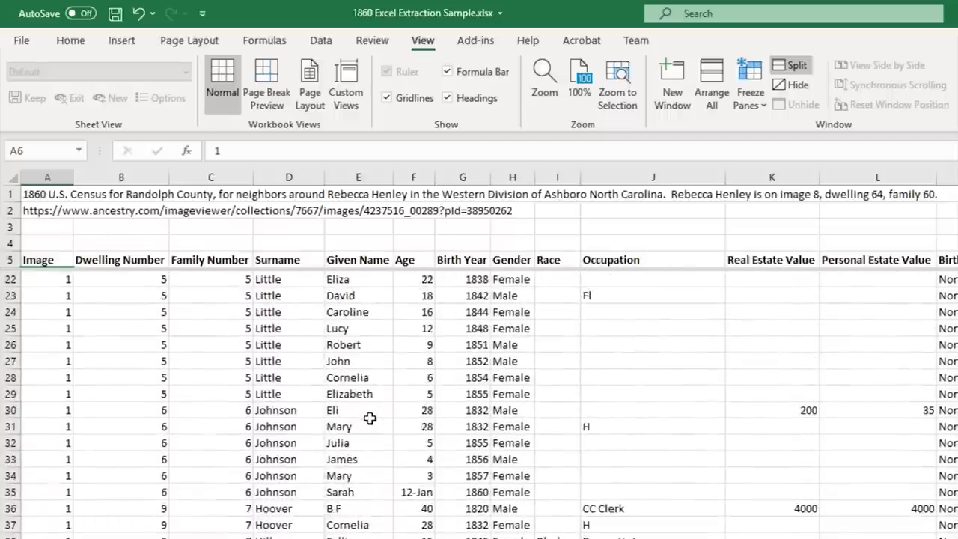
scroll(369, 418, "down", 4)
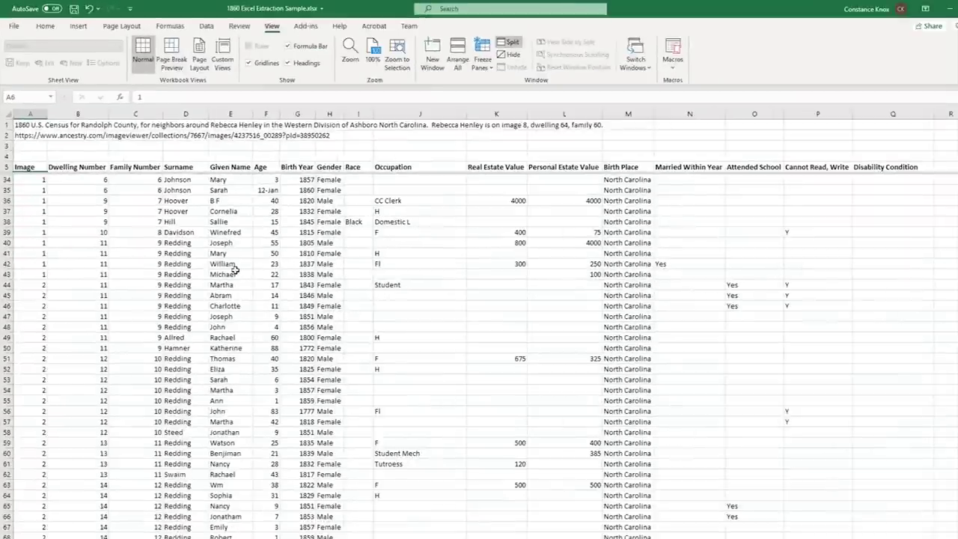
scroll(234, 270, "down", 12)
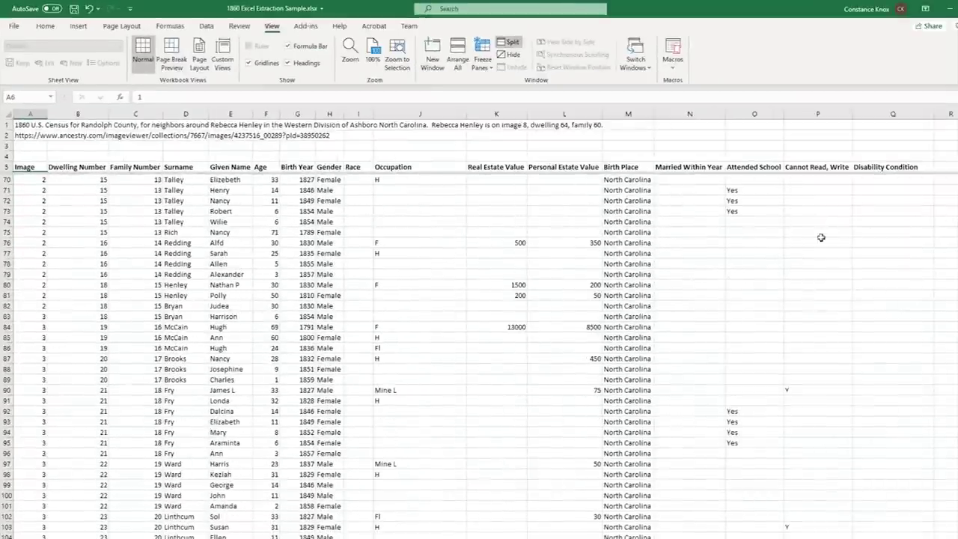
scroll(37, 303, "down", 14)
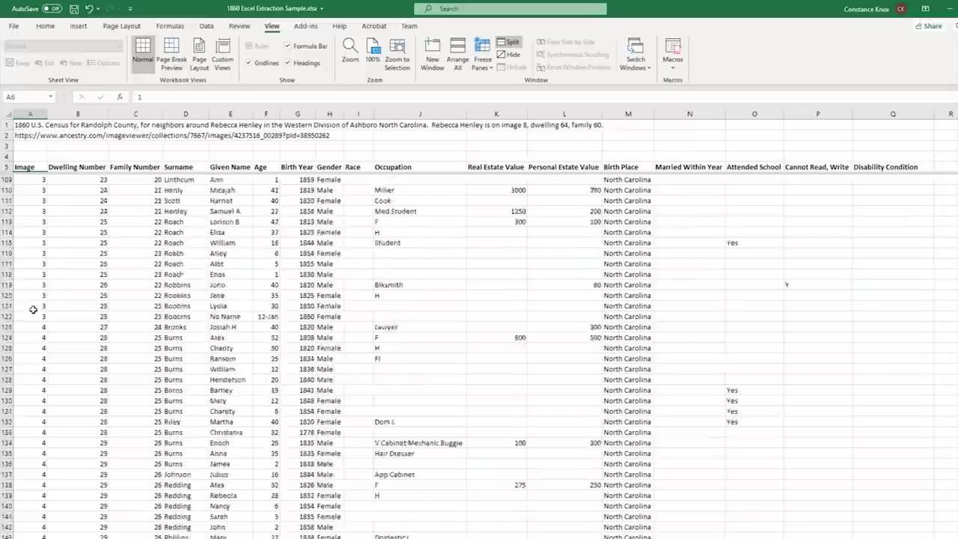
scroll(33, 313, "down", 15)
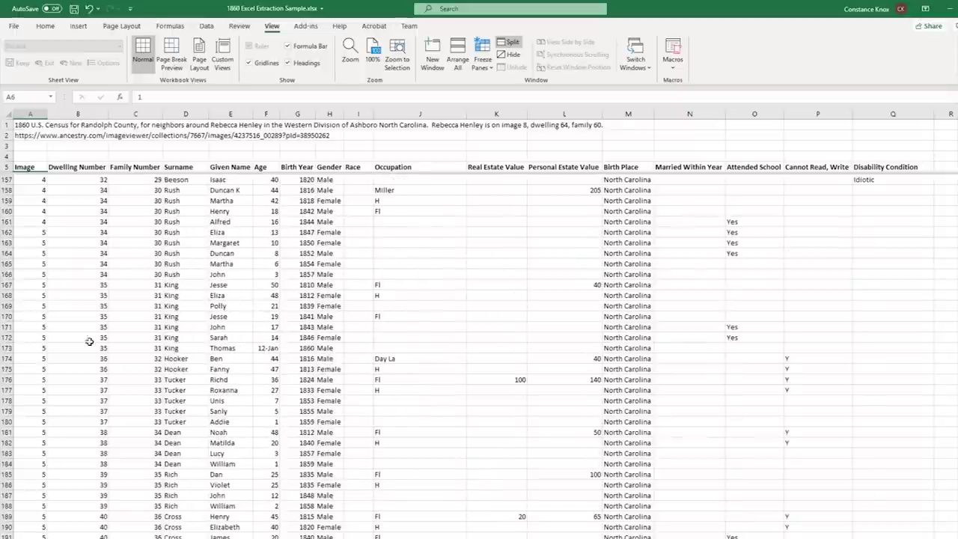
left_click_drag(945, 262, 945, 497)
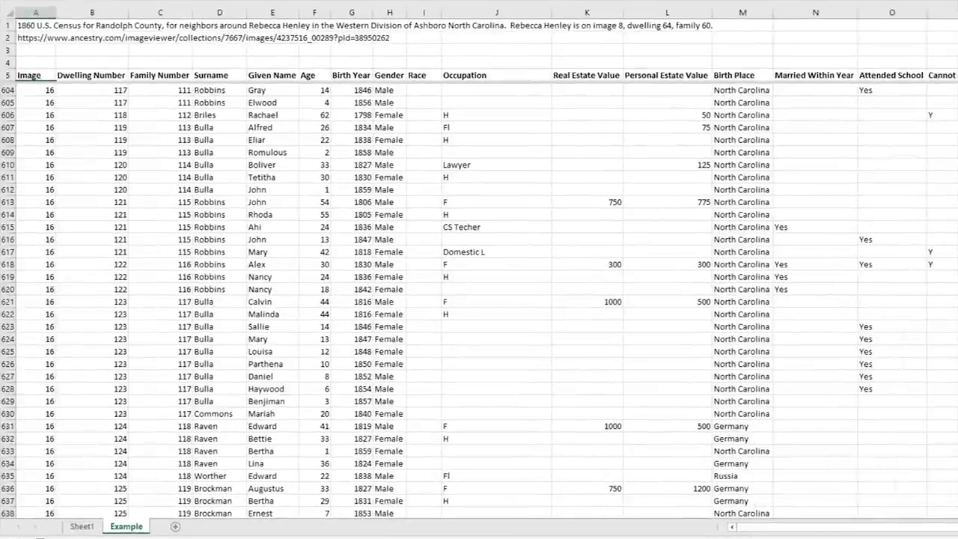
Step: Return to the top and select the header row from Image to Disability Condition
key("ctrl+Home")
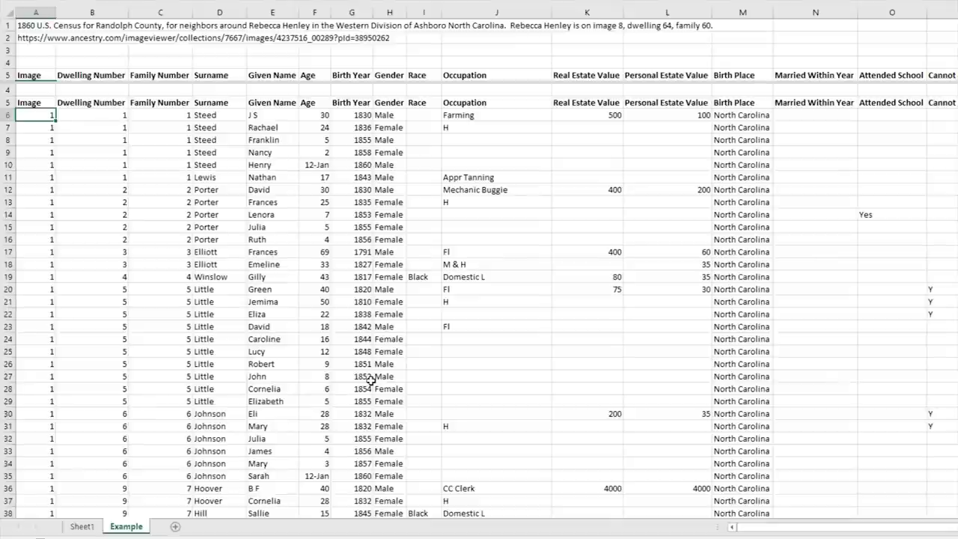
scroll(372, 380, "up", 1)
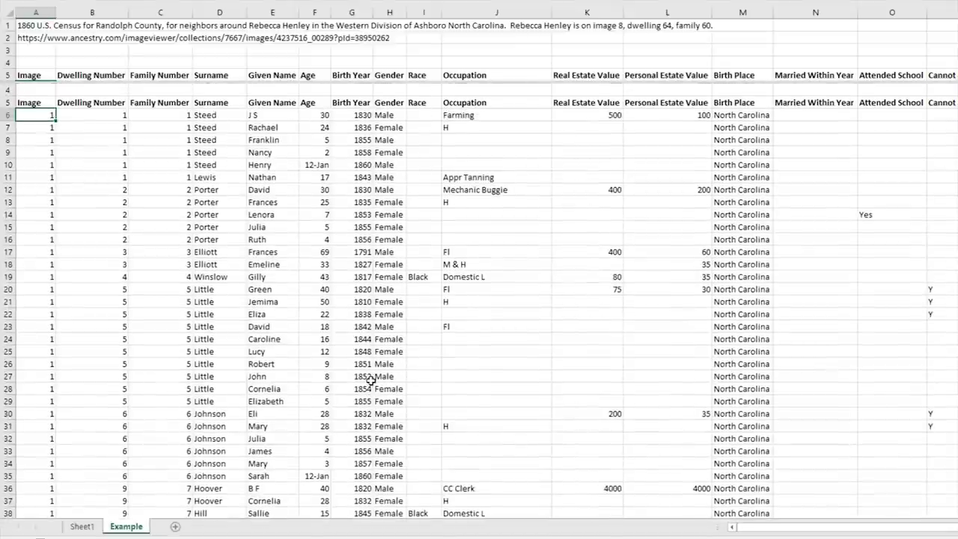
scroll(263, 314, "down", 1)
left_click_drag(34, 75, 379, 75)
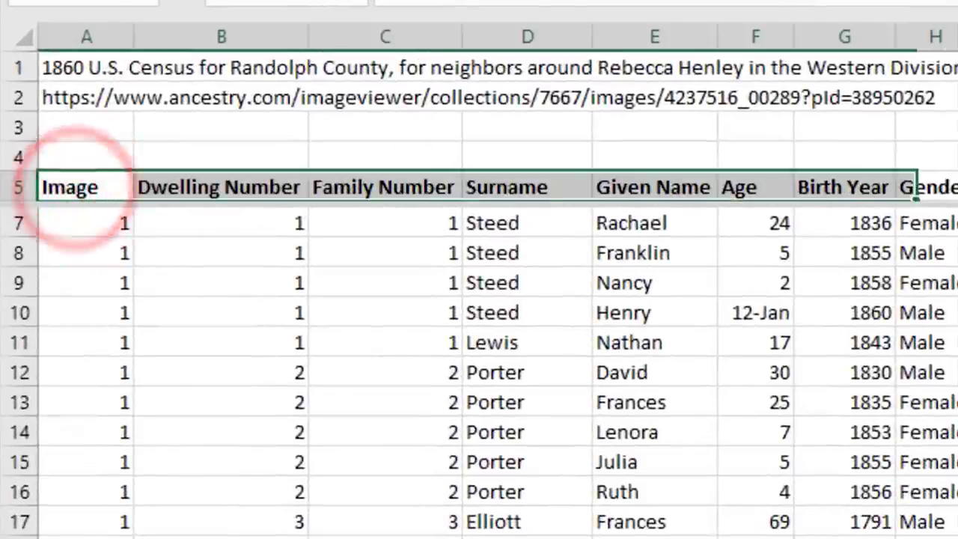
left_click_drag(907, 187, 845, 157)
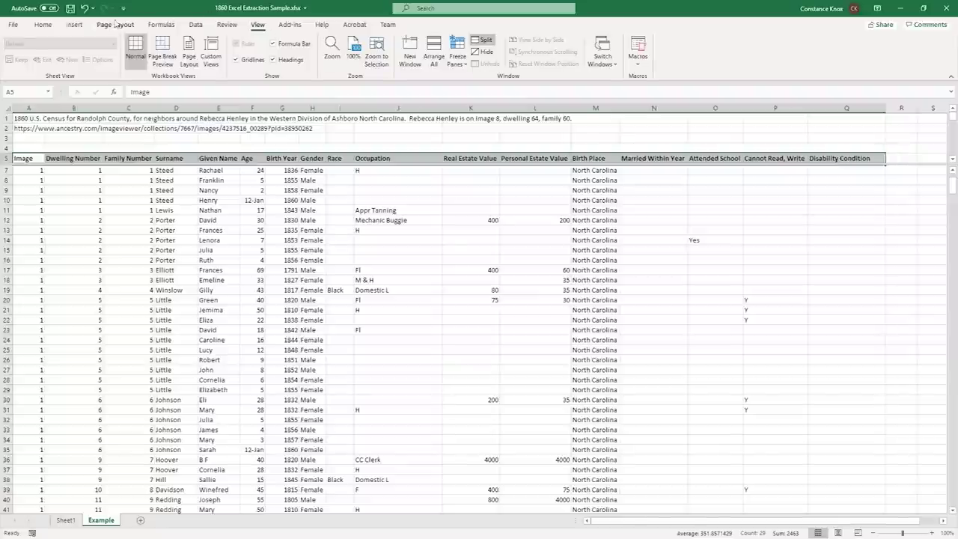
Step: Add filter dropdowns to every row-5 census heading with Sort & Filter > Filter
left_click(41, 26)
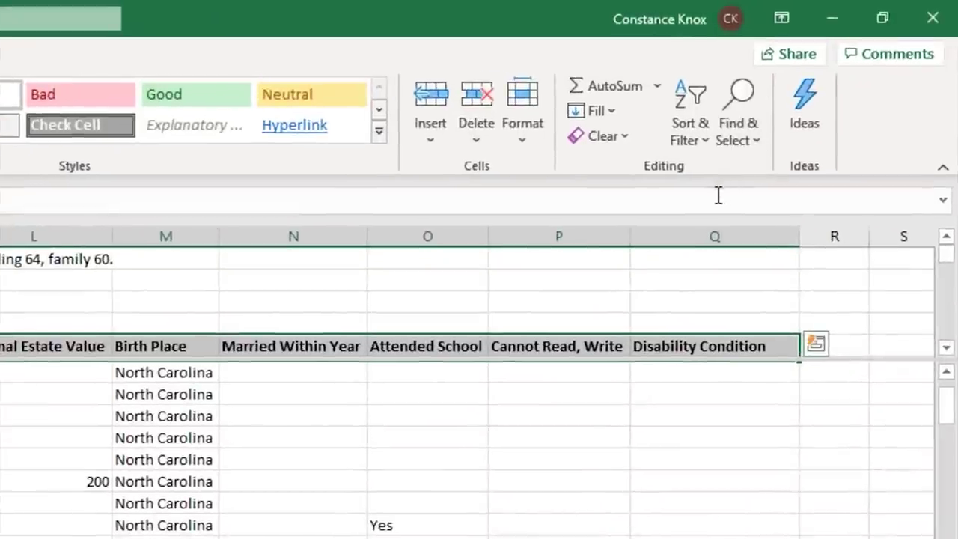
left_click(692, 143)
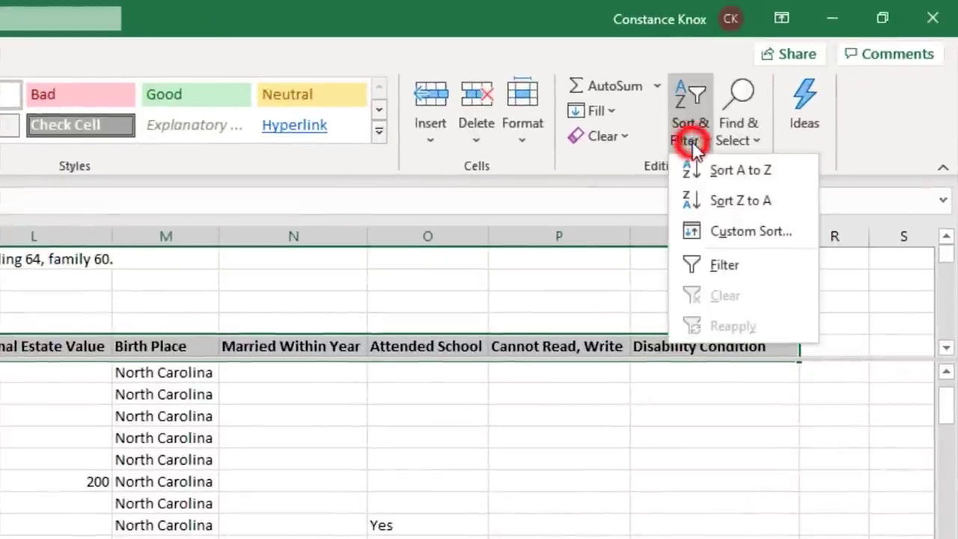
left_click(735, 273)
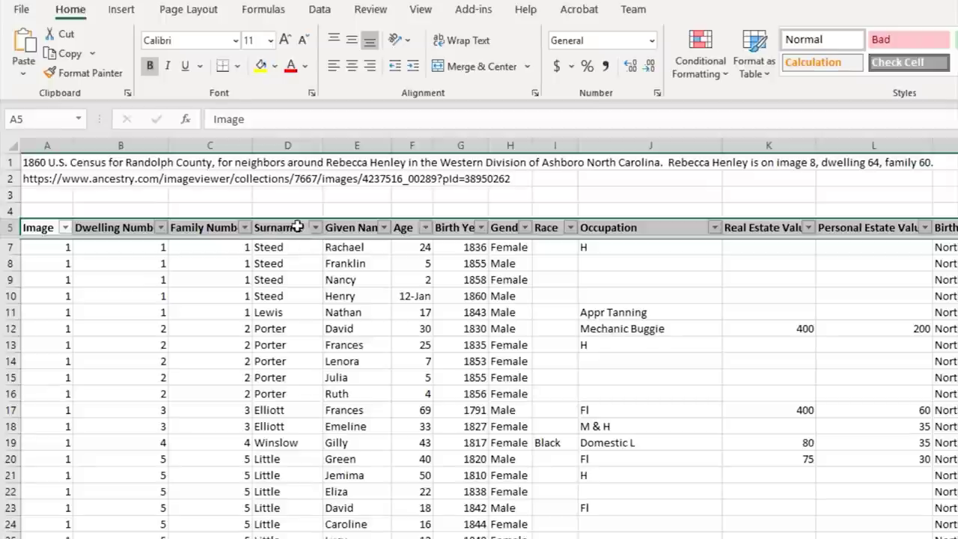
Step: Bring up the Surname column's filter list and browse through the surnames
left_click(315, 228)
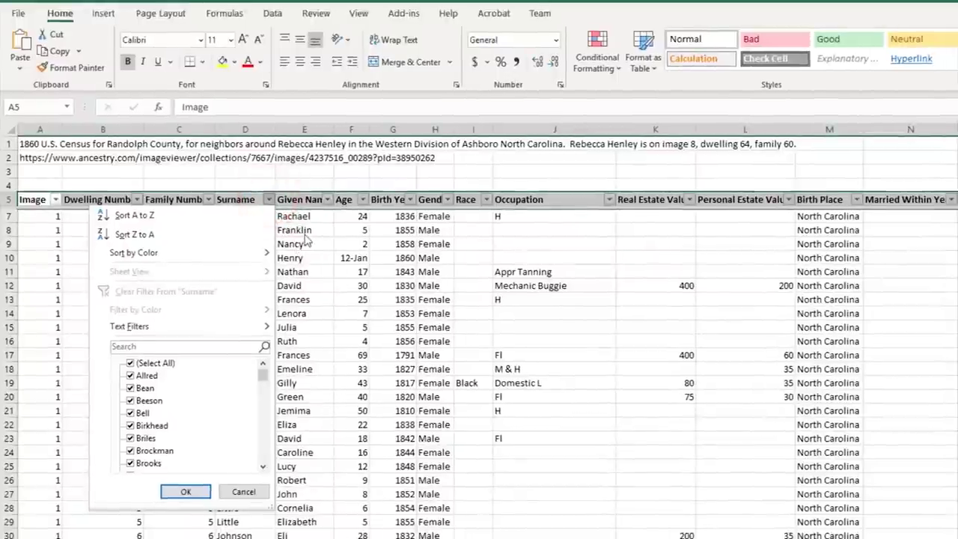
left_click(303, 233)
left_click(255, 228)
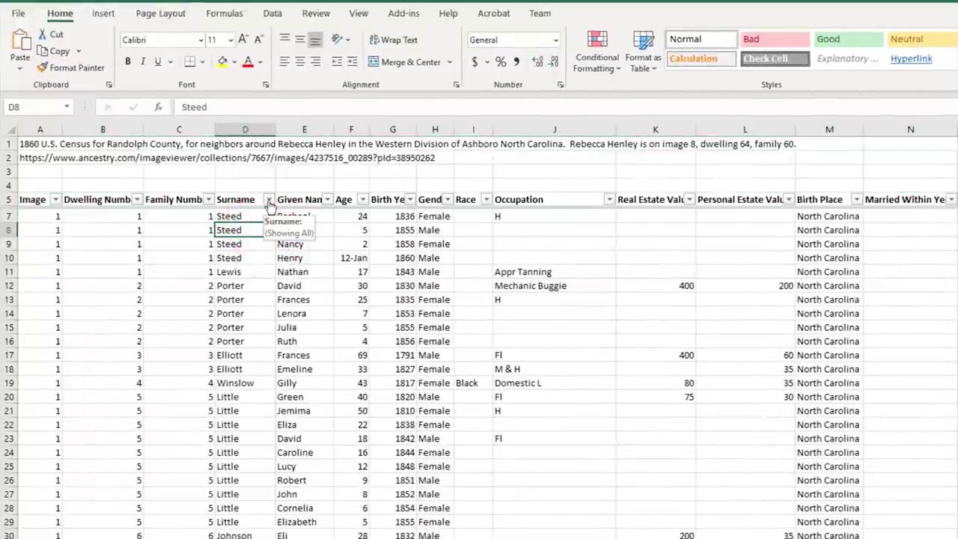
left_click(270, 200)
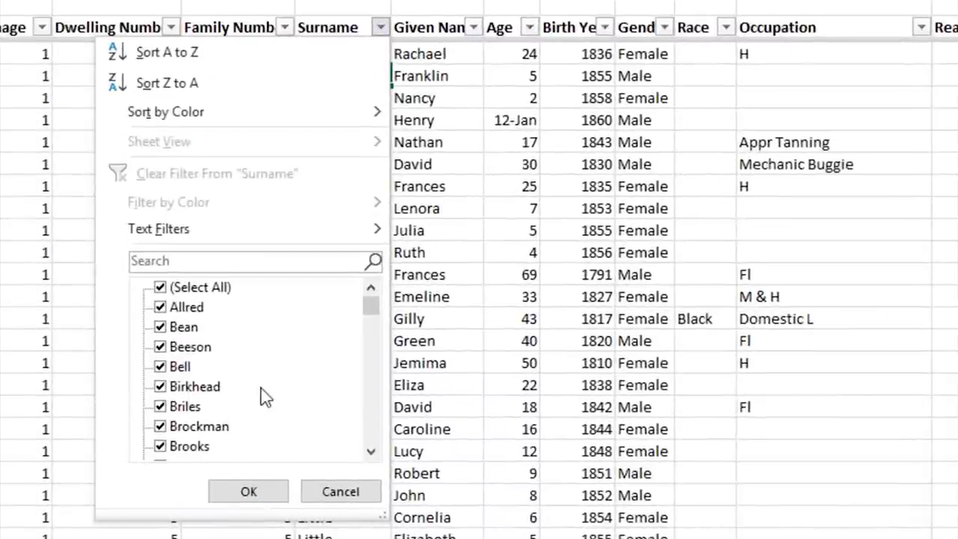
scroll(253, 395, "down", 8)
scroll(251, 389, "down", 5)
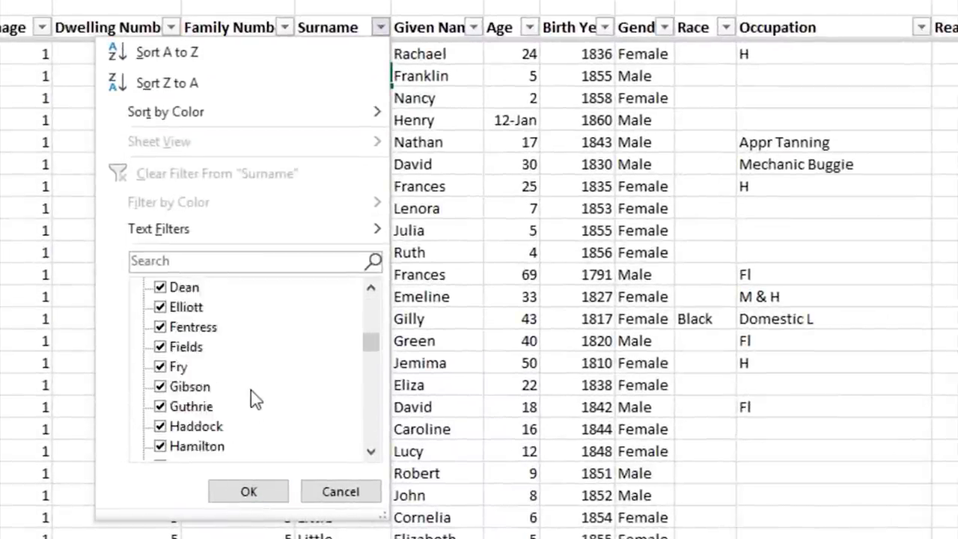
scroll(250, 389, "up", 1)
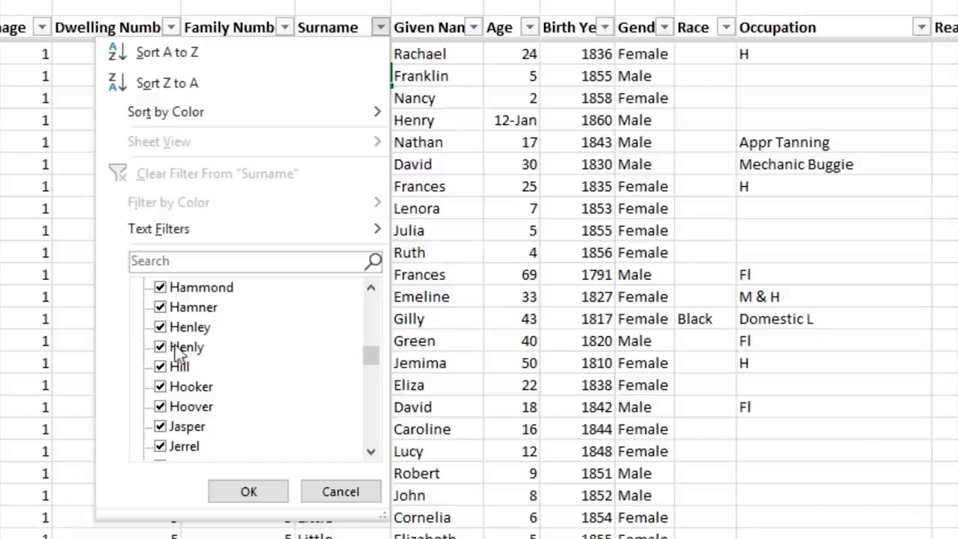
scroll(270, 365, "up", 10)
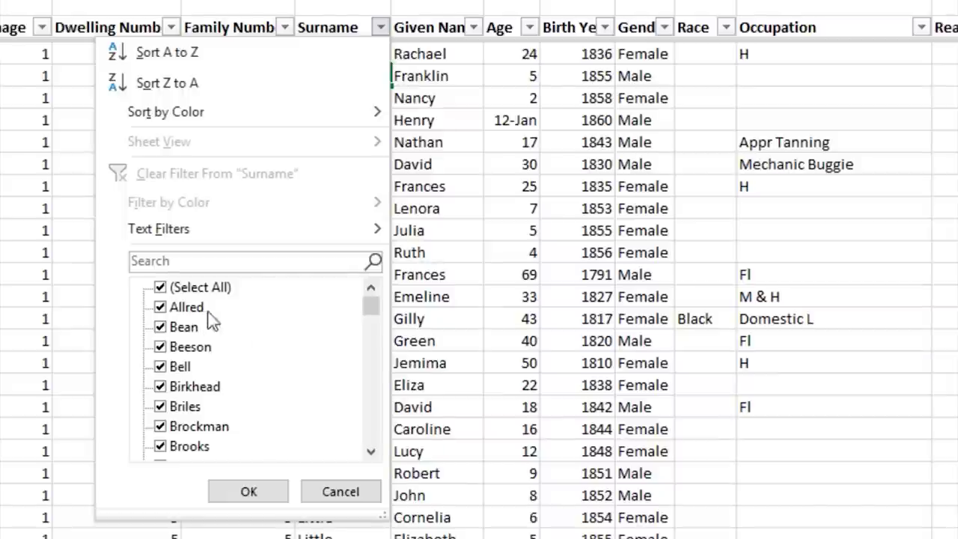
Step: Filter Surname to show only Henley and Henly
left_click(161, 290)
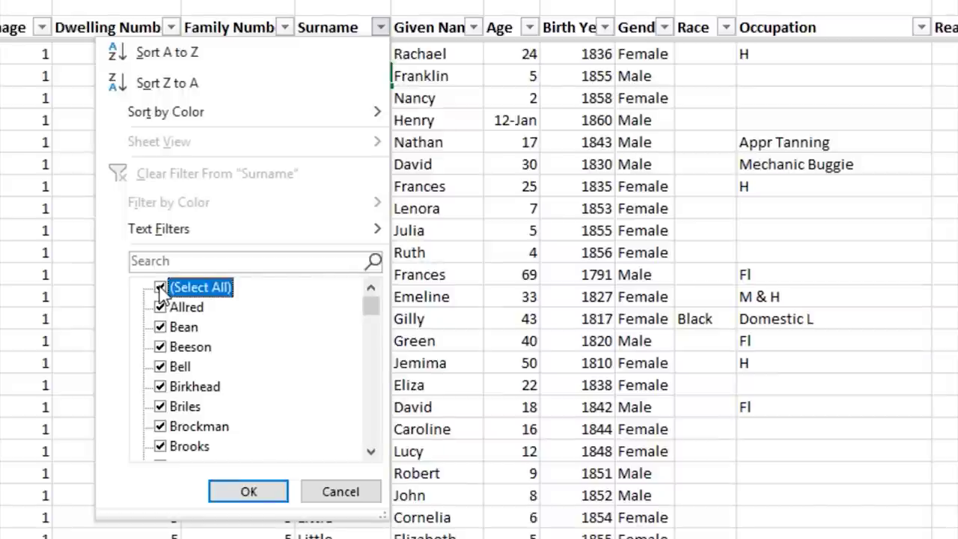
left_click(162, 290)
scroll(239, 337, "down", 15)
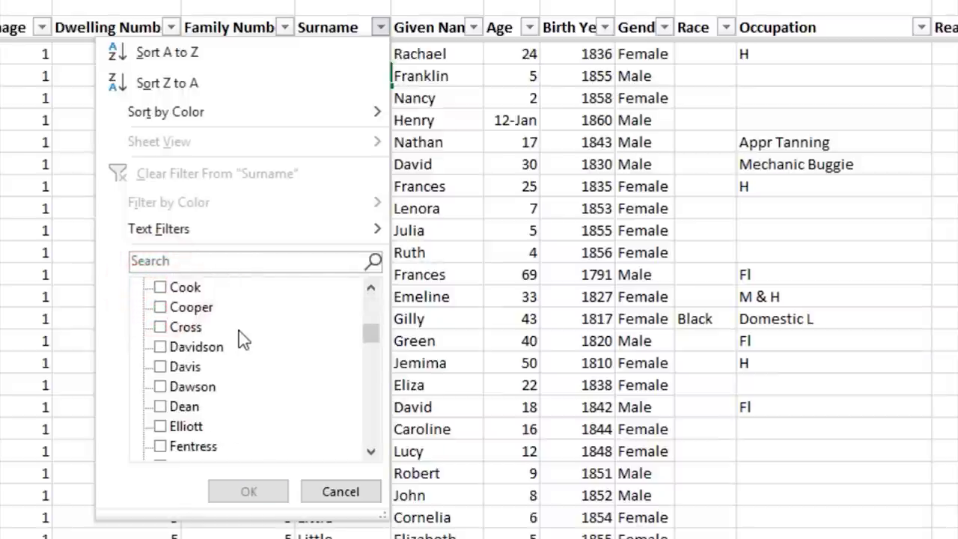
scroll(244, 339, "down", 2)
scroll(244, 338, "down", 3)
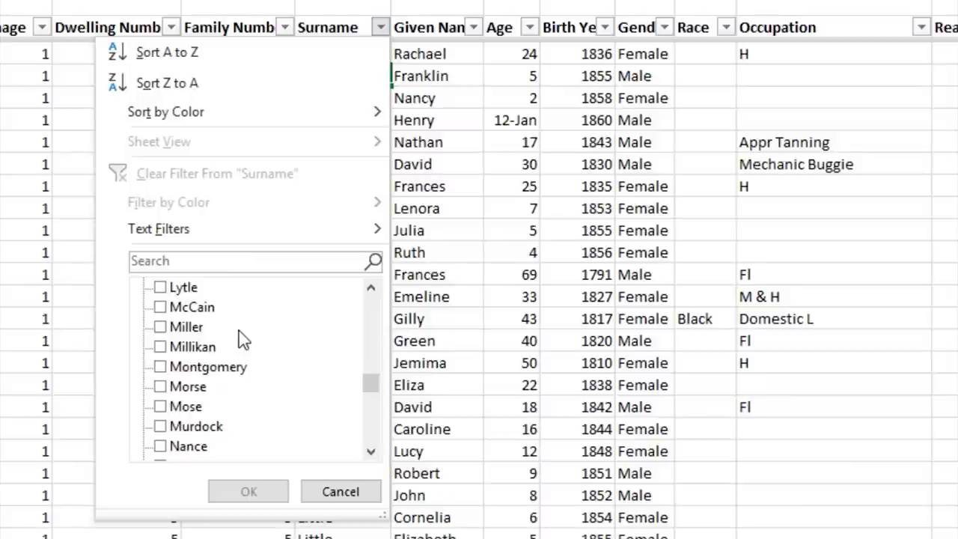
scroll(244, 337, "up", 7)
left_click(162, 386)
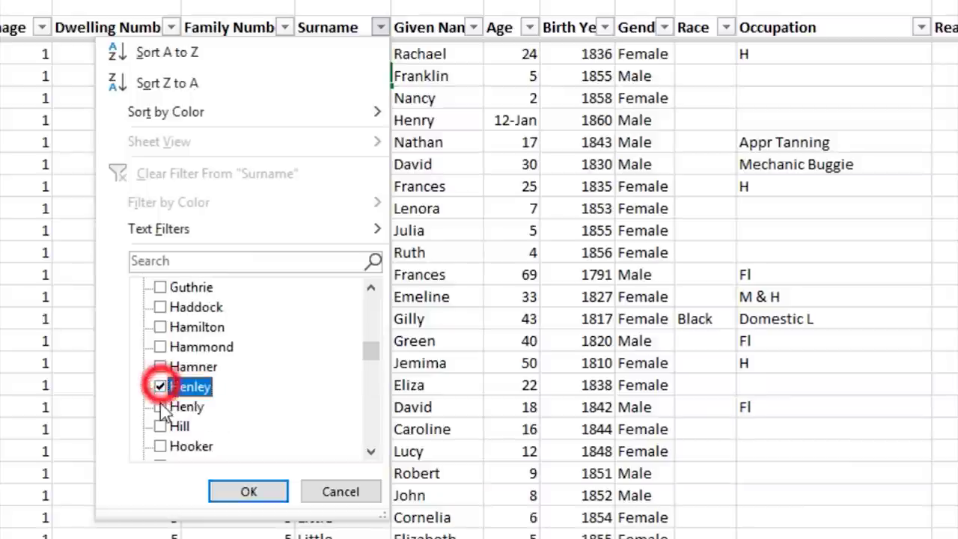
left_click(161, 407)
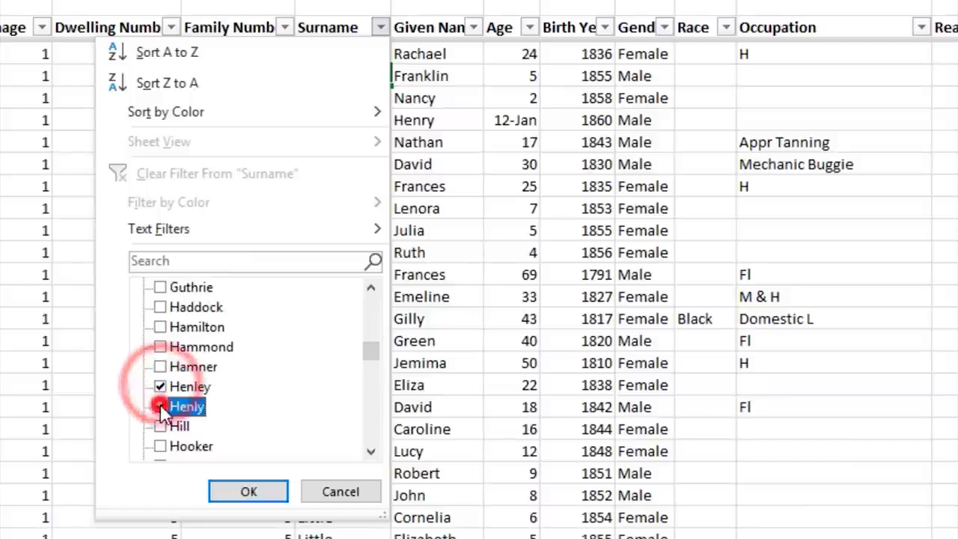
left_click(250, 492)
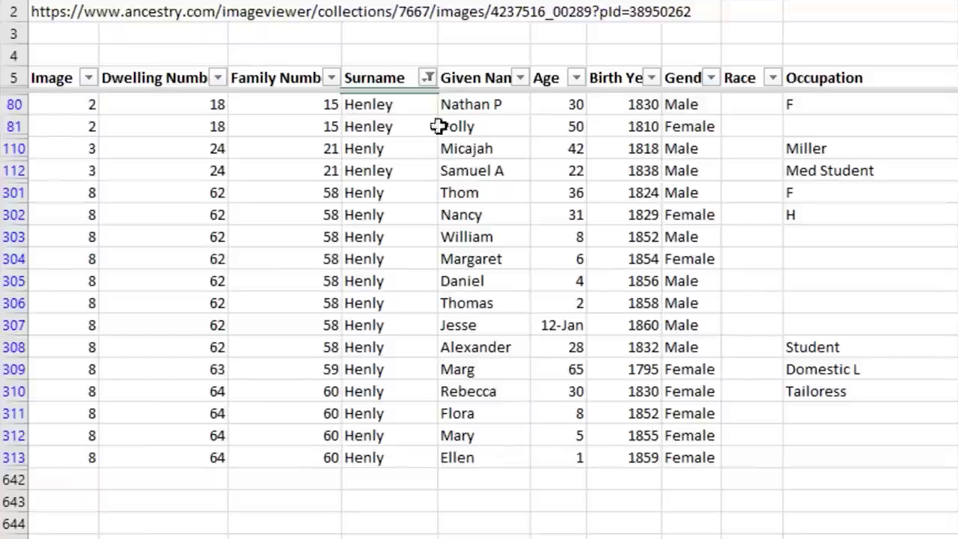
Step: Clear the Surname filter to show all rows, then filter Surname to Davis only
left_click(429, 78)
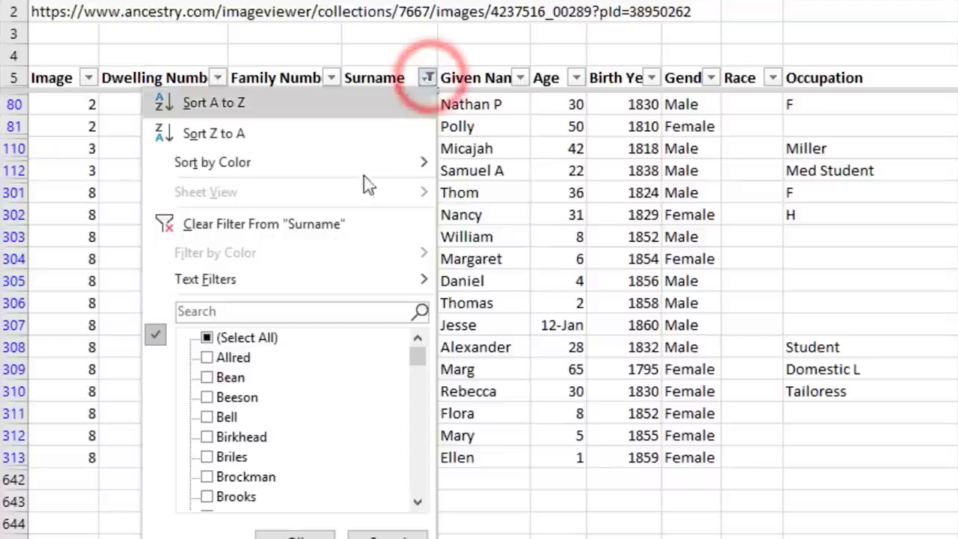
left_click(206, 337)
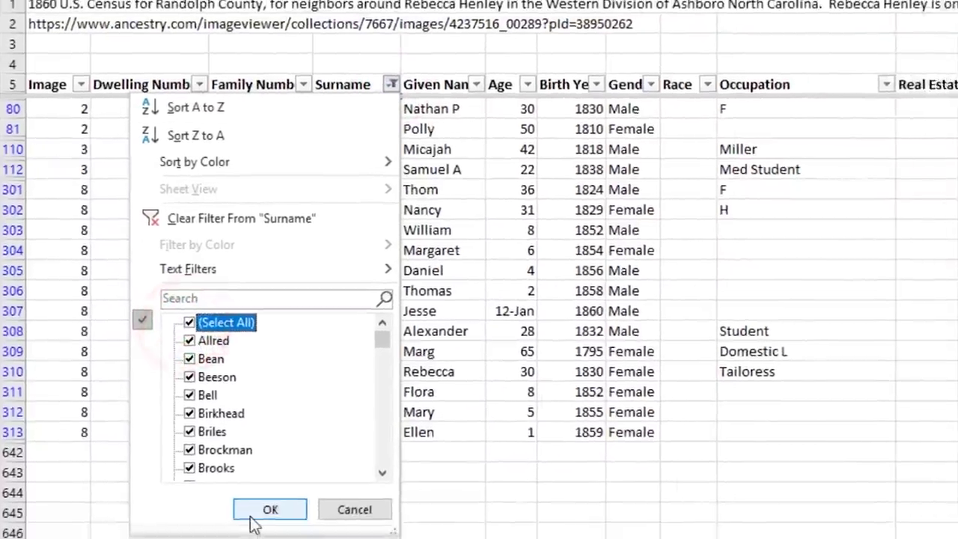
left_click(296, 536)
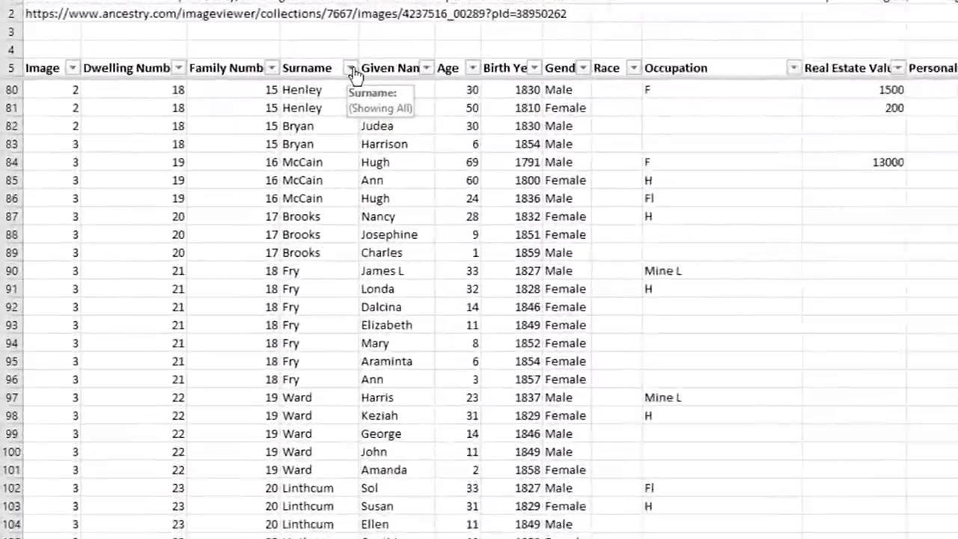
left_click(192, 158)
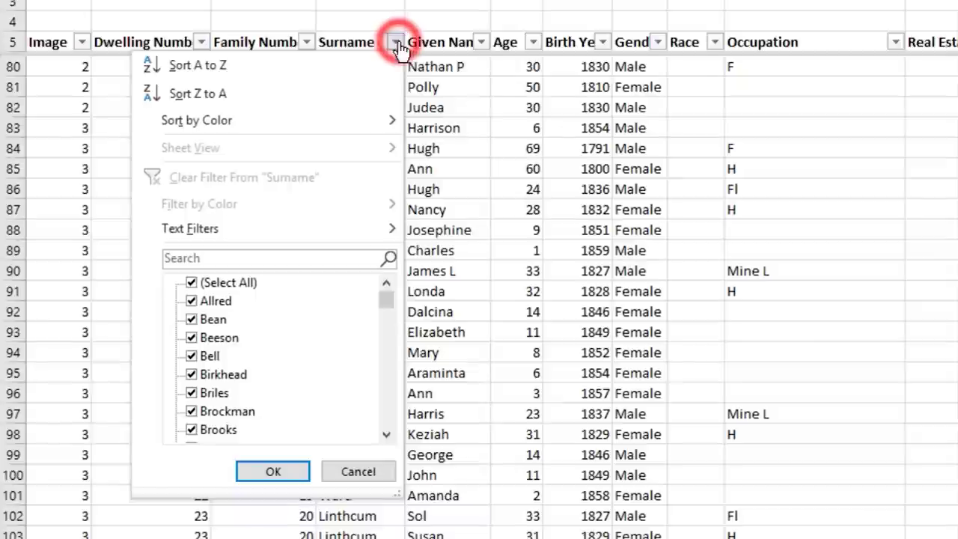
left_click(192, 283)
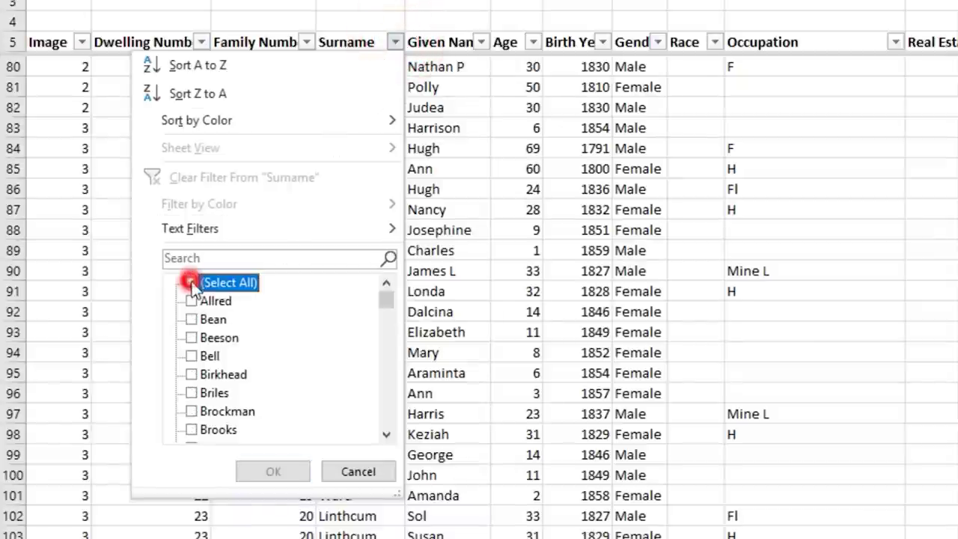
scroll(274, 394, "down", 5)
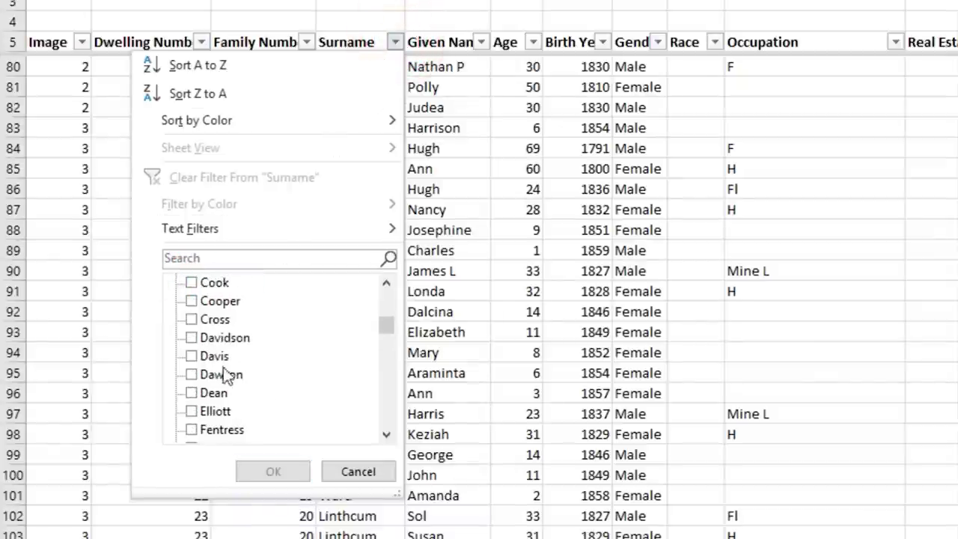
left_click(192, 356)
left_click(259, 476)
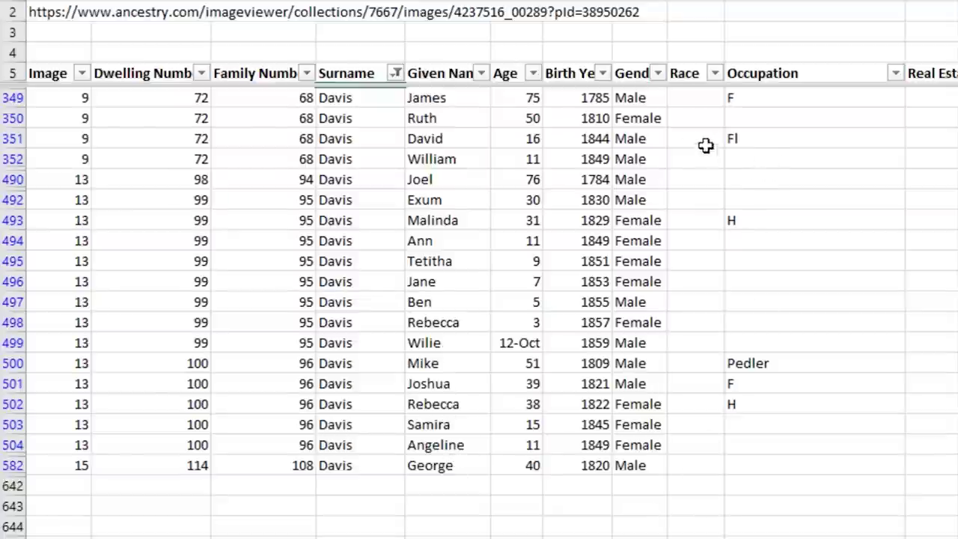
Step: Filter the Gender column to Male only
left_click(658, 72)
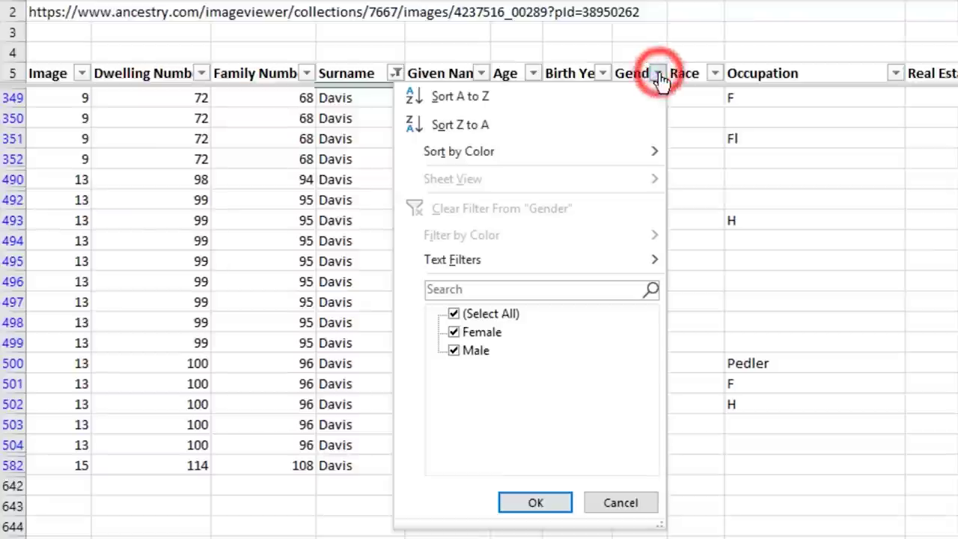
left_click(453, 313)
left_click(453, 352)
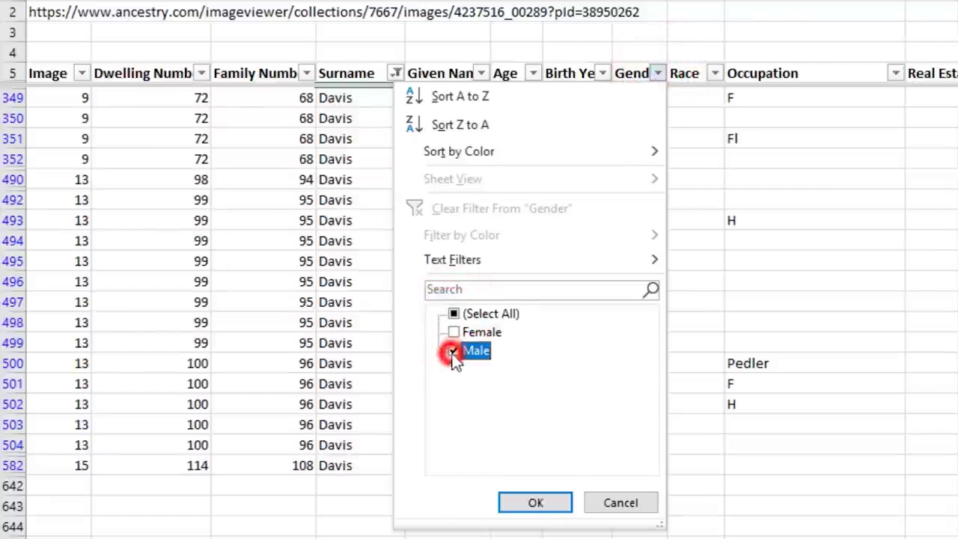
left_click(524, 502)
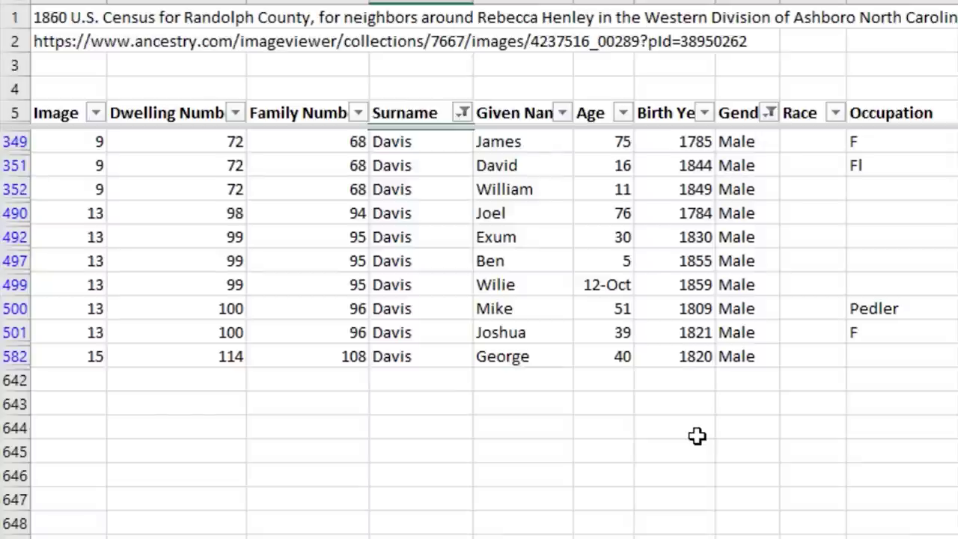
left_click(592, 285)
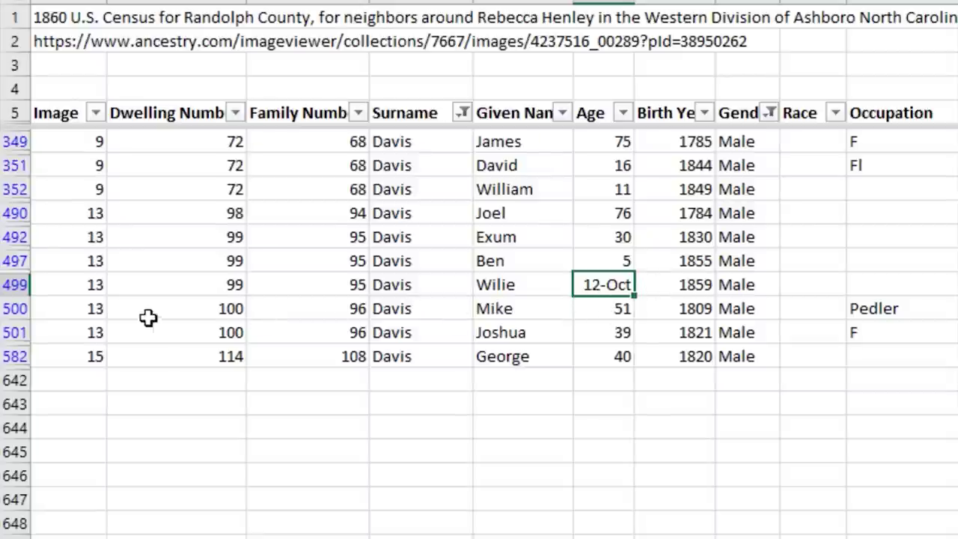
left_click(741, 431)
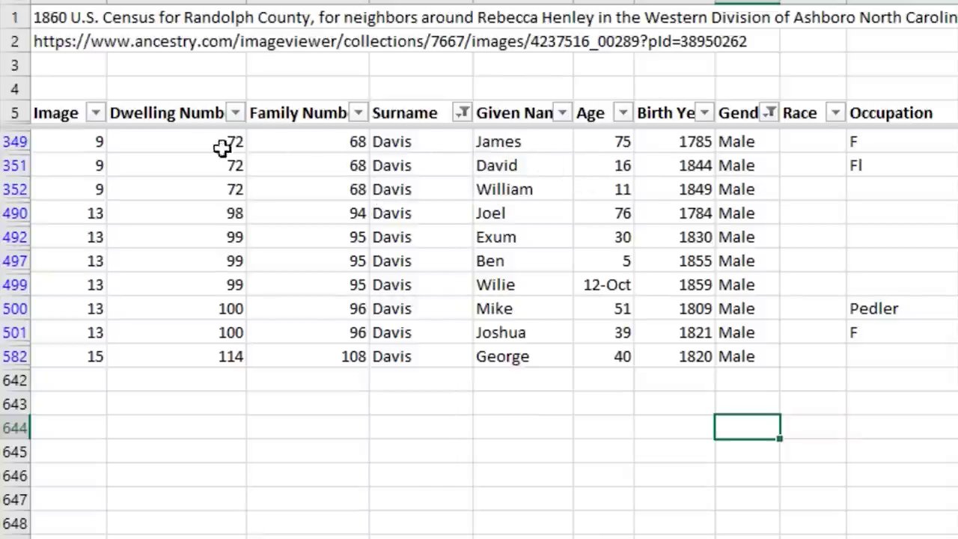
left_click_drag(68, 139, 956, 142)
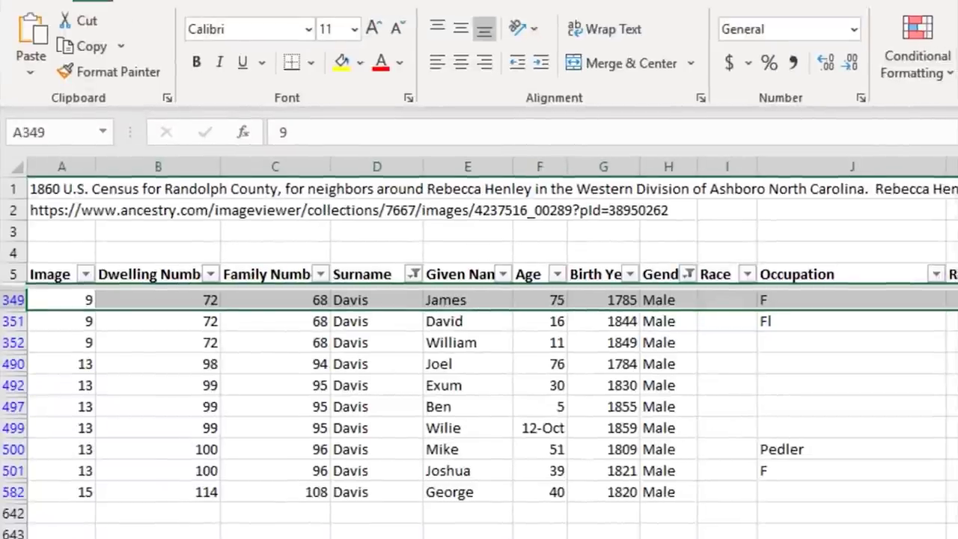
Step: Shade rows 349 and 352 grey and row 351 light gold
left_click(363, 67)
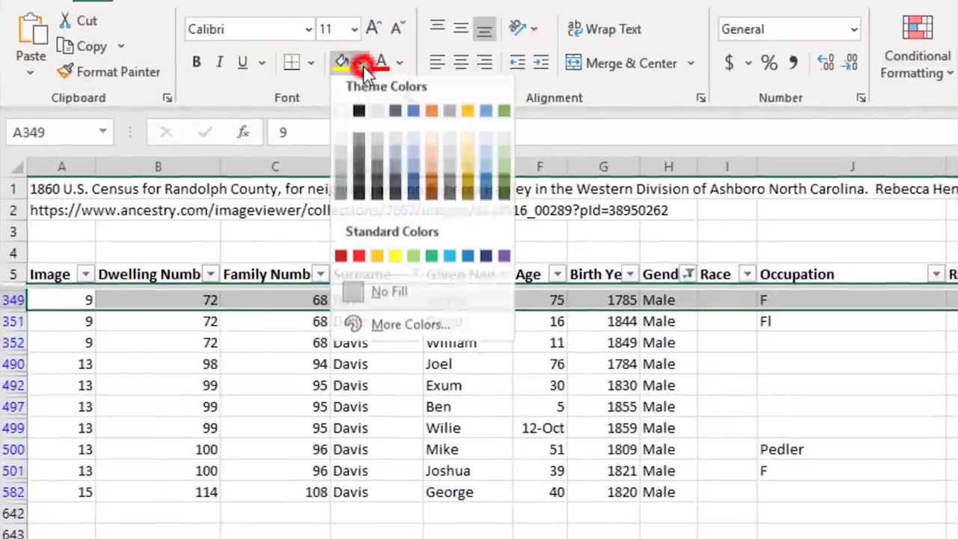
left_click(341, 193)
left_click(540, 513)
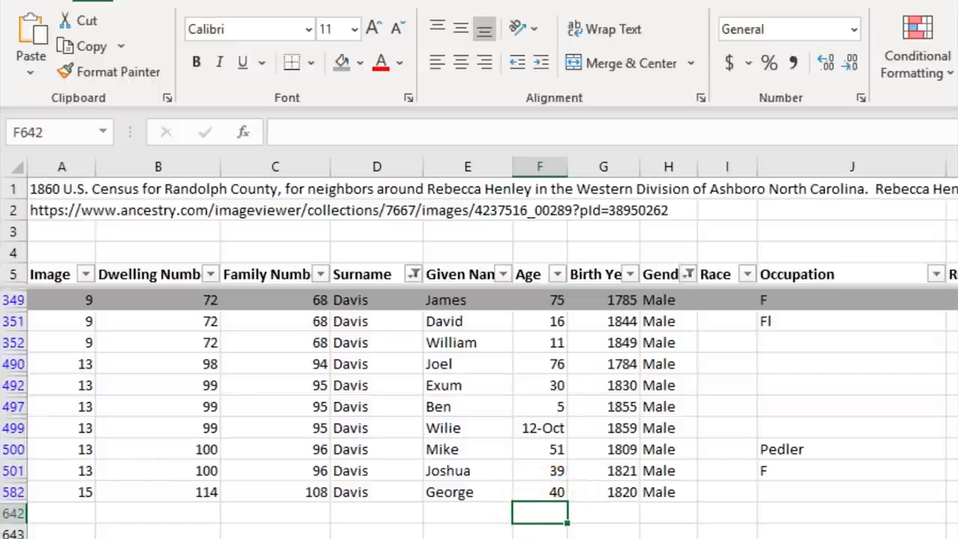
left_click_drag(66, 321, 728, 327)
left_click(360, 63)
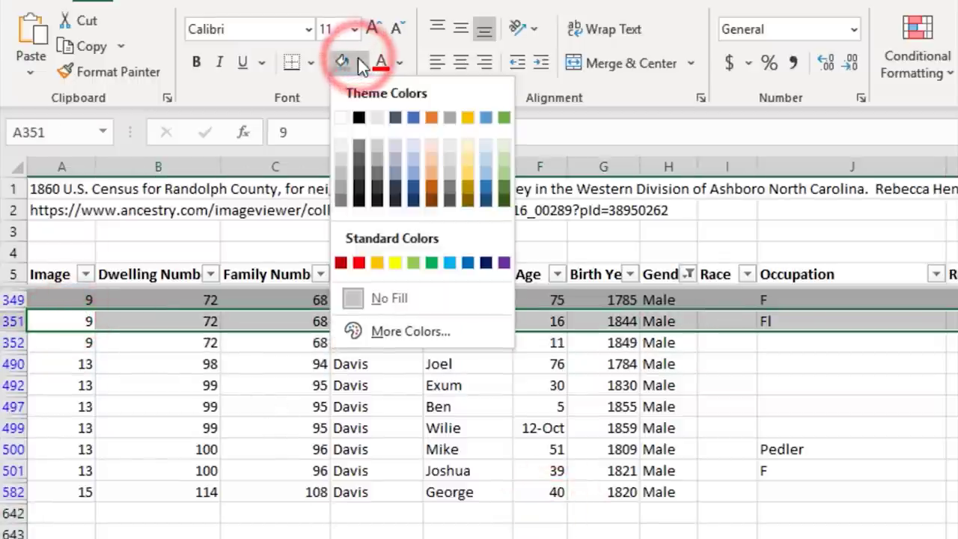
left_click(467, 146)
left_click_drag(43, 344, 927, 344)
left_click(360, 63)
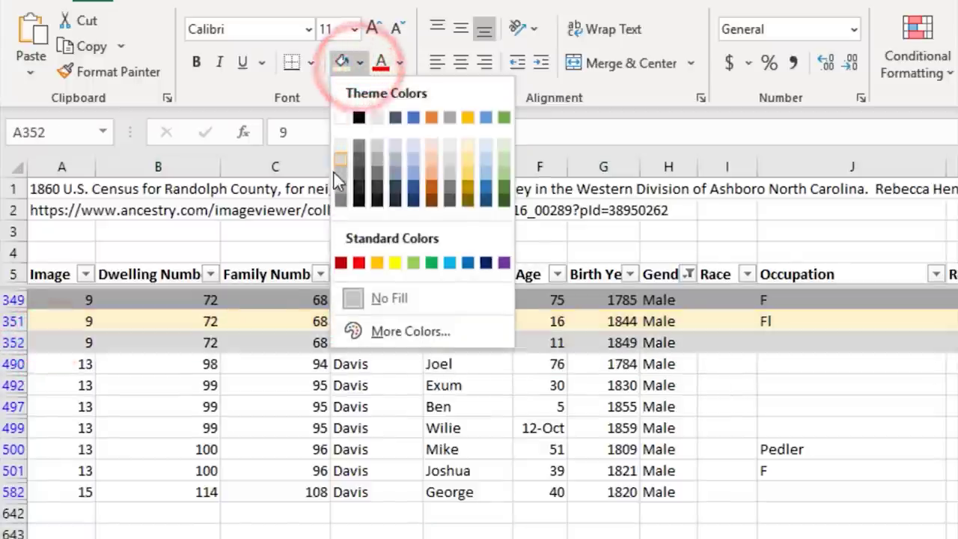
left_click(341, 196)
left_click(318, 516)
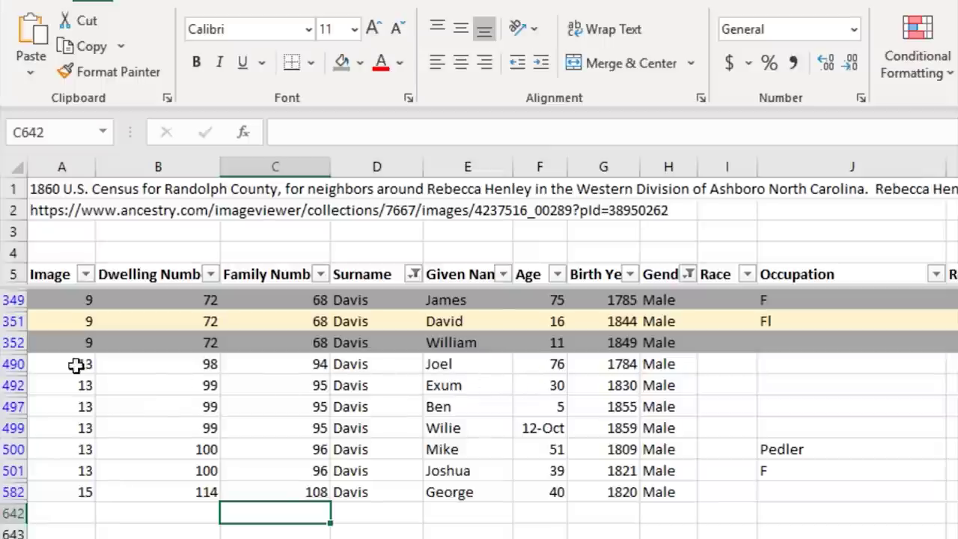
Step: Shade rows 490, 499 and 497 with the same grey
left_click_drag(61, 363, 957, 364)
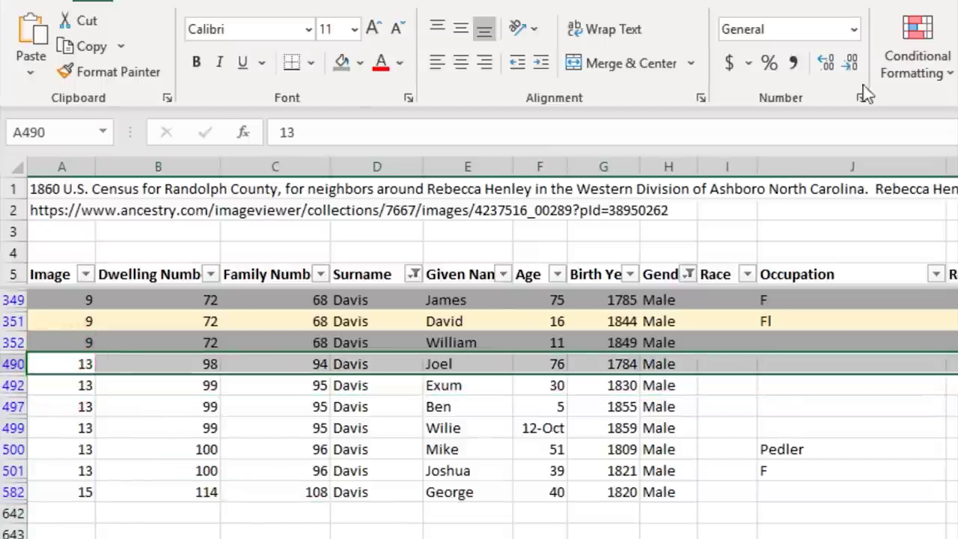
left_click(342, 63)
left_click_drag(70, 428, 957, 430)
left_click(342, 63)
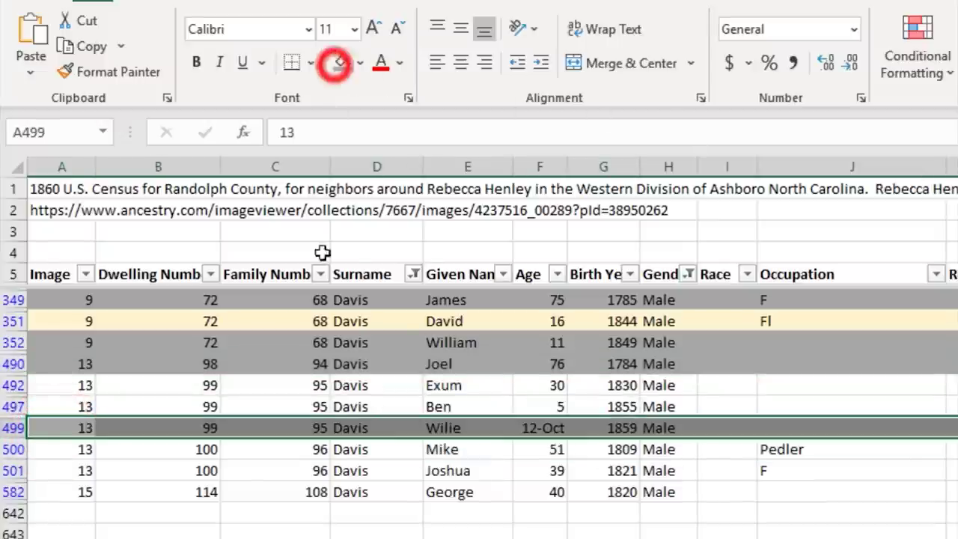
left_click_drag(52, 402, 15, 406)
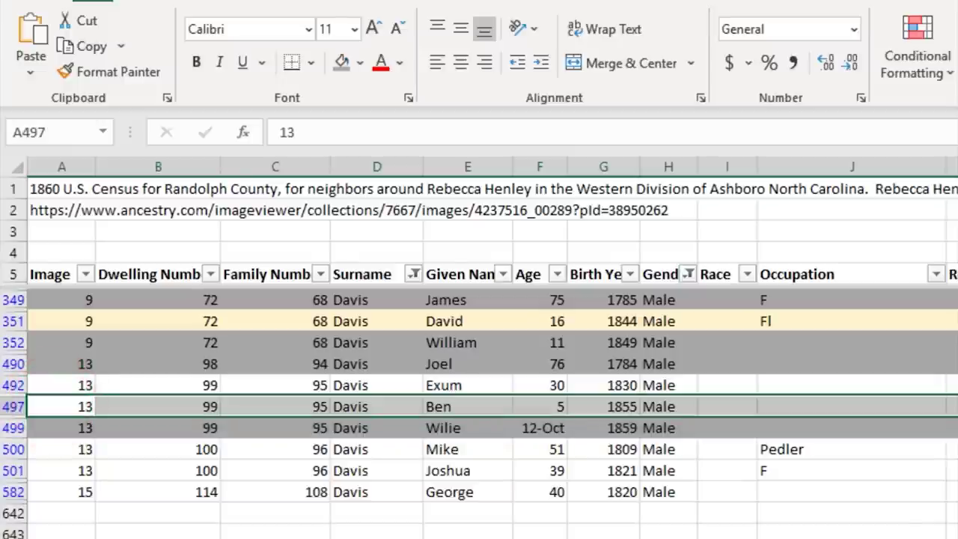
left_click(342, 63)
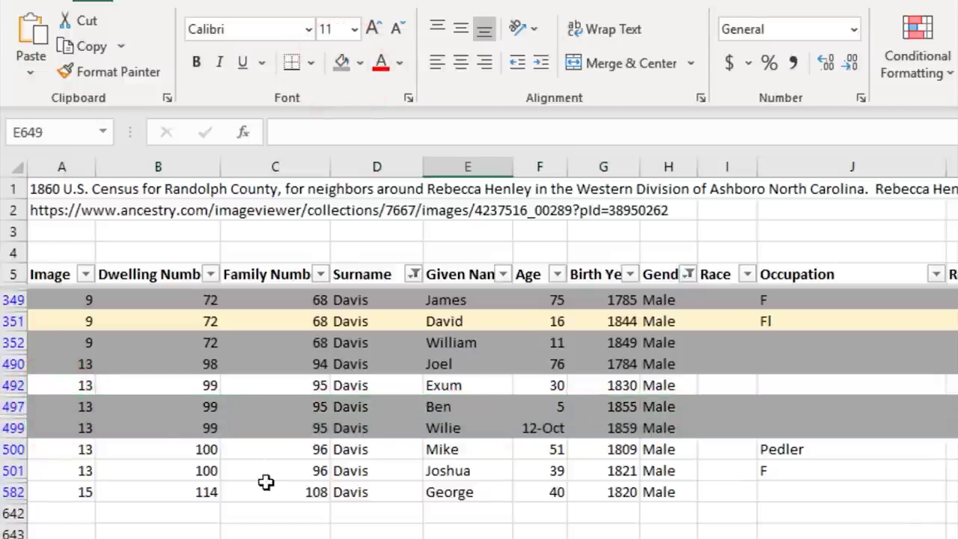
Step: Give Exum's row 492 and the Mike, Joshua and George rows a light gold fill
left_click_drag(56, 385, 704, 402)
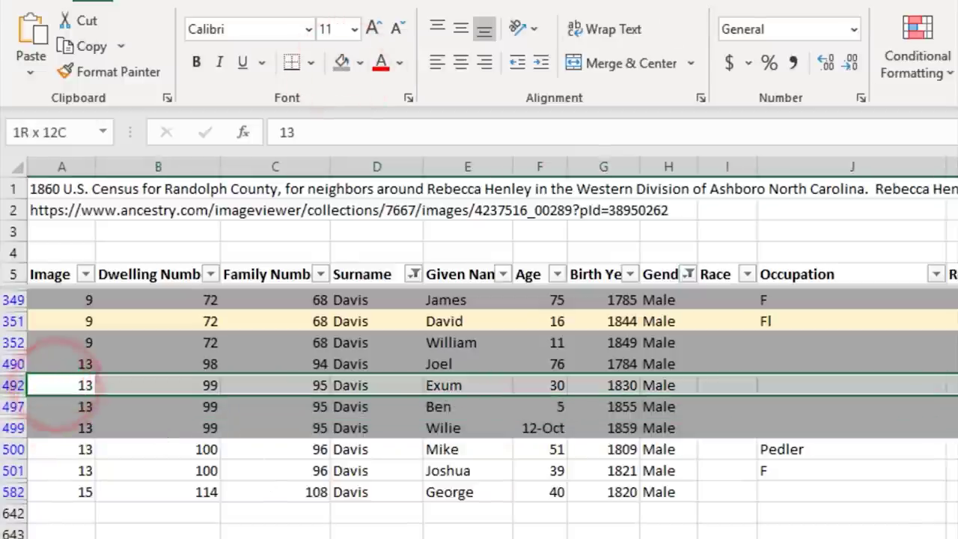
left_click(359, 63)
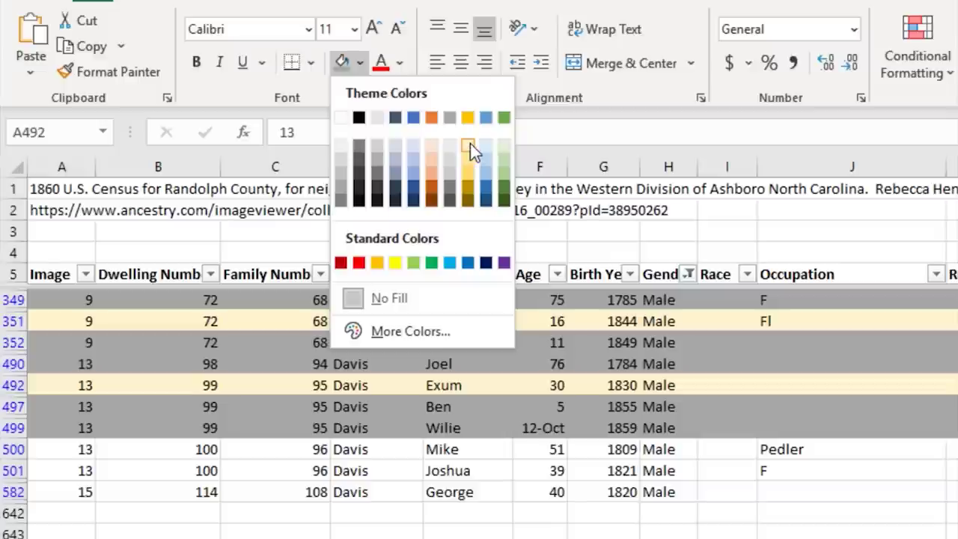
left_click(469, 144)
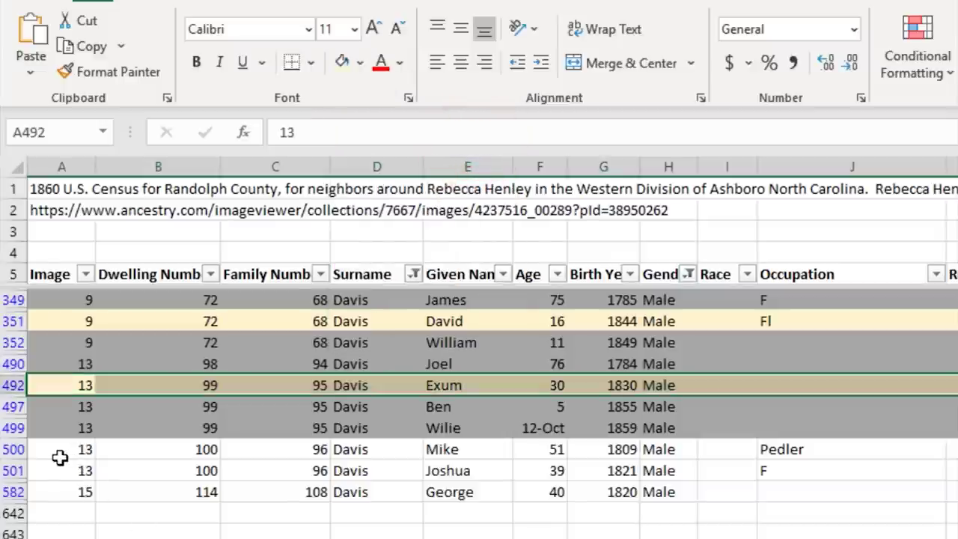
left_click_drag(59, 455, 955, 492)
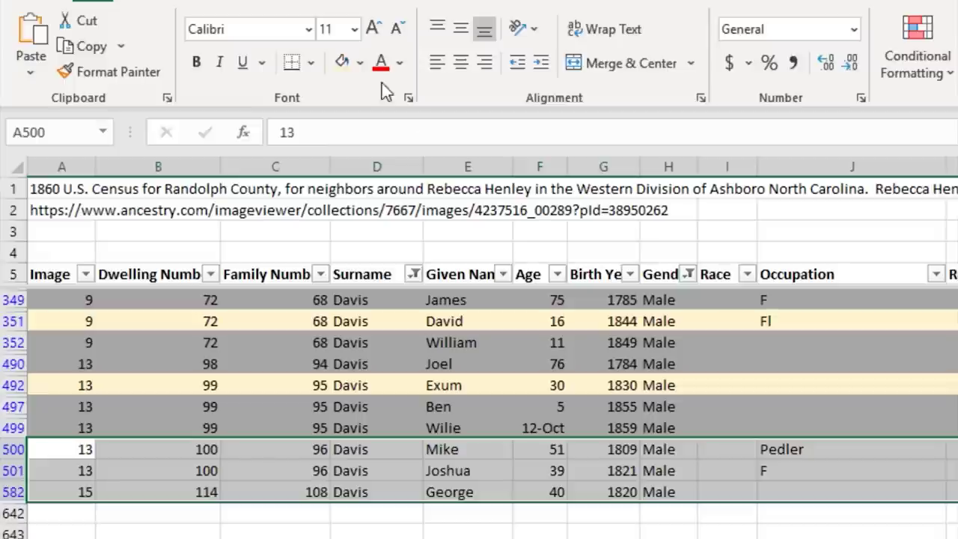
left_click(343, 62)
left_click(486, 535)
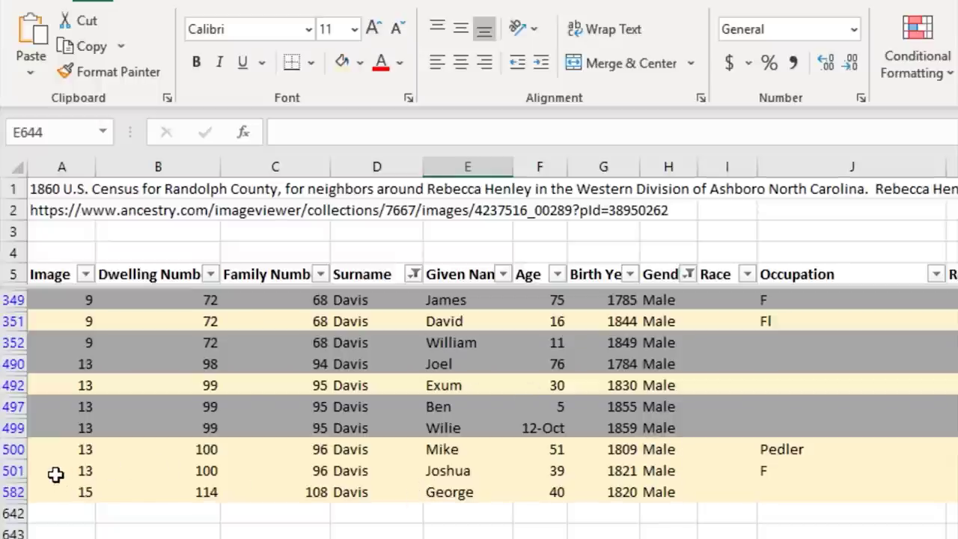
Step: Color the given names Joshua (E501), Exum (E492) and George (E582) red
left_click(471, 471)
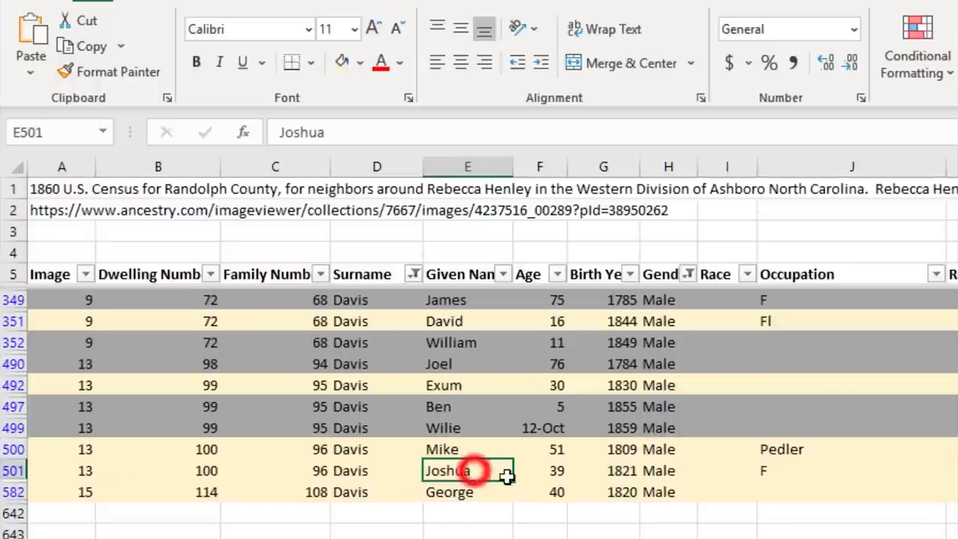
left_click(383, 73)
left_click(447, 385)
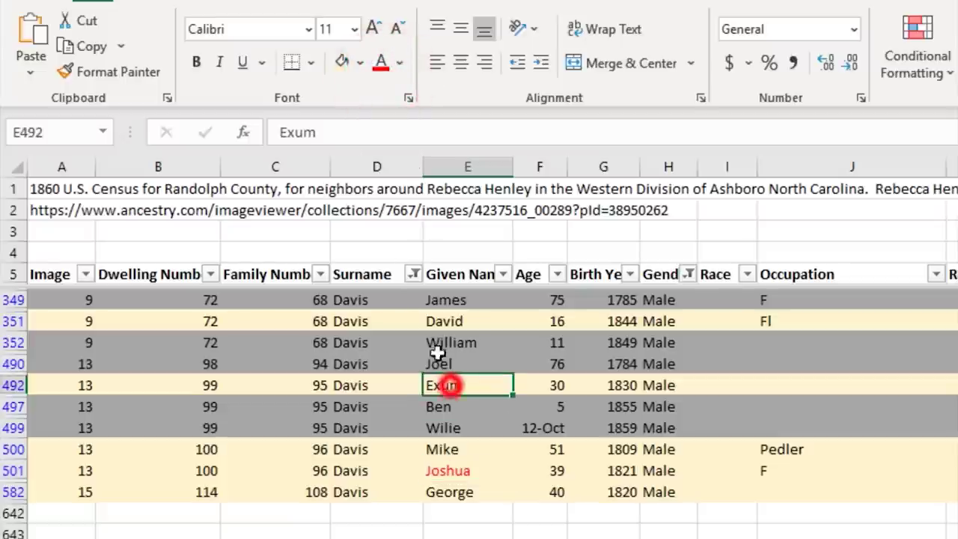
left_click(382, 66)
key("ctrl+End")
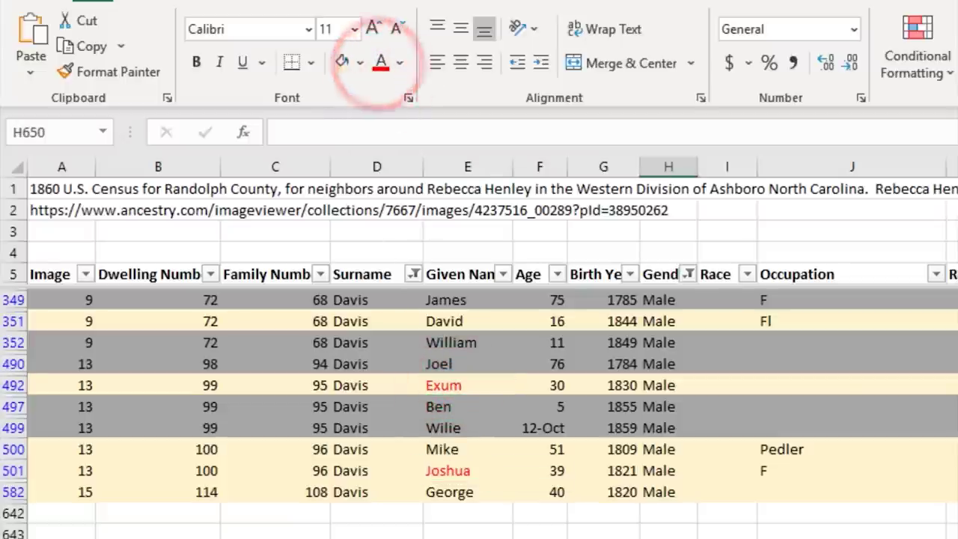
left_click(446, 493)
left_click(381, 65)
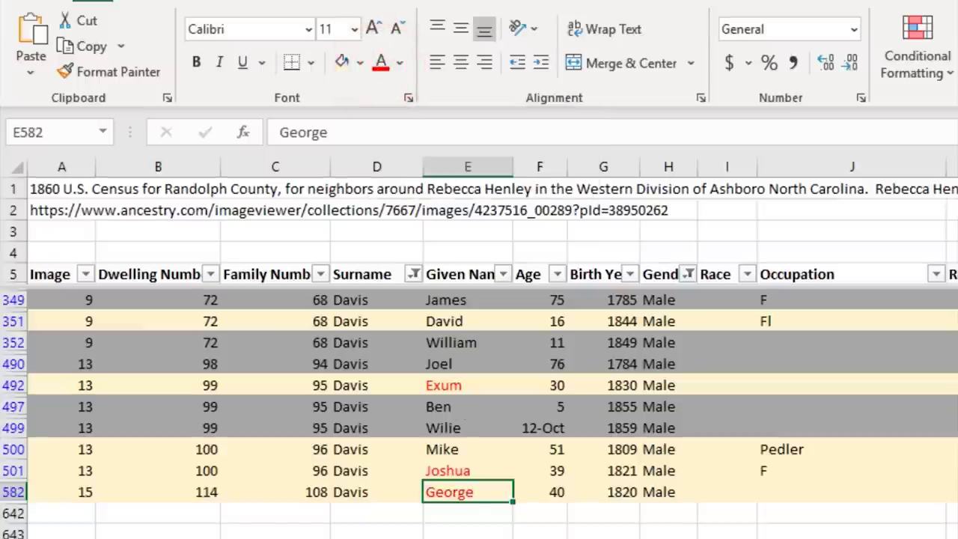
left_click(483, 383)
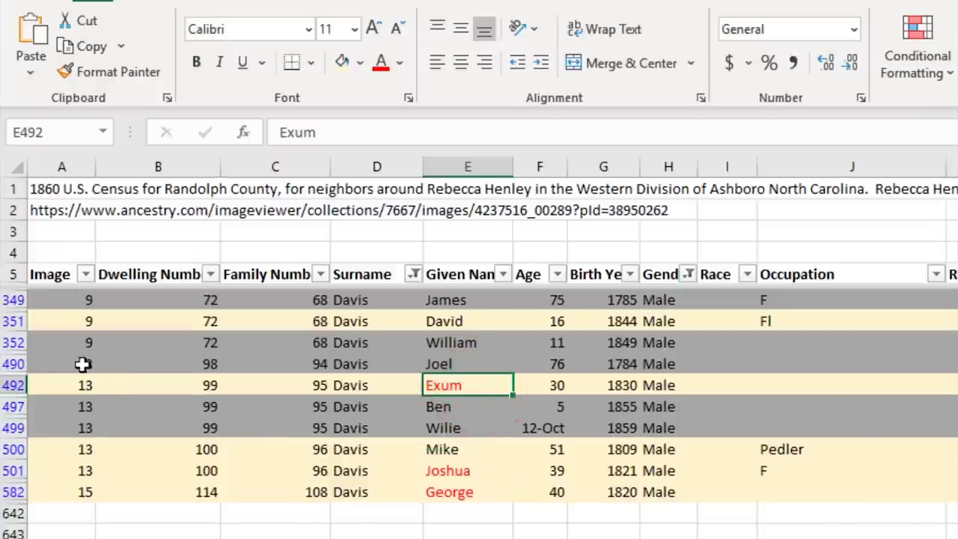
left_click(88, 387)
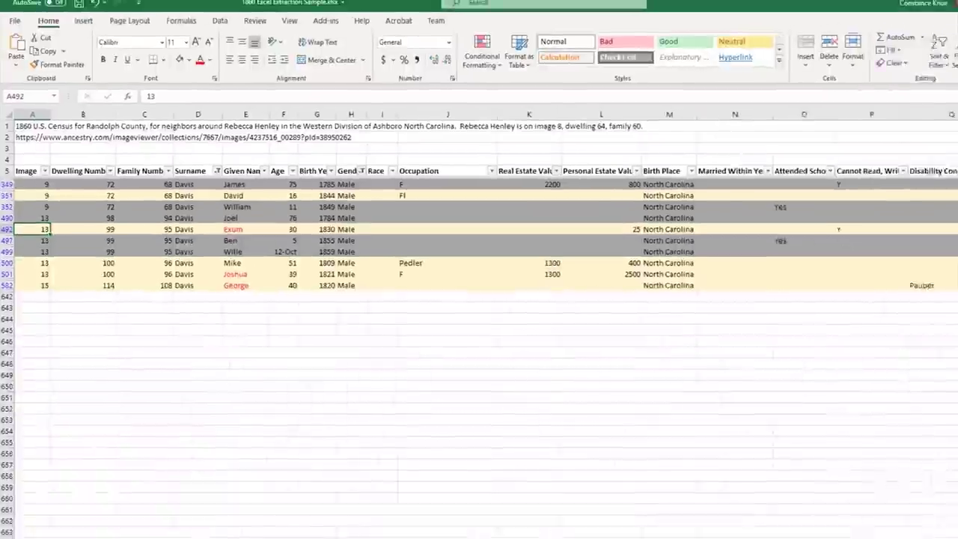
key("alt+Tab")
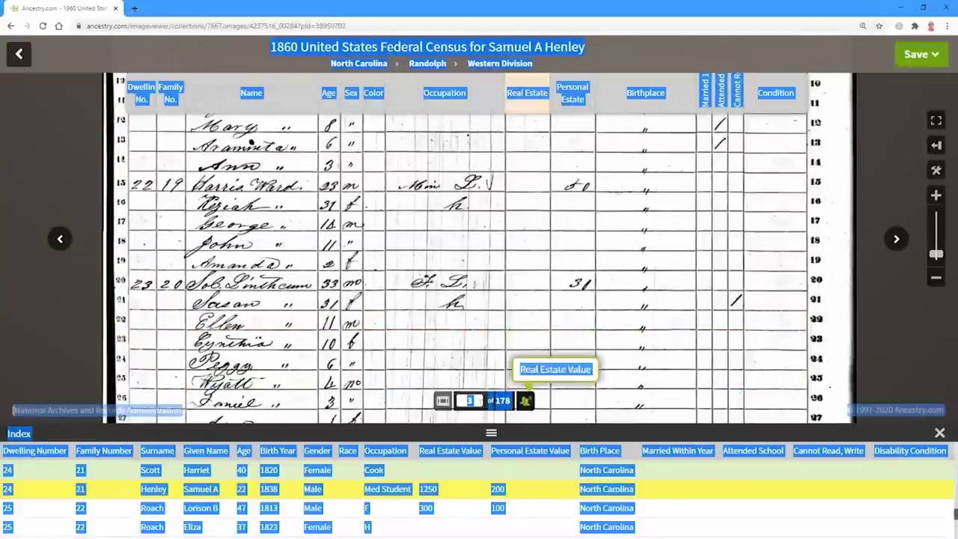
left_click(468, 401)
type("13")
key("Return")
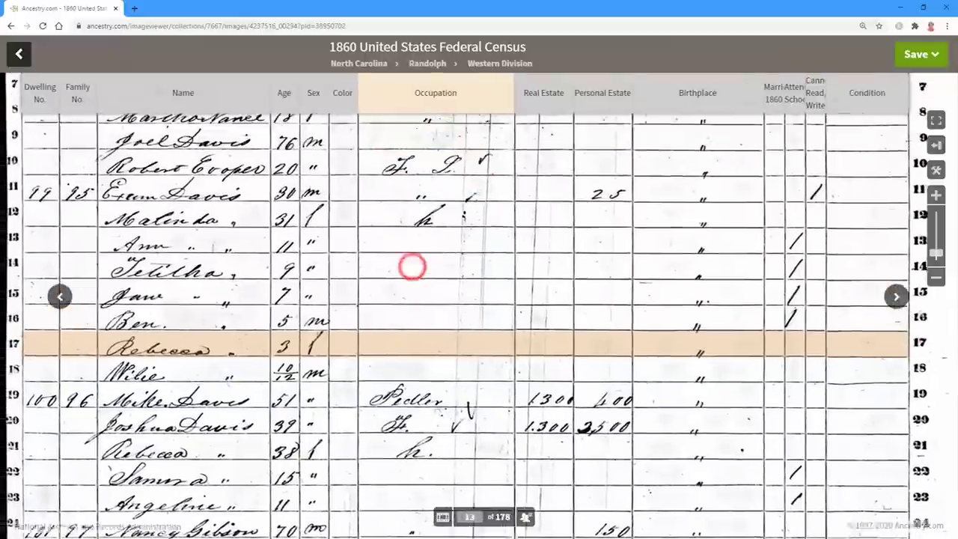
left_click_drag(412, 266, 418, 327)
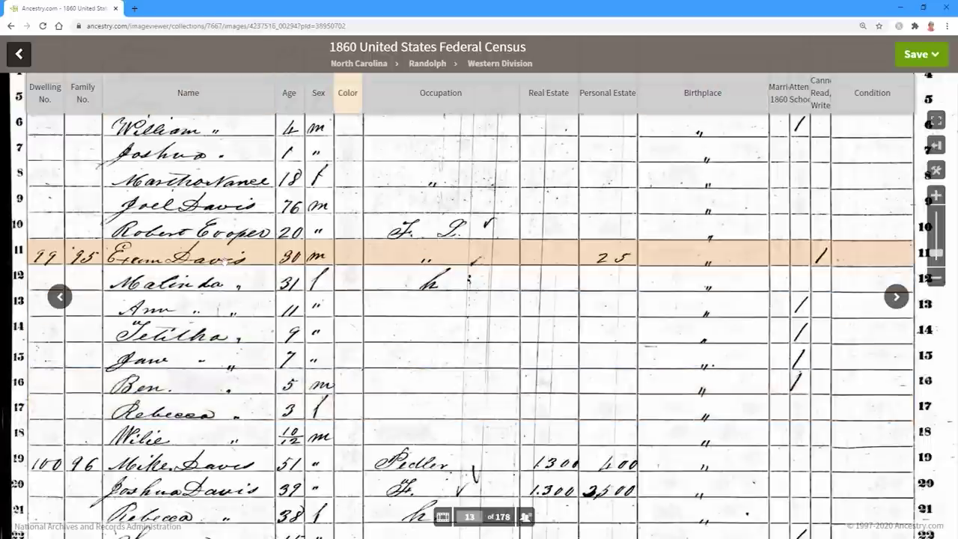
mouse_move(238, 255)
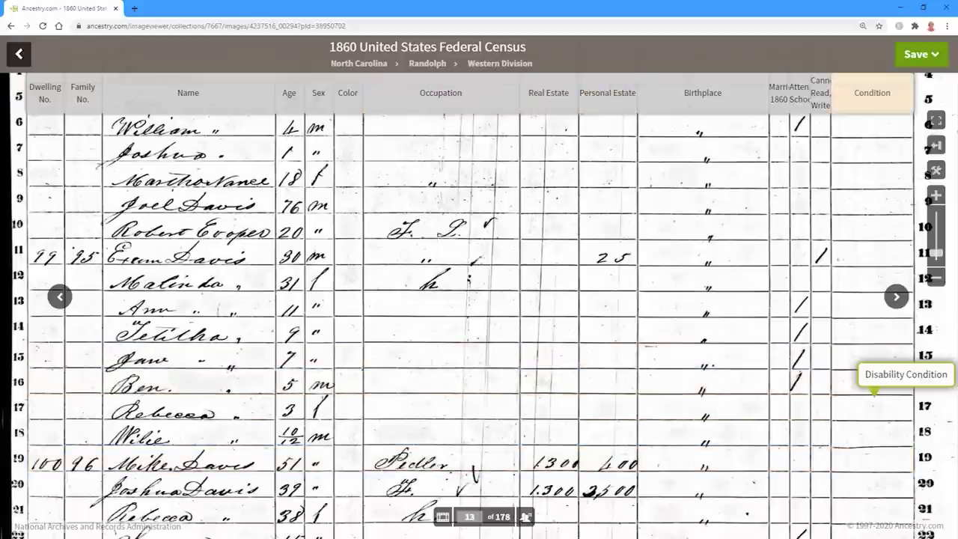
Step: Back in the census sheet, select name cells E501 and E582 and empty cell G649
key("alt+Tab")
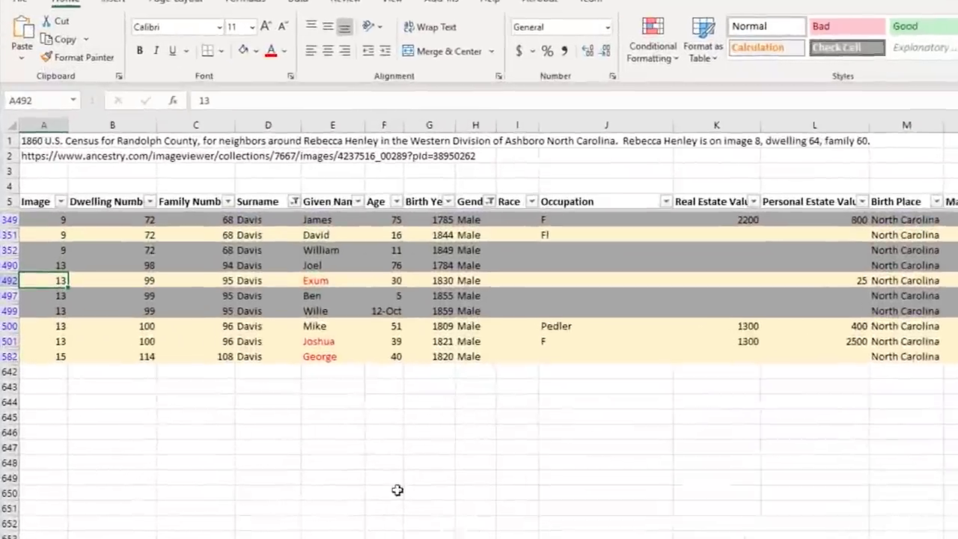
left_click(397, 490)
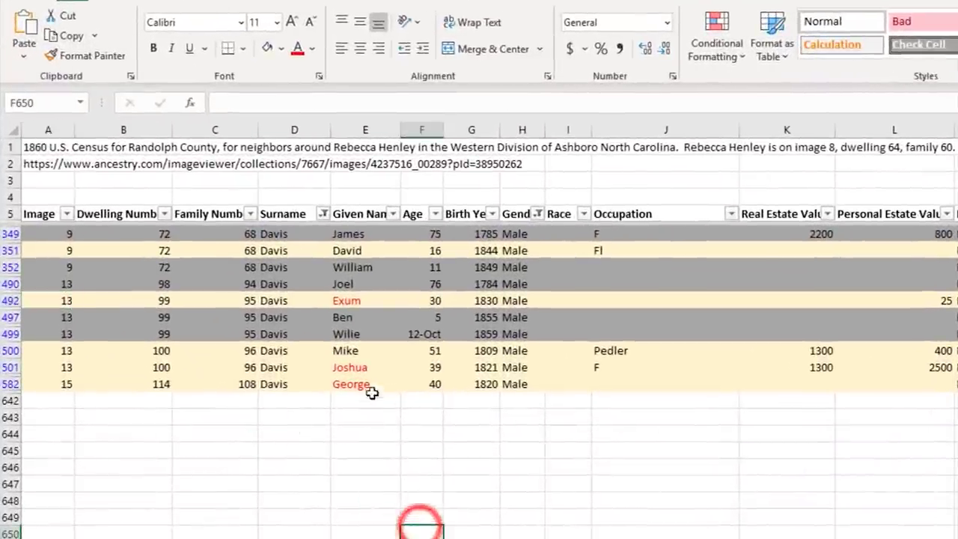
left_click(323, 342)
left_click(368, 384)
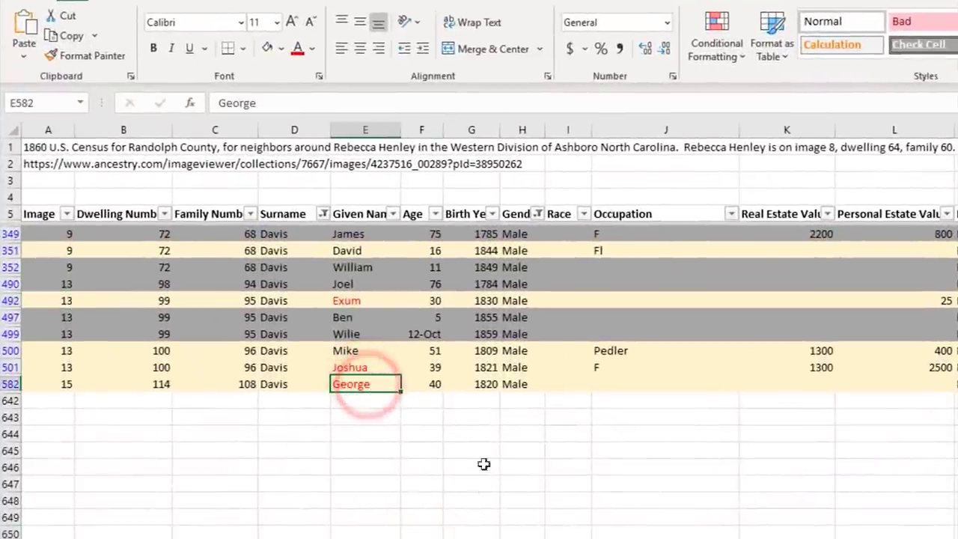
left_click(465, 515)
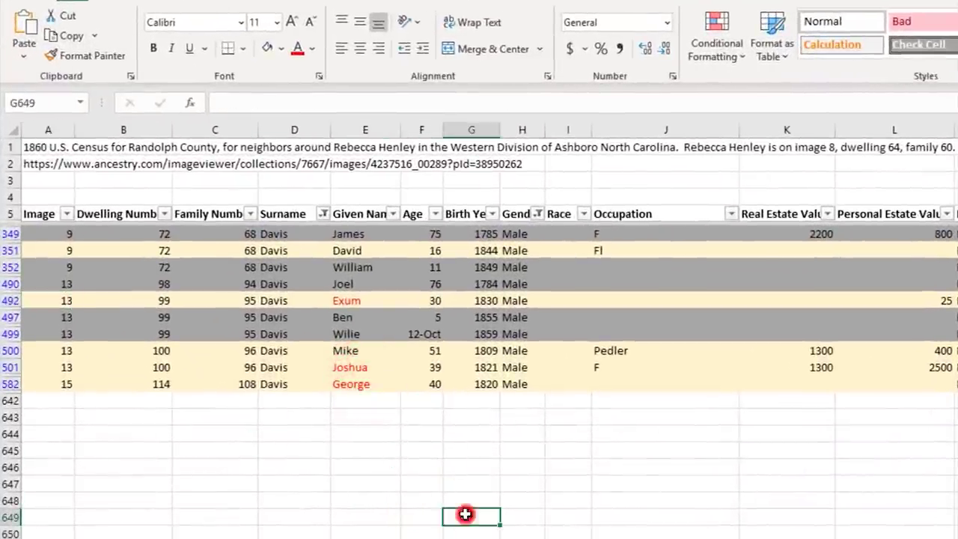
left_click(367, 366)
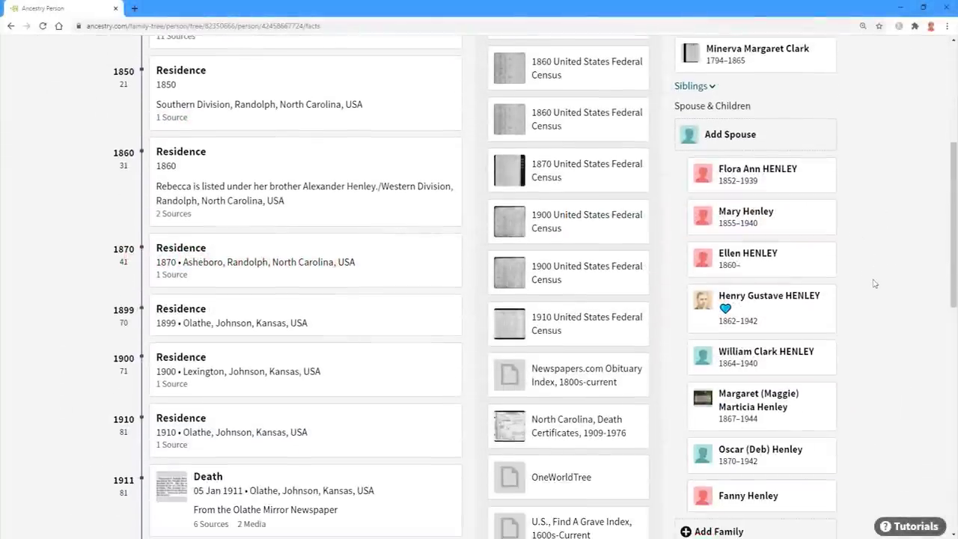
mouse_move(808, 309)
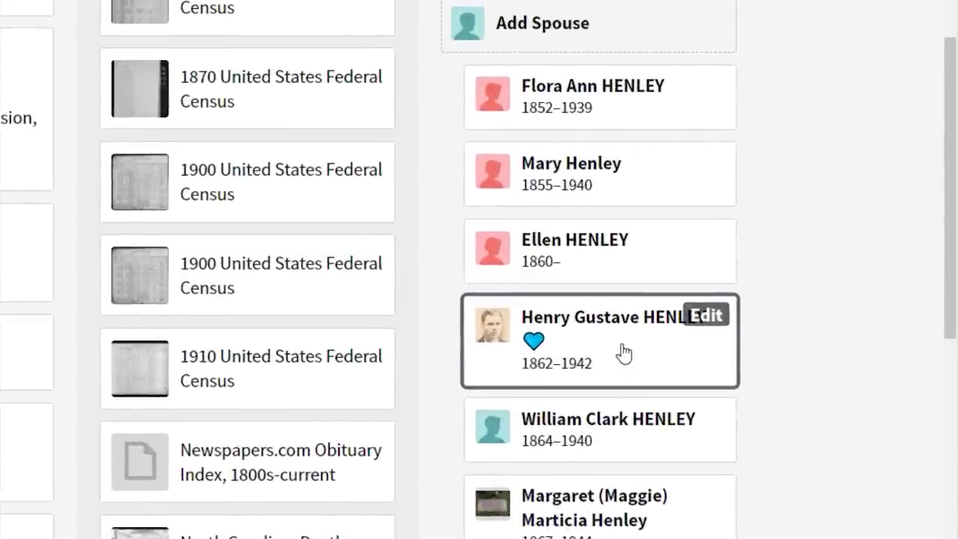
scroll(623, 353, "up", 1)
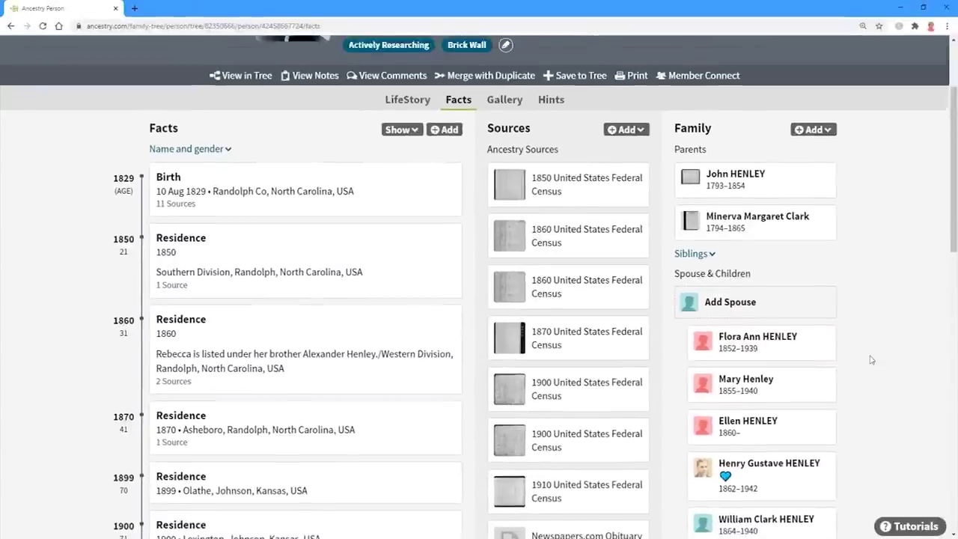
scroll(870, 360, "up", 2)
scroll(865, 355, "down", 3)
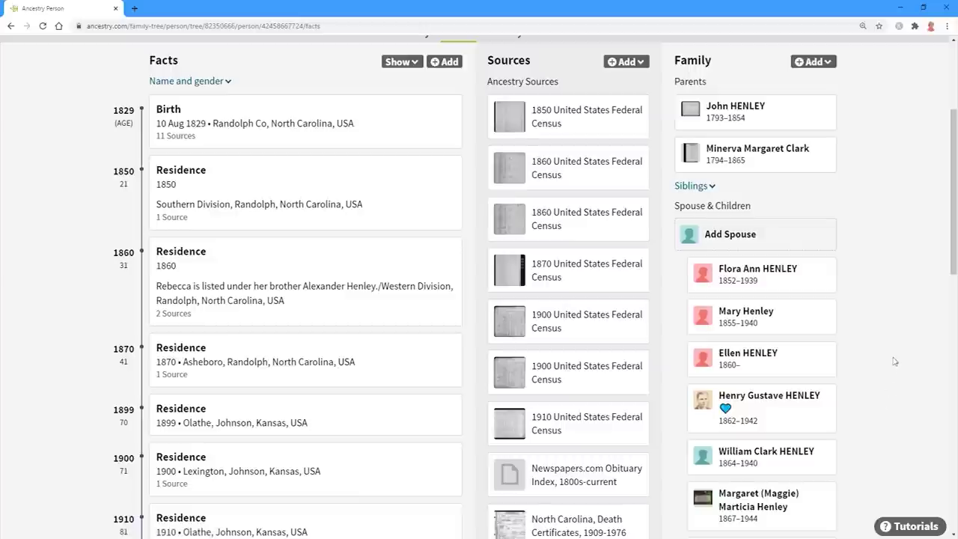
scroll(890, 365, "up", 3)
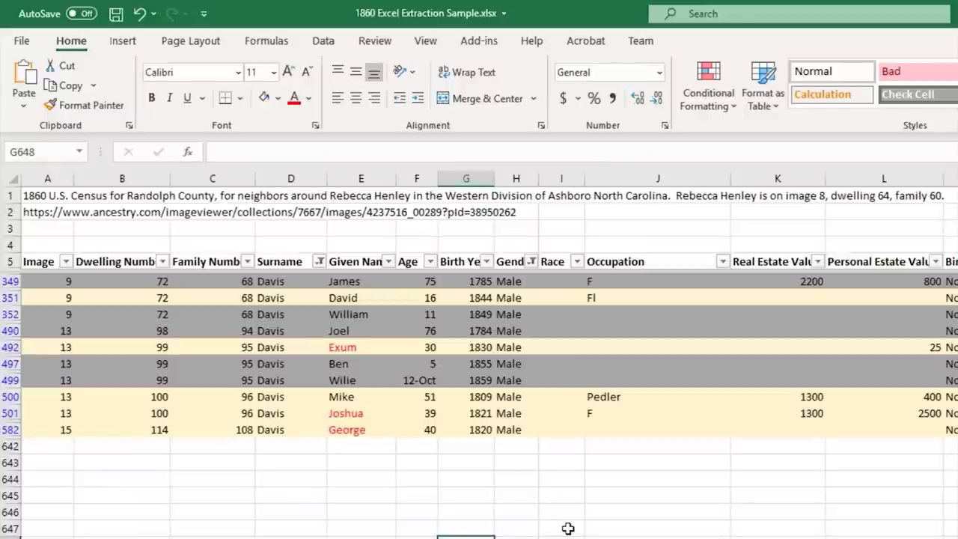
left_click(319, 261)
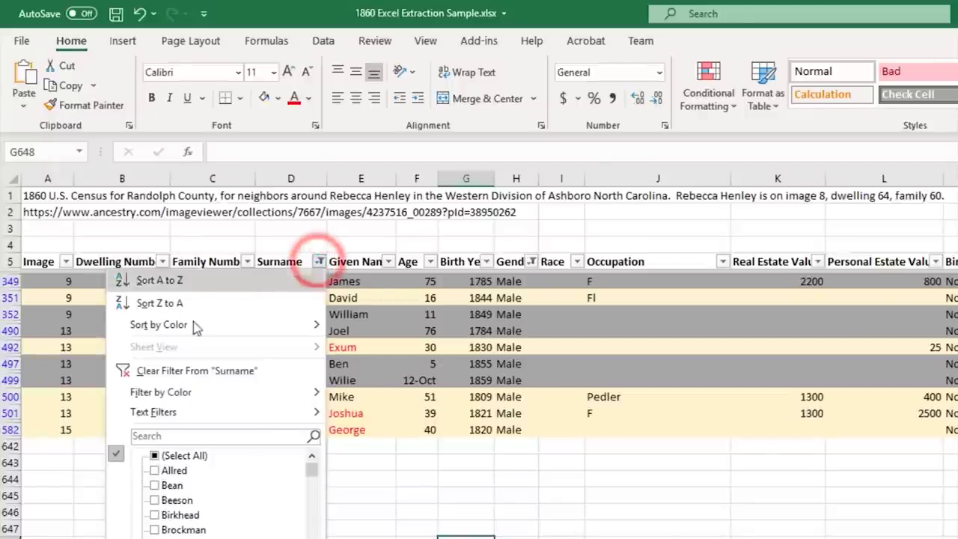
left_click(155, 455)
left_click(157, 456)
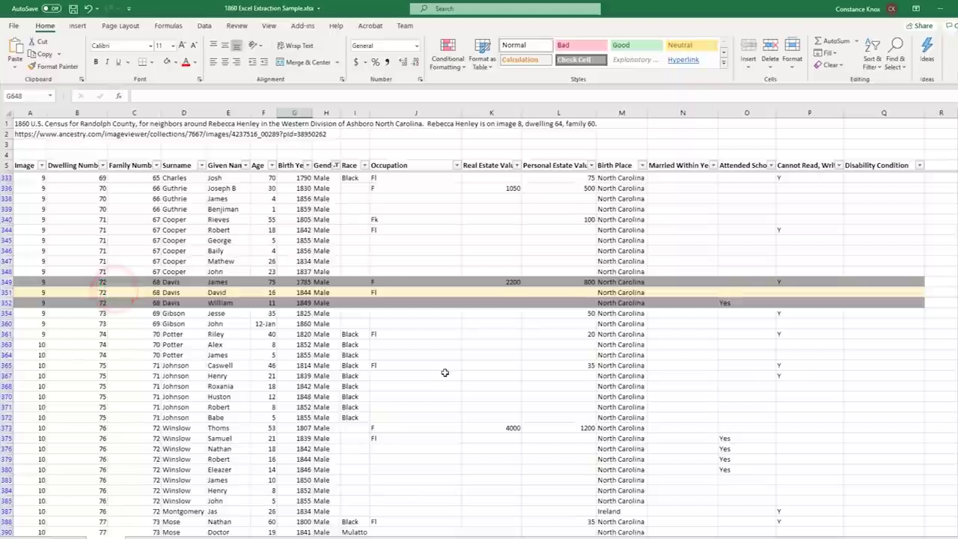
scroll(445, 371, "up", 2)
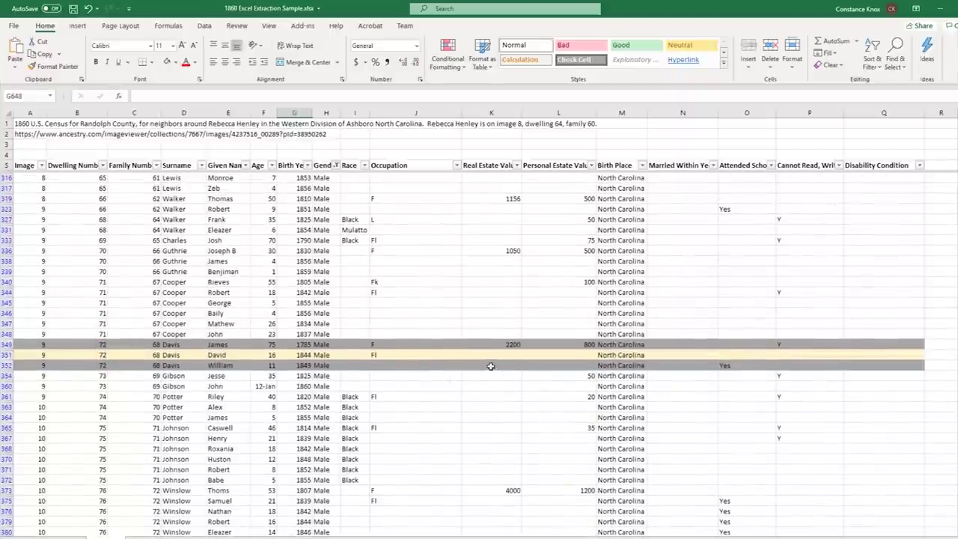
scroll(489, 359, "up", 12)
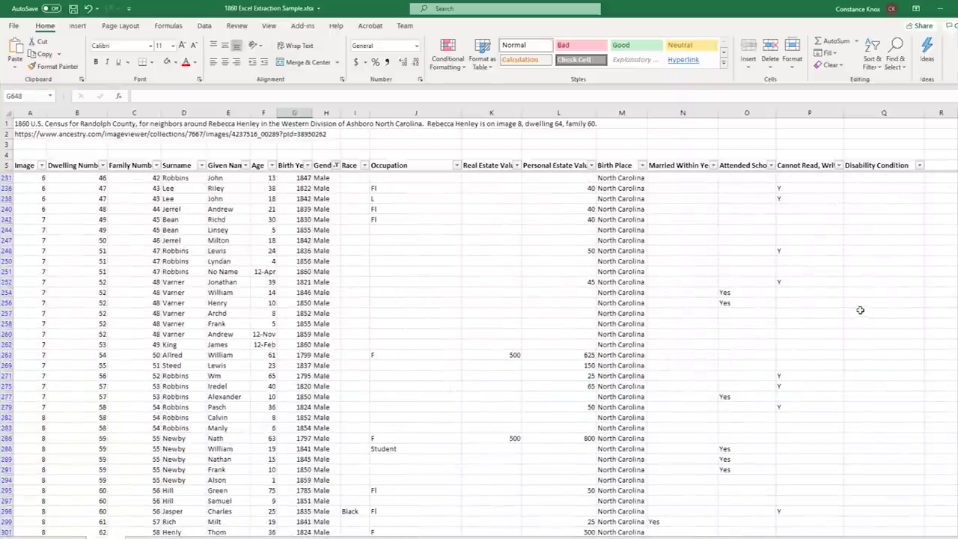
scroll(951, 329, "up", 20)
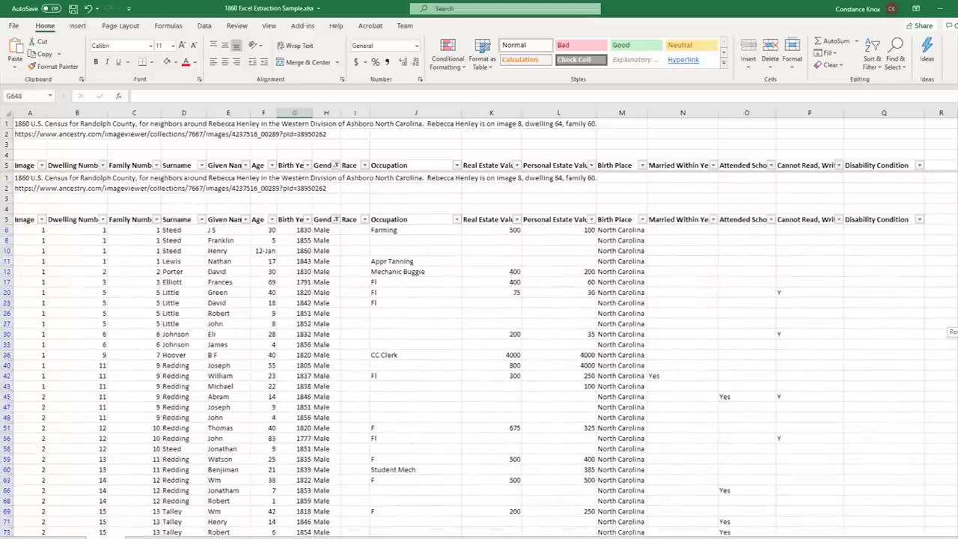
scroll(950, 329, "down", 20)
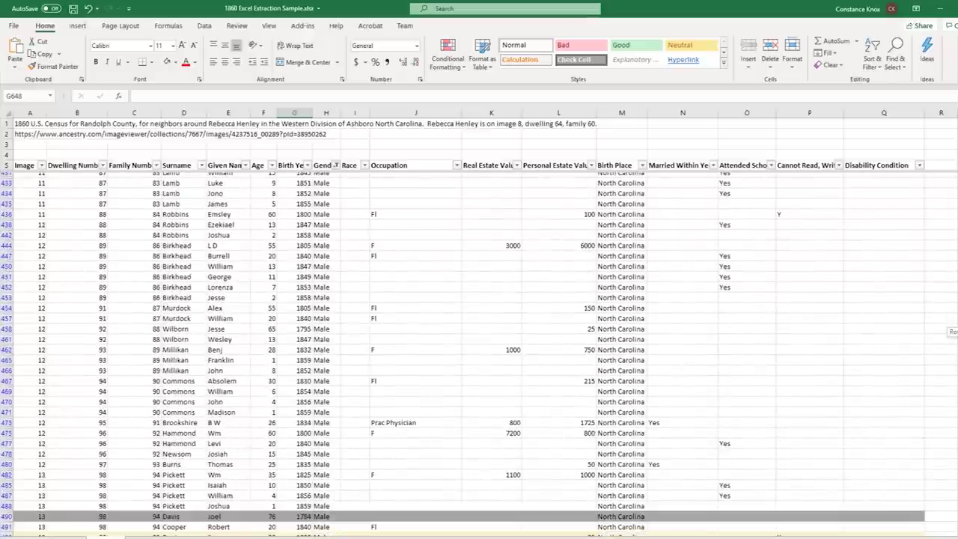
scroll(950, 330, "down", 8)
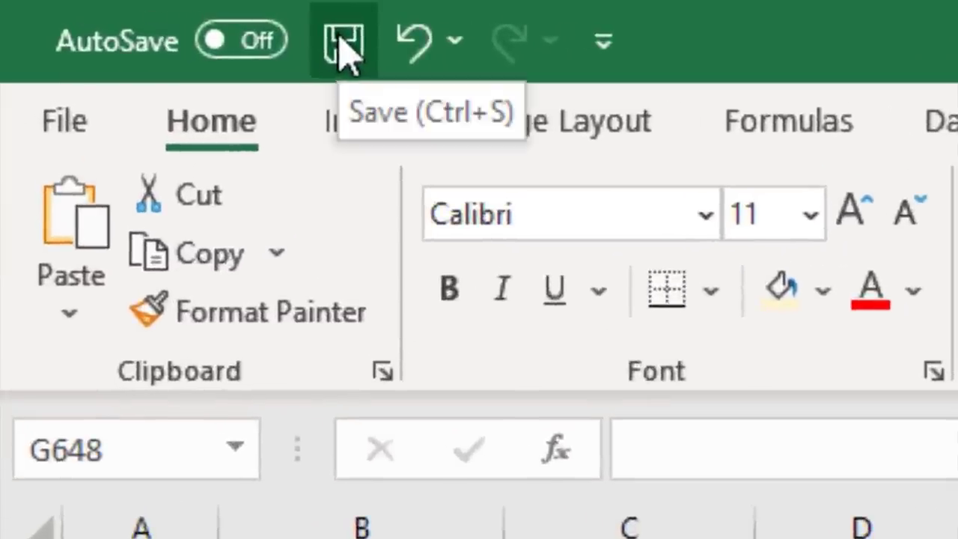
left_click(342, 43)
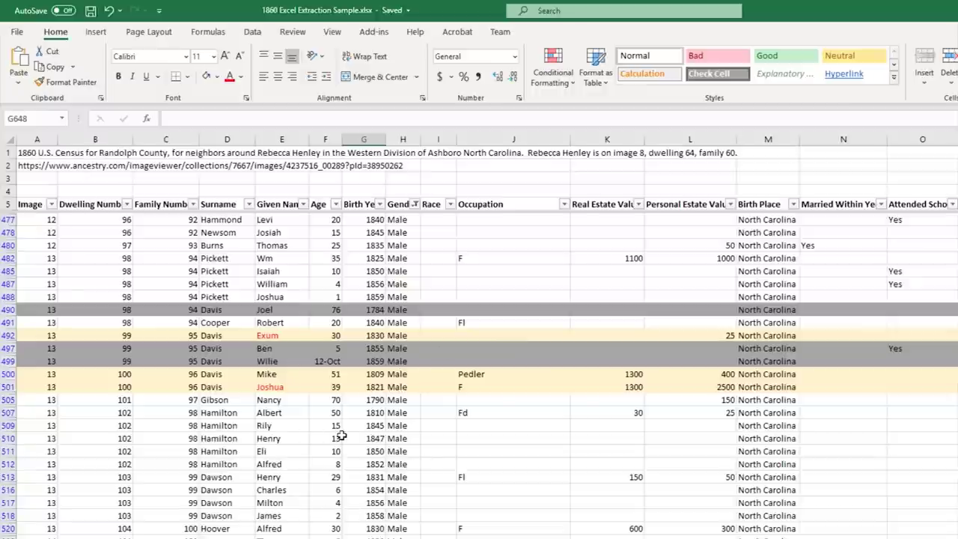
scroll(302, 437, "up", 8)
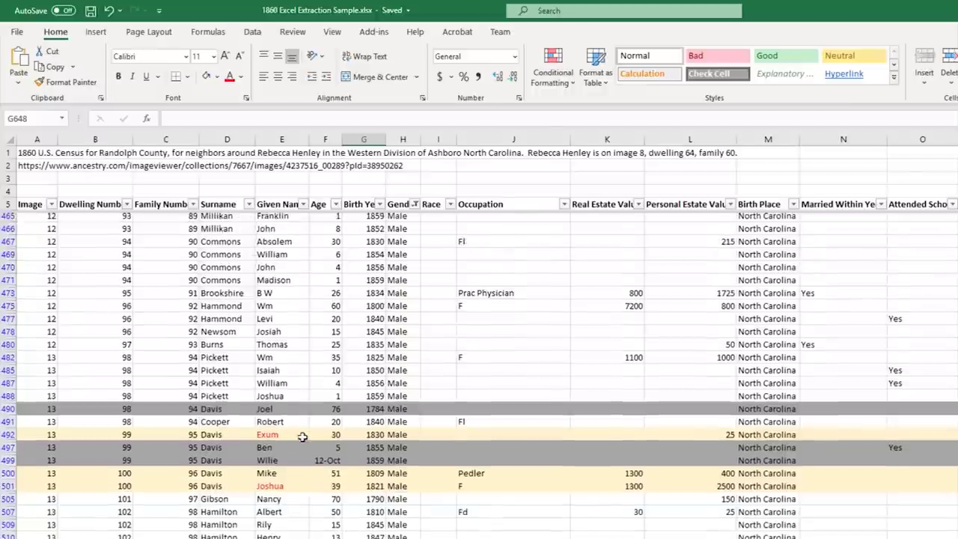
scroll(309, 291, "up", 1)
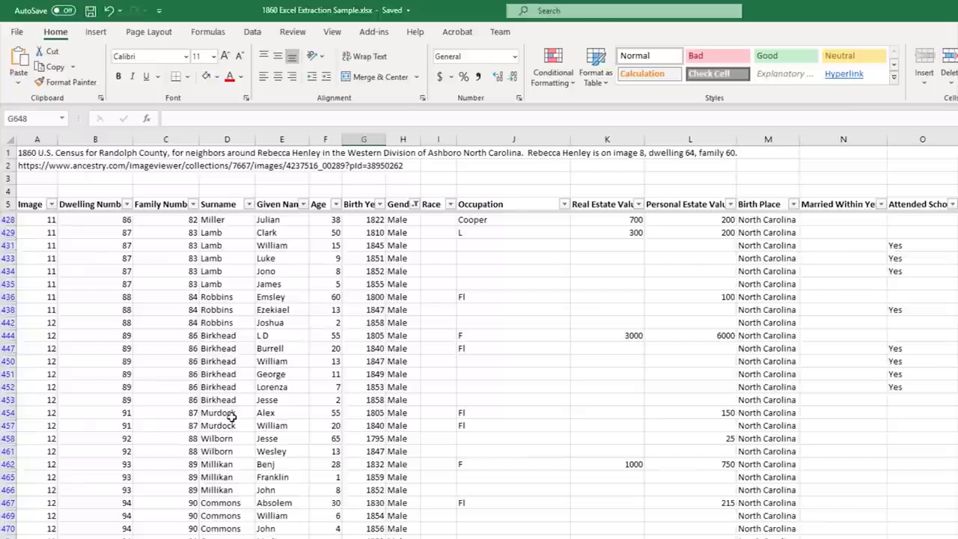
scroll(235, 442, "up", 2)
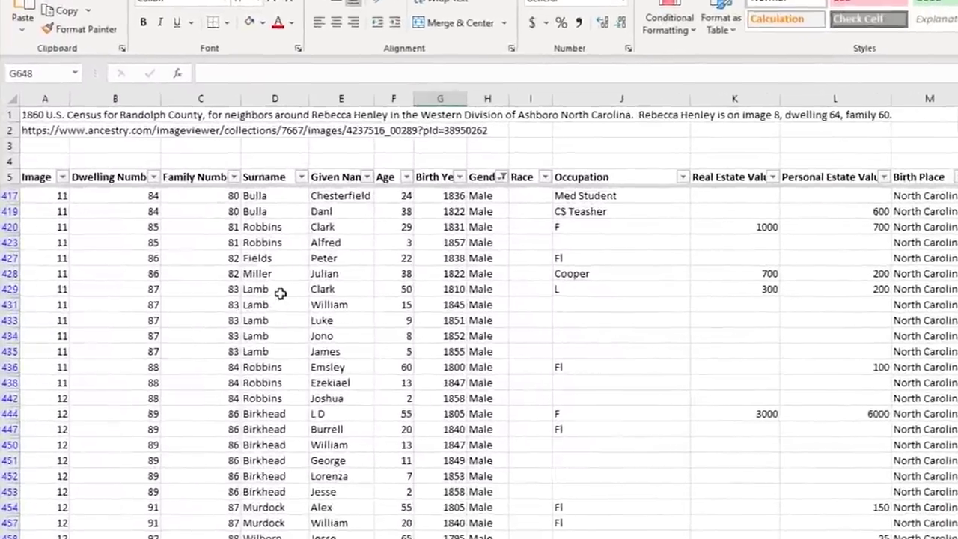
left_click_drag(280, 293, 275, 348)
scroll(474, 383, "up", 4)
scroll(474, 383, "up", 3)
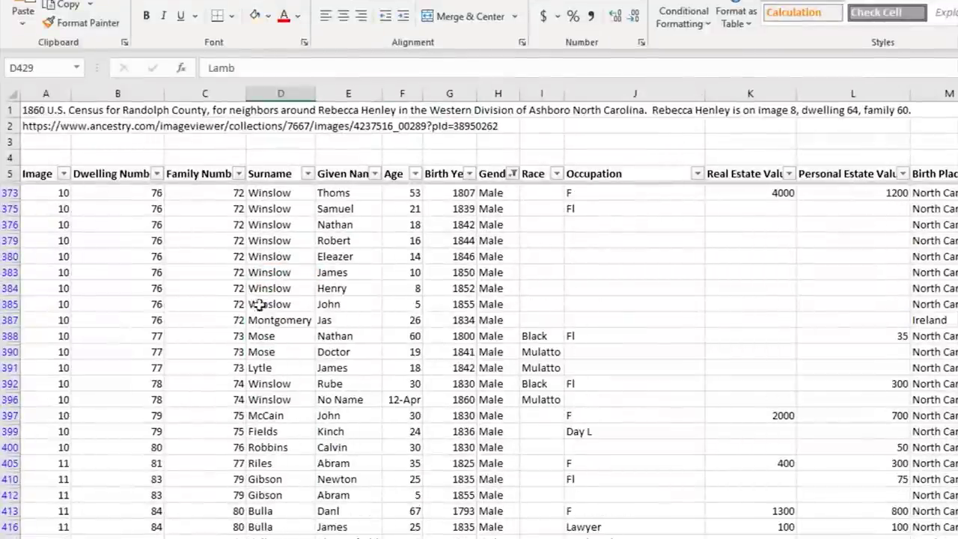
scroll(277, 288, "up", 4)
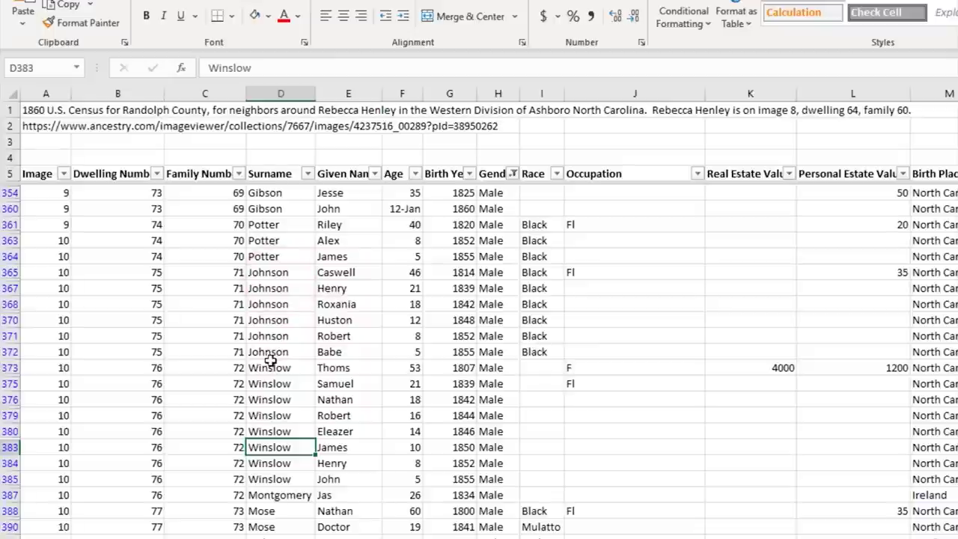
left_click(270, 366)
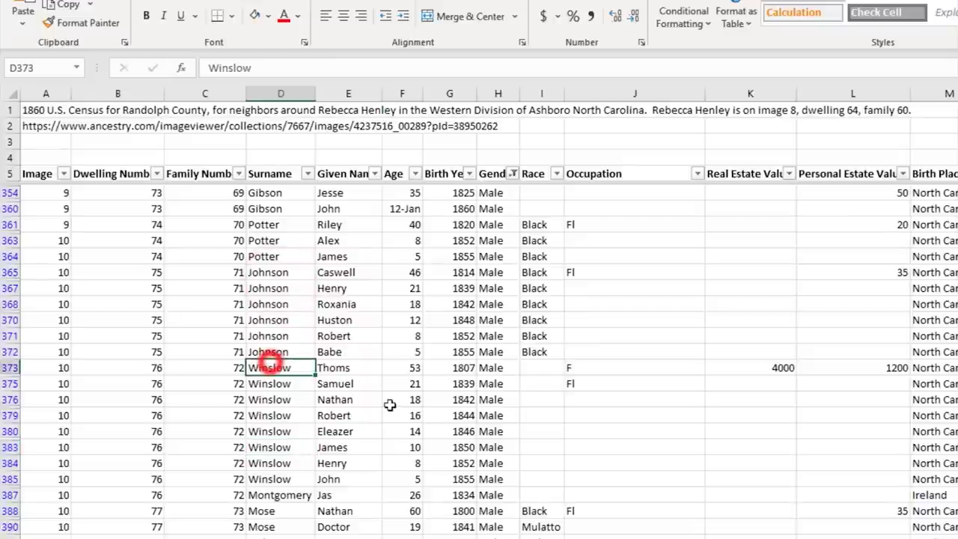
left_click(307, 175)
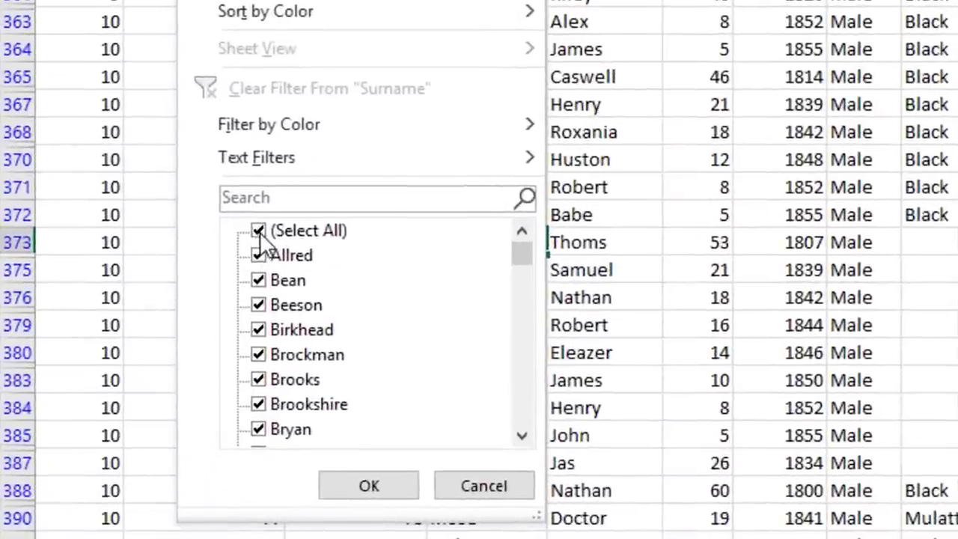
left_click(258, 230)
left_click_drag(519, 247, 519, 432)
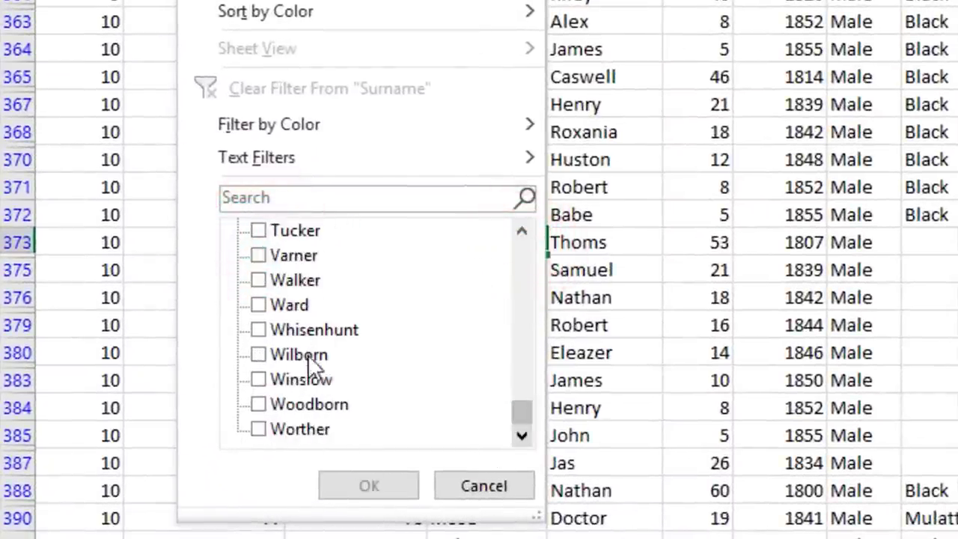
left_click(258, 380)
left_click(368, 485)
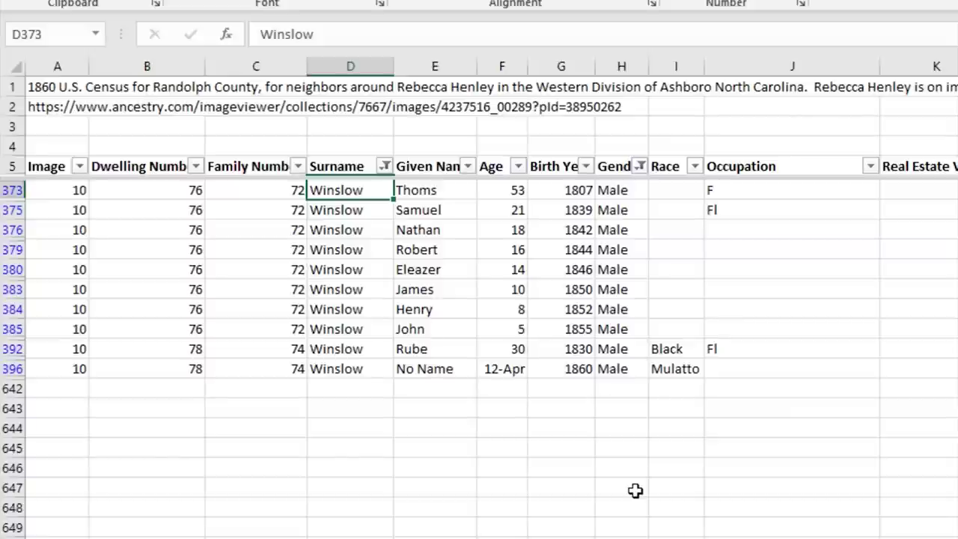
left_click(384, 167)
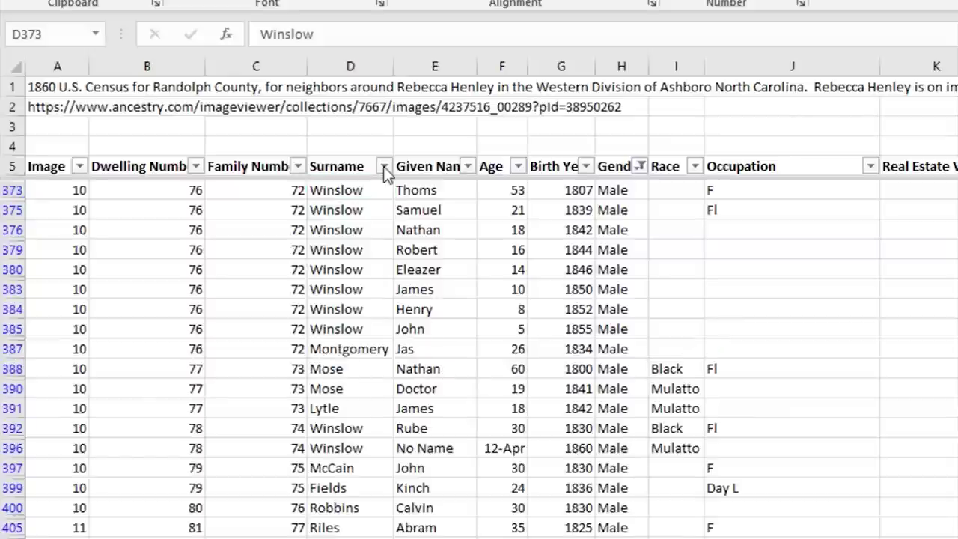
Step: Select the row 5 column headings A5:Q5 at the top of the sheet for sorting and filtering
scroll(352, 342, "up", 4)
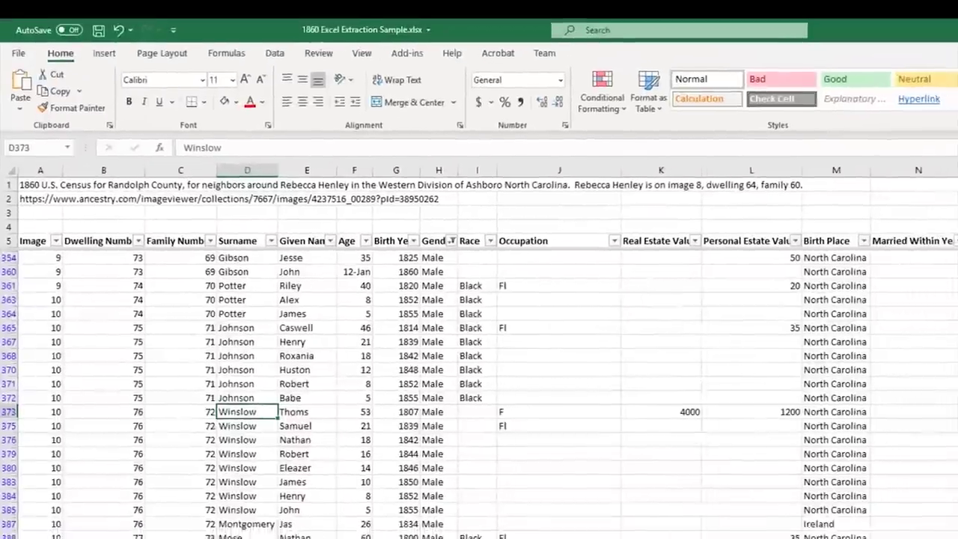
scroll(479, 352, "up", 20)
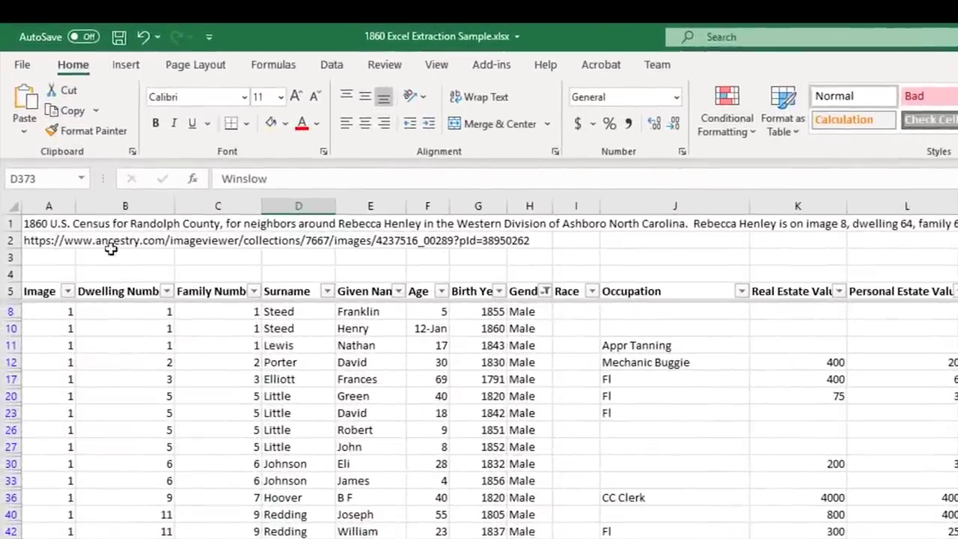
left_click_drag(30, 240, 516, 245)
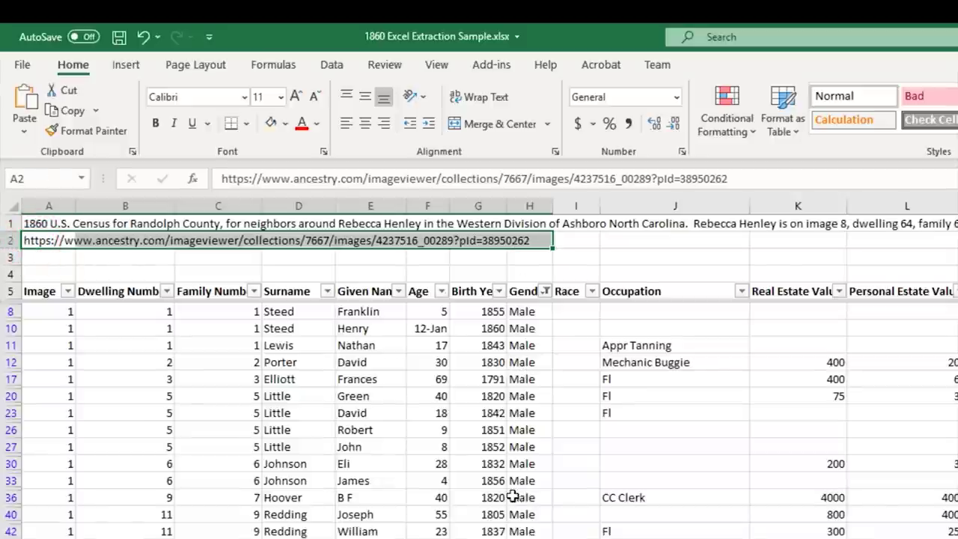
left_click(427, 538)
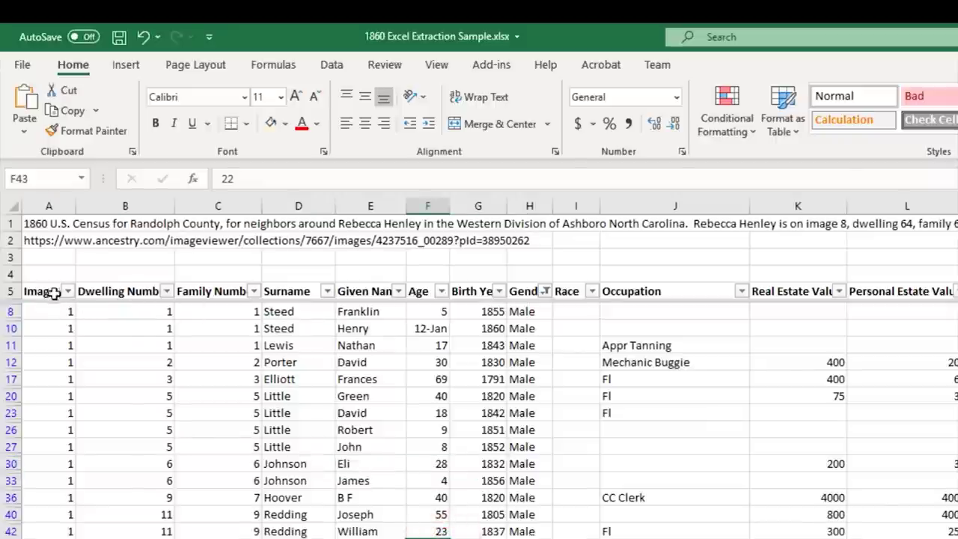
left_click_drag(42, 291, 957, 293)
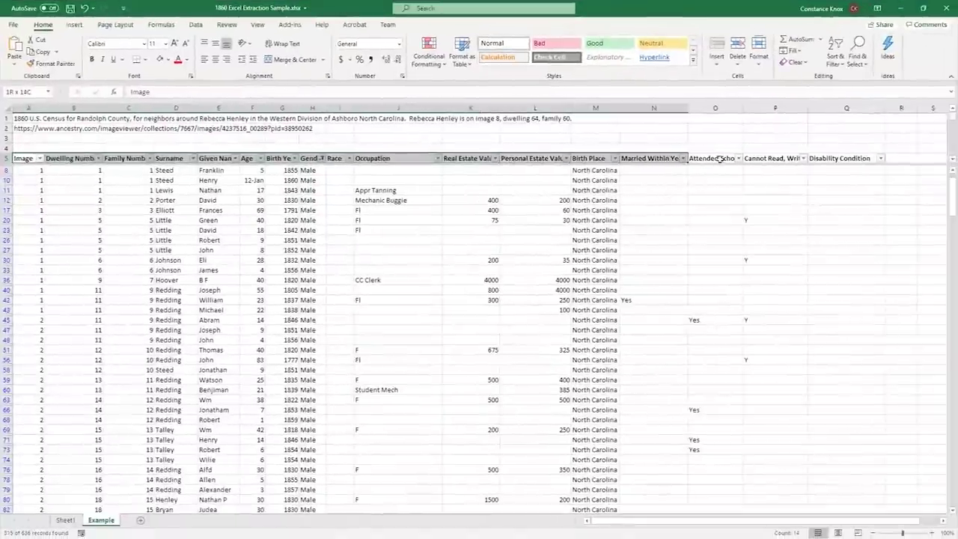
left_click_drag(718, 158, 860, 158)
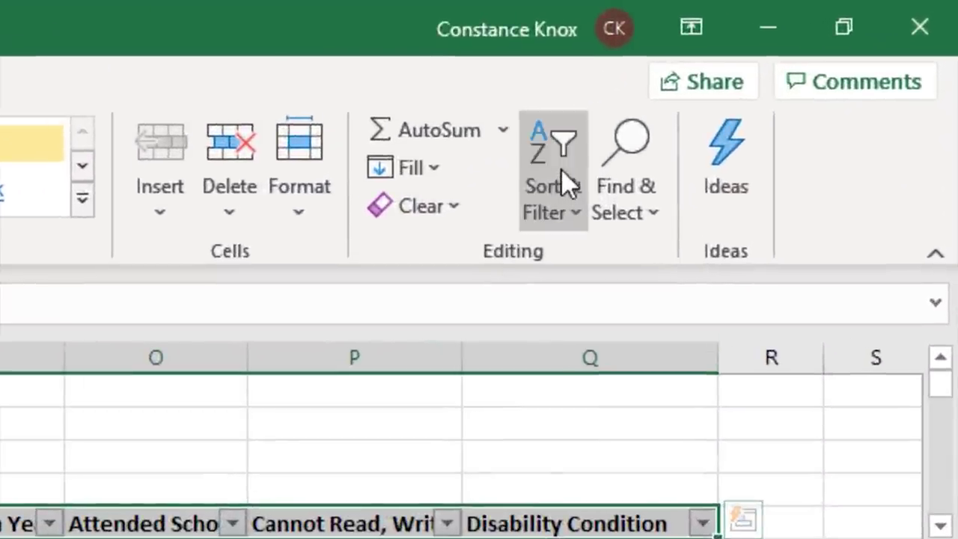
left_click(567, 176)
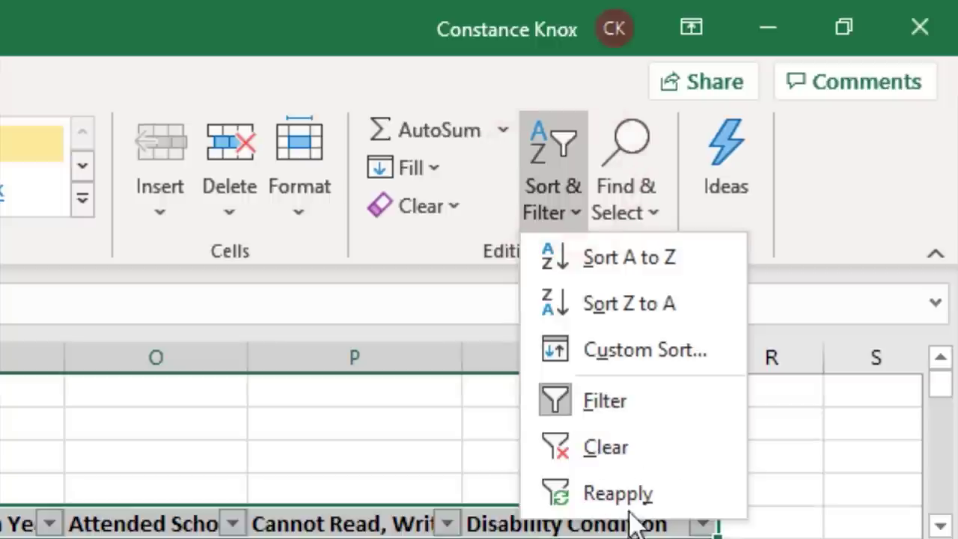
Step: Turn off the header-row filters and split the sheet into panes at row 6
left_click(609, 405)
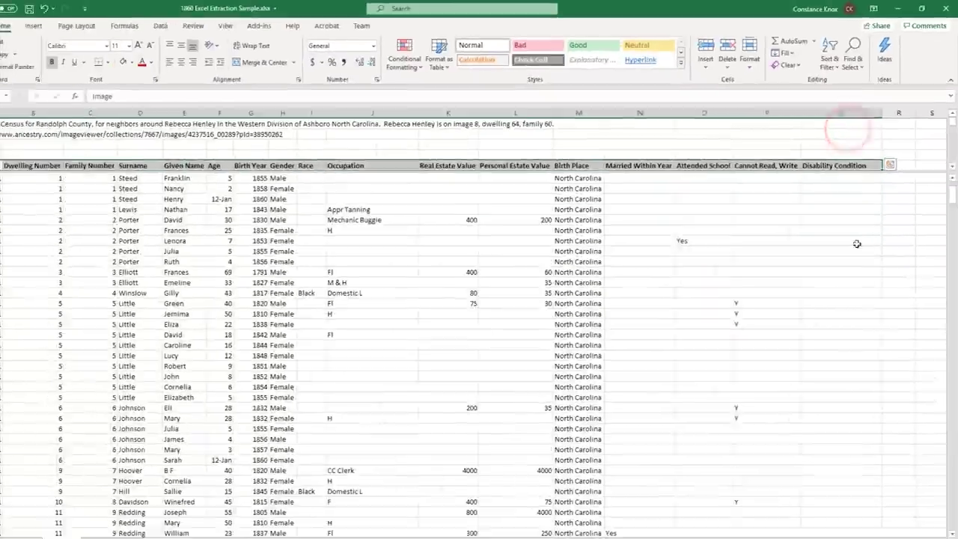
left_click(856, 244)
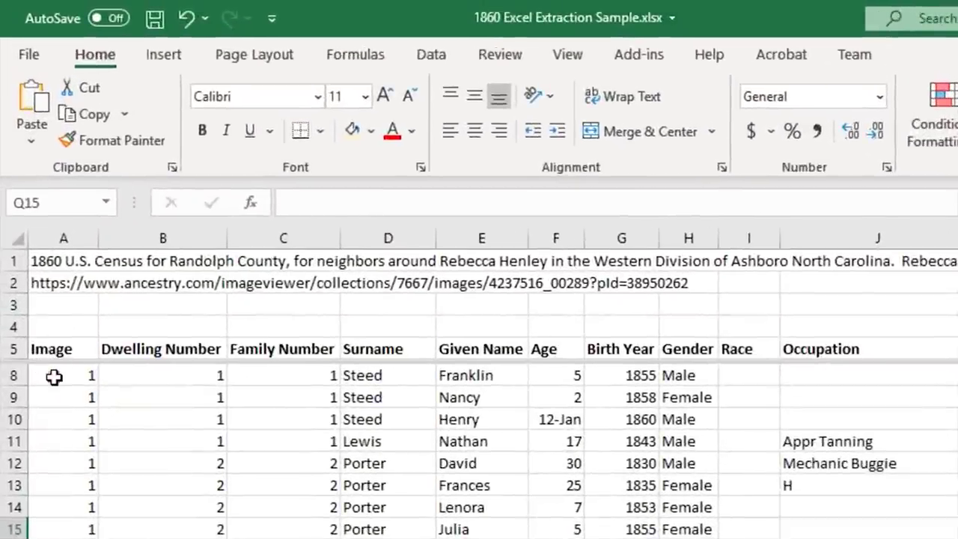
left_click(53, 376)
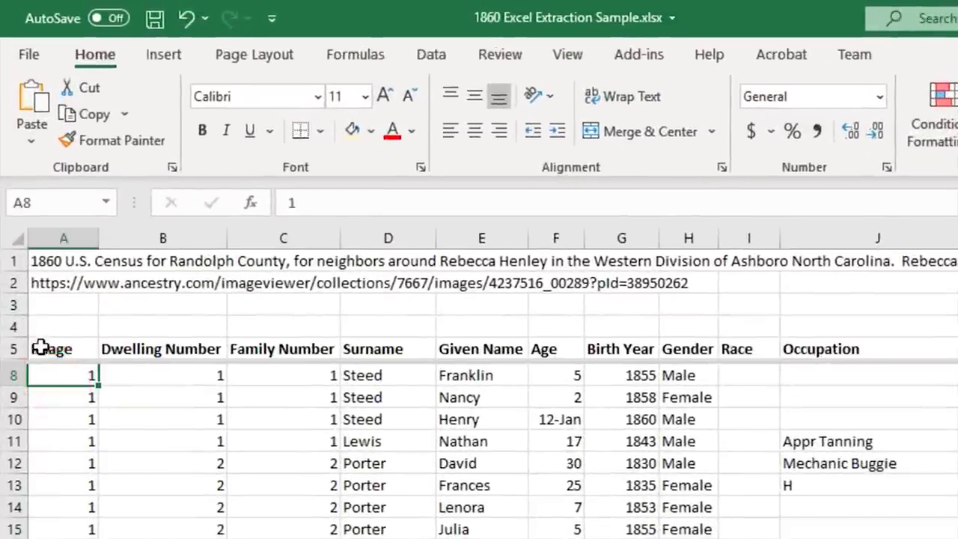
left_click(568, 55)
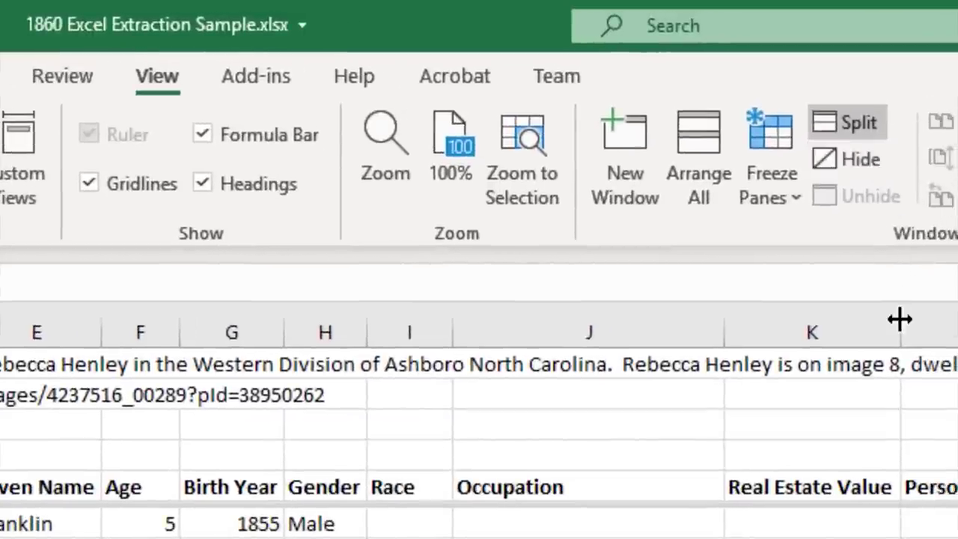
left_click(828, 112)
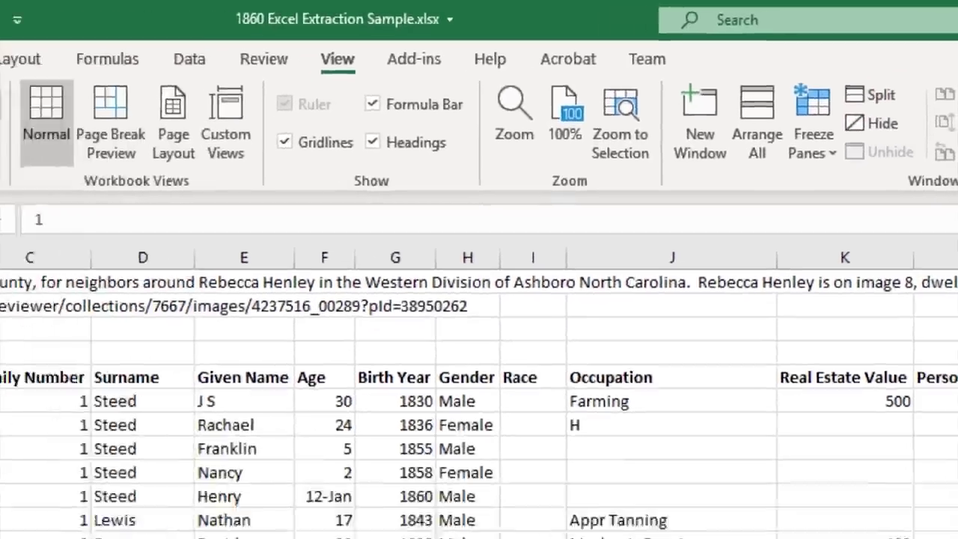
left_click(49, 312)
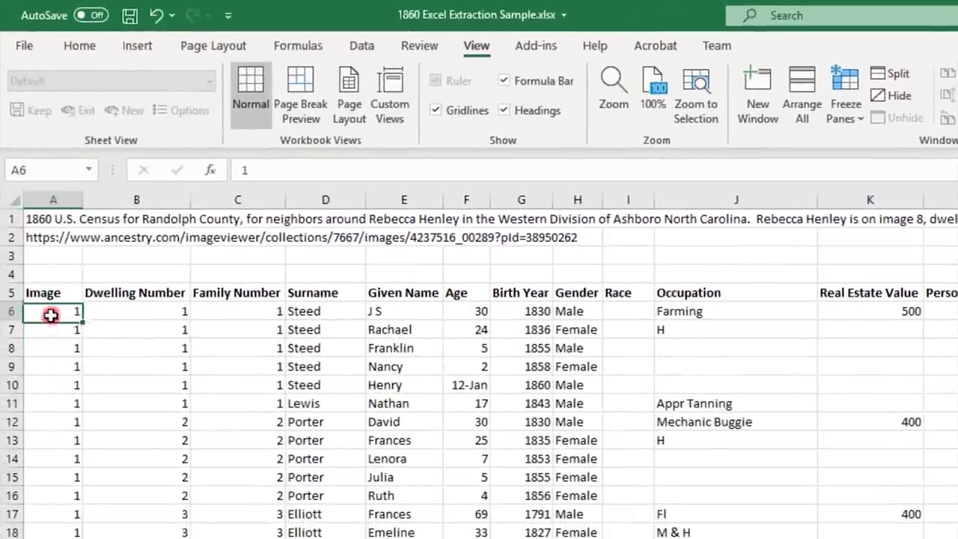
left_click(892, 75)
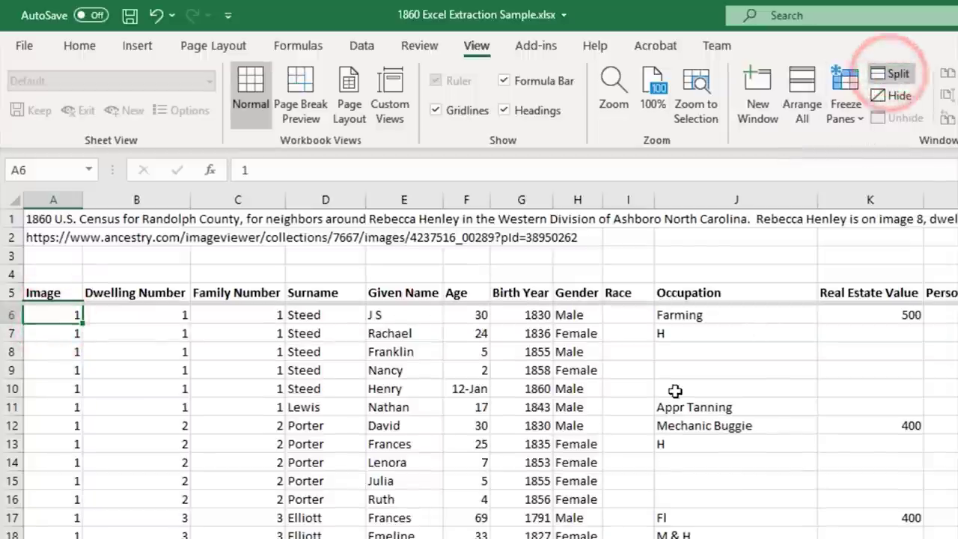
scroll(323, 447, "down", 6)
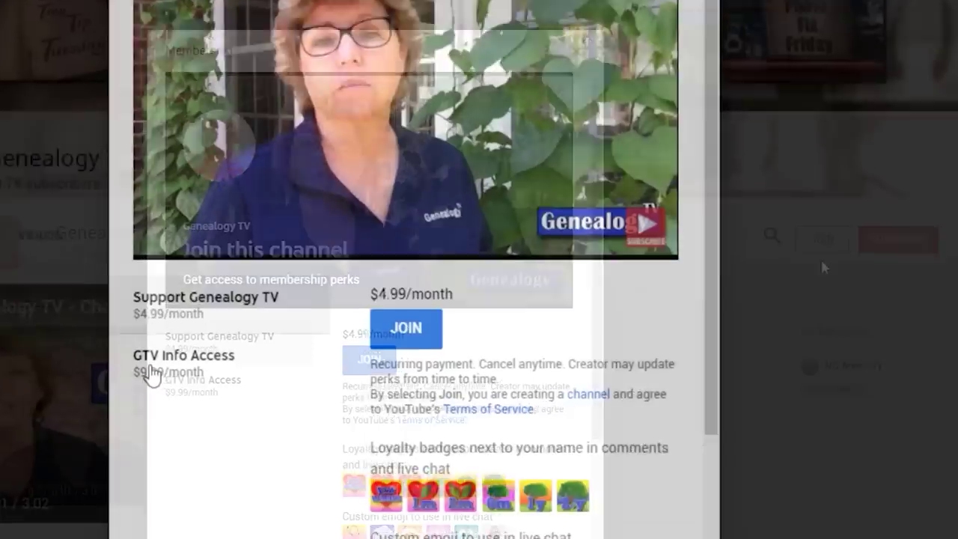
Step: View the membership tiers, then open the bit.ly handout link in the members-only Community post
left_click(196, 396)
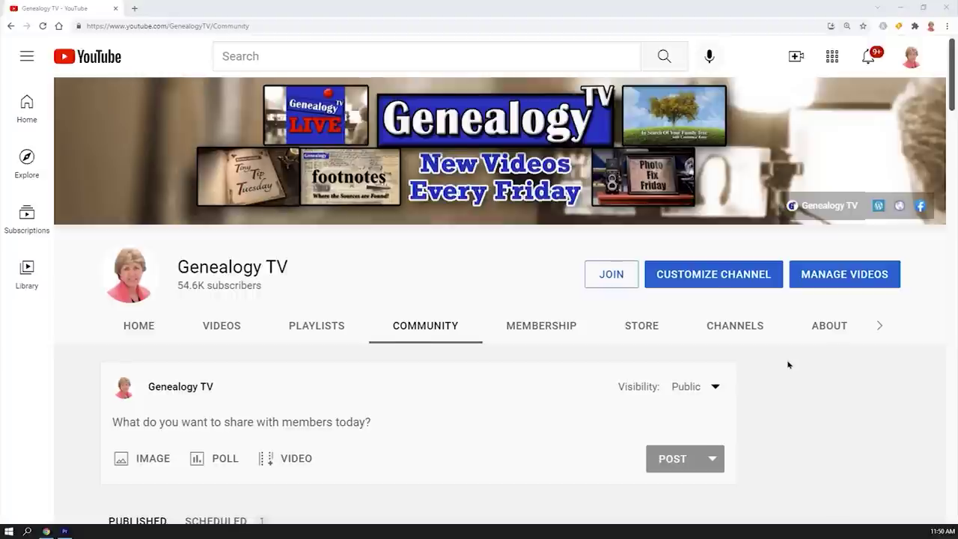
scroll(788, 365, "down", 3)
scroll(788, 365, "down", 3)
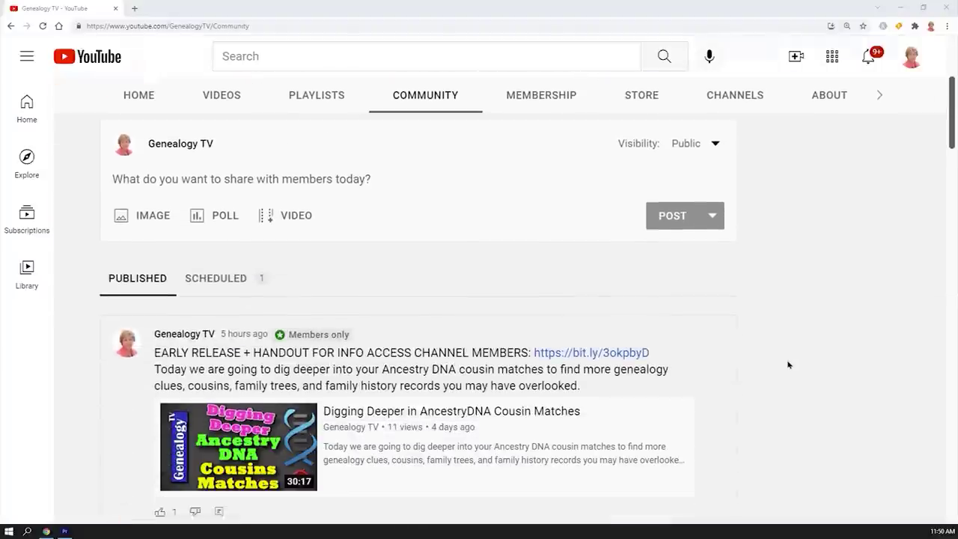
left_click(557, 254)
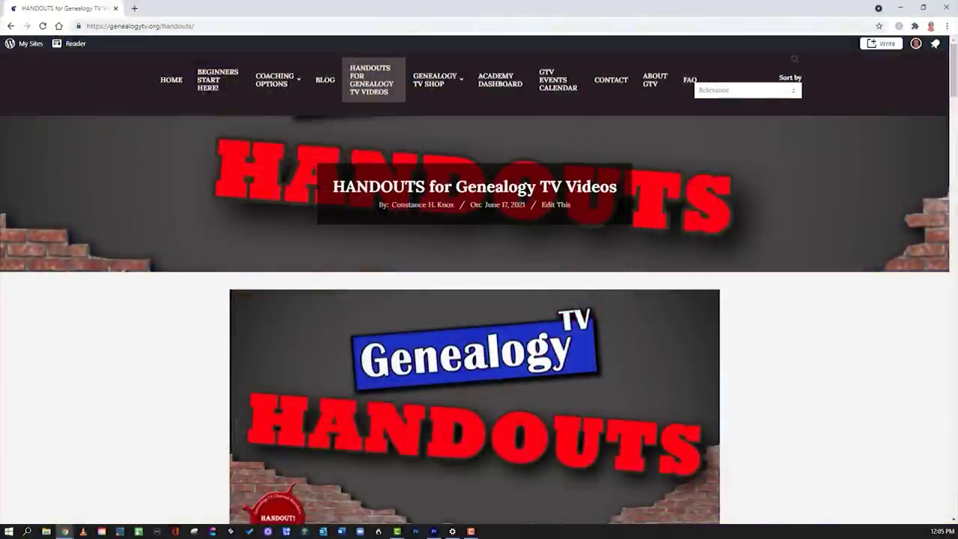
scroll(479, 285, "down", 12)
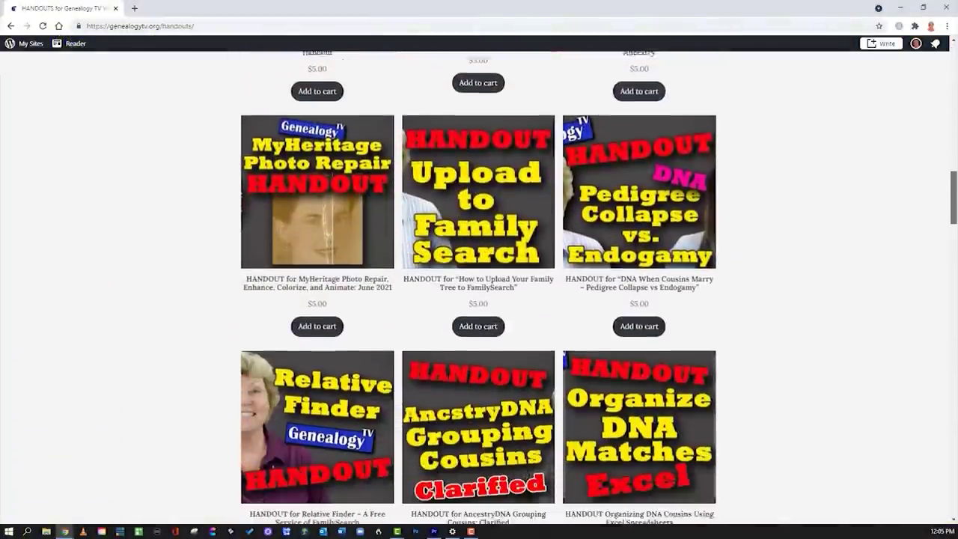
scroll(479, 285, "down", 3)
scroll(479, 284, "down", 2)
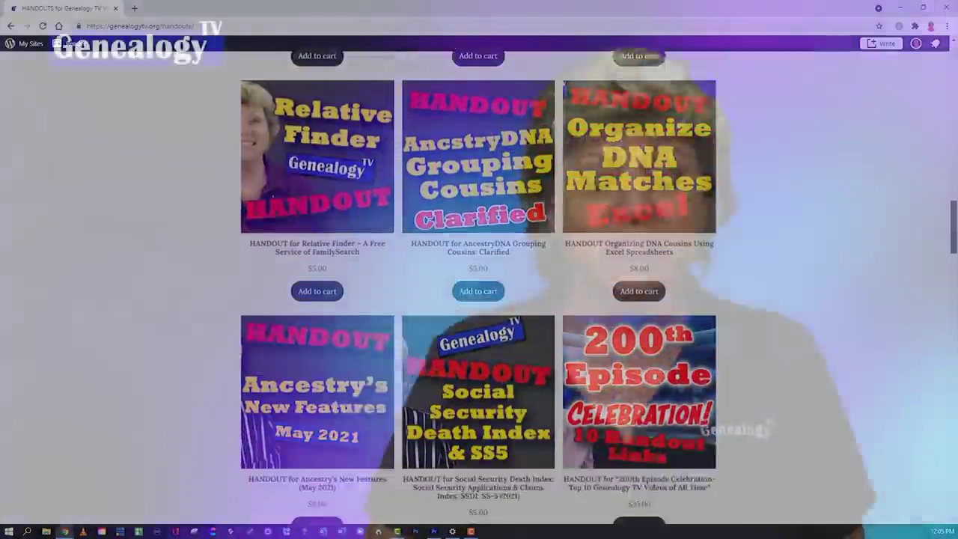